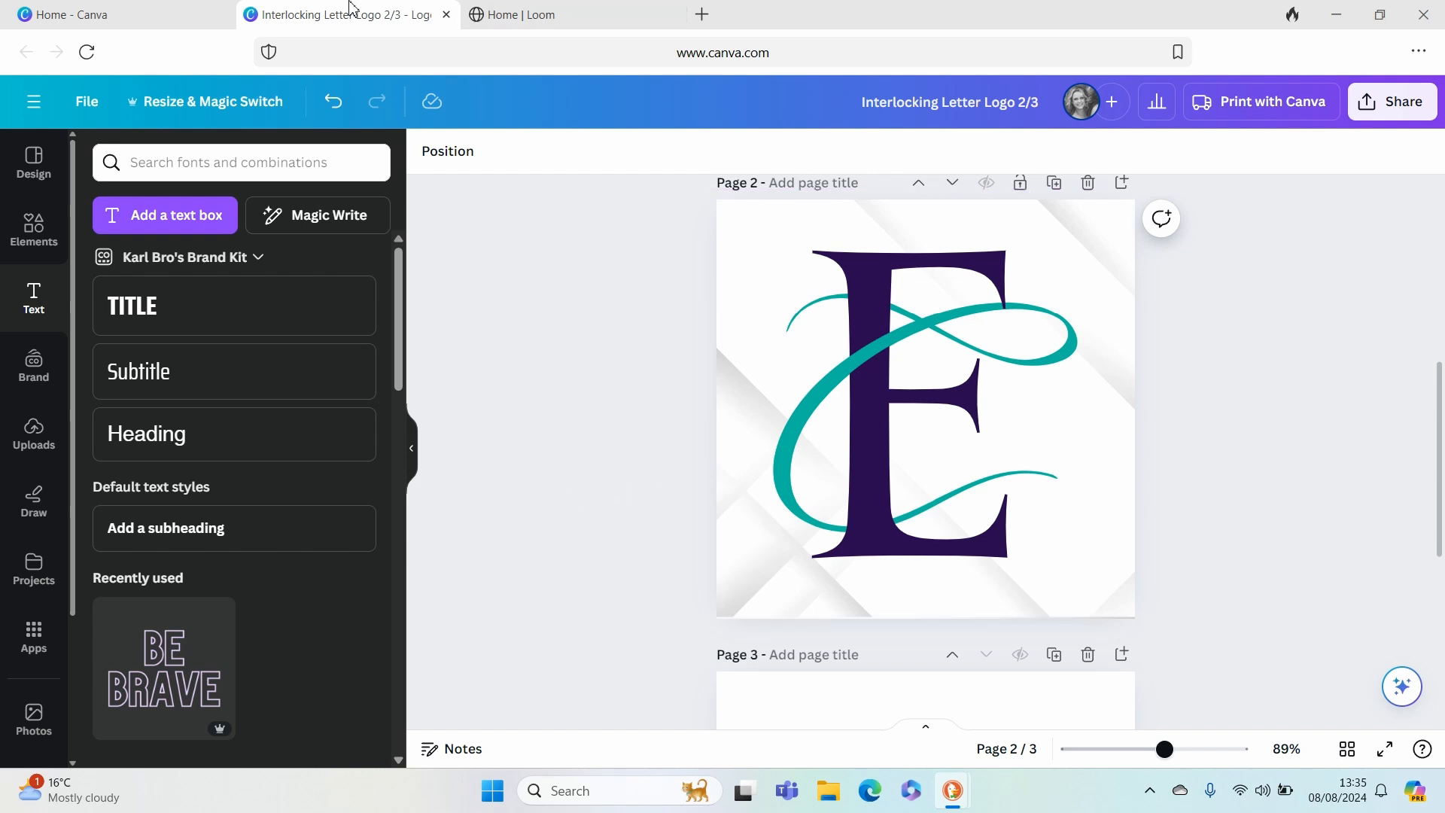
Create a blank 500 × 500 px logo design from the Canva home page.
left_click(155, 14)
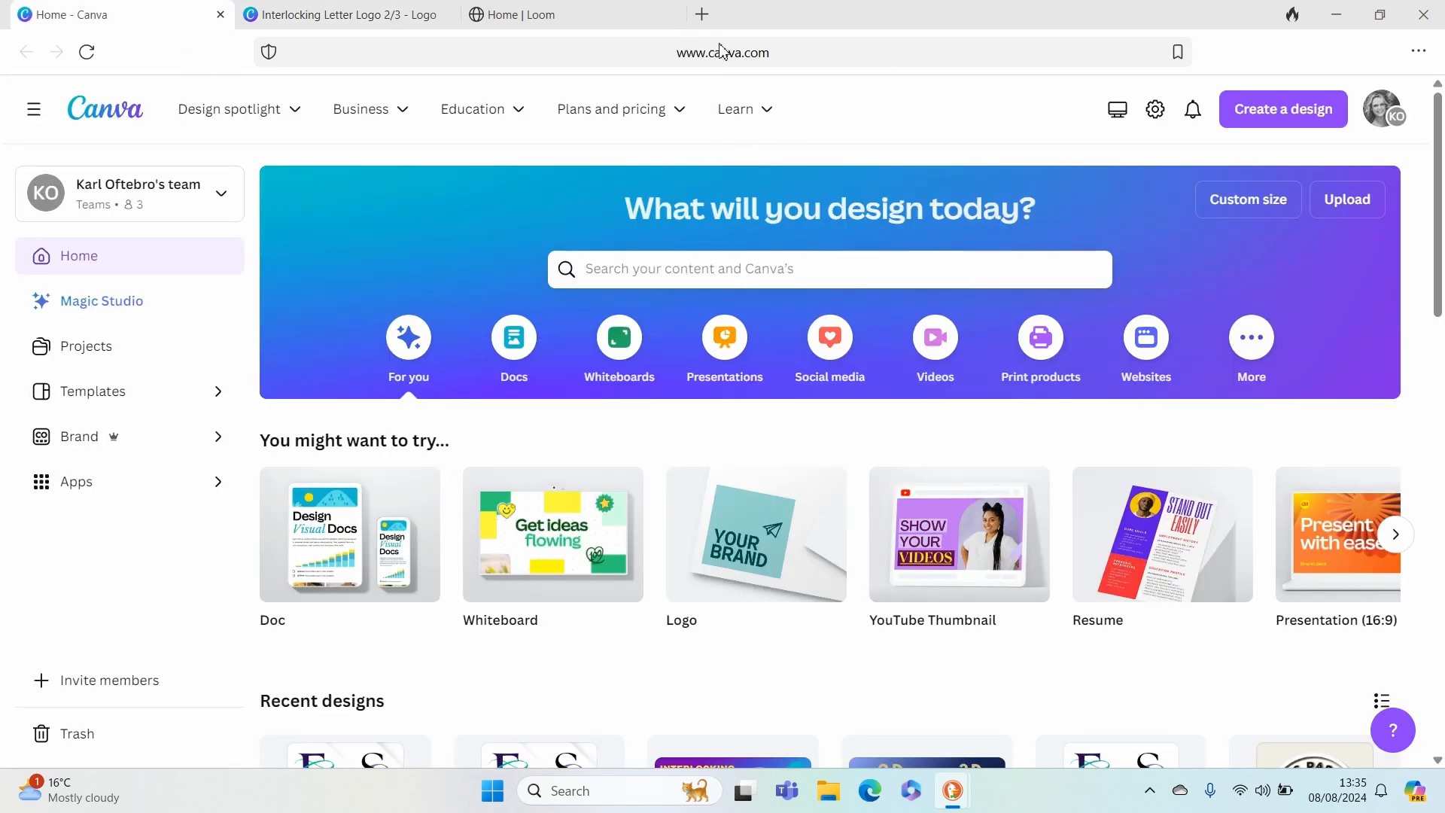
mouse_move(777, 583)
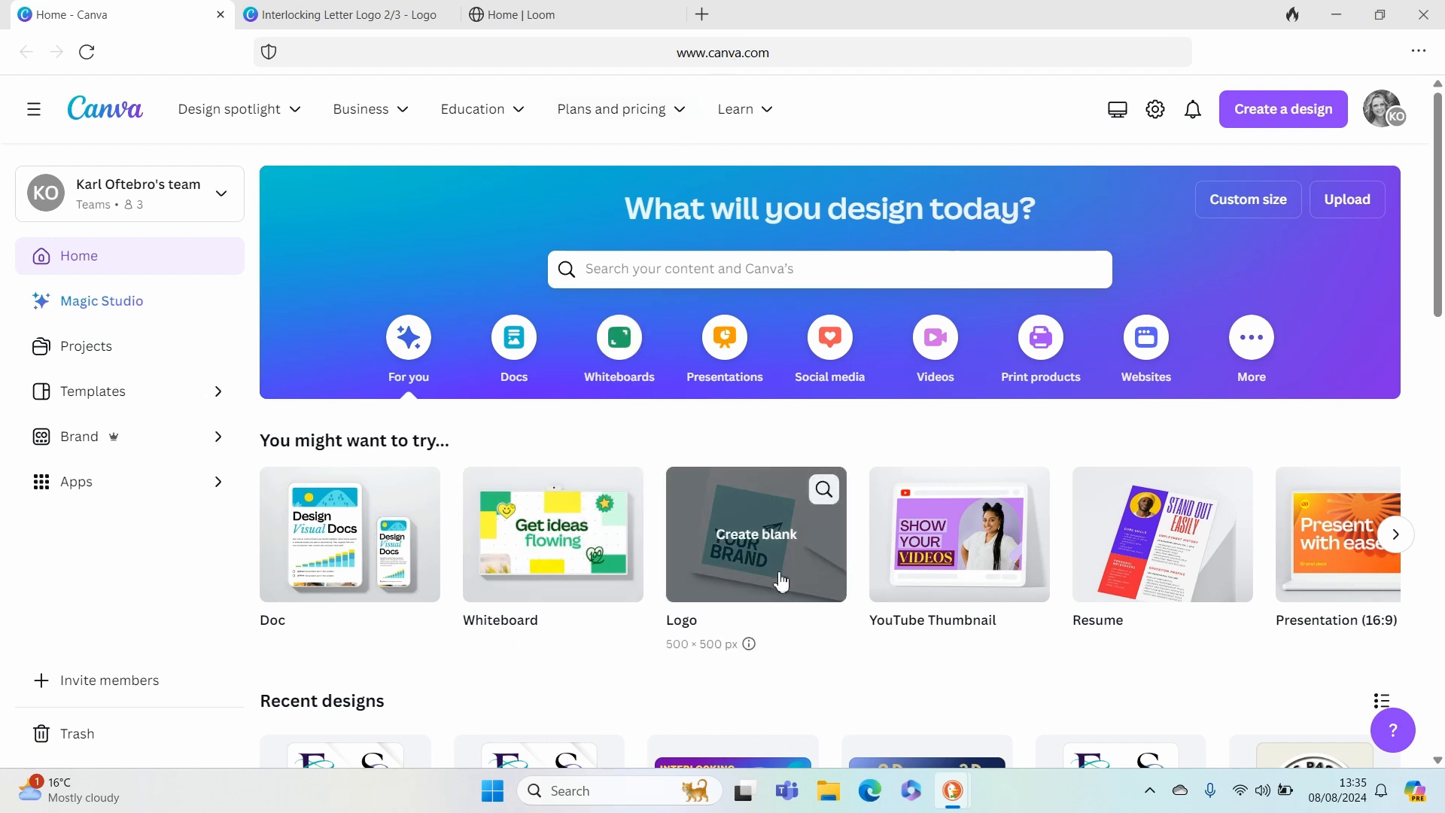
left_click(760, 544)
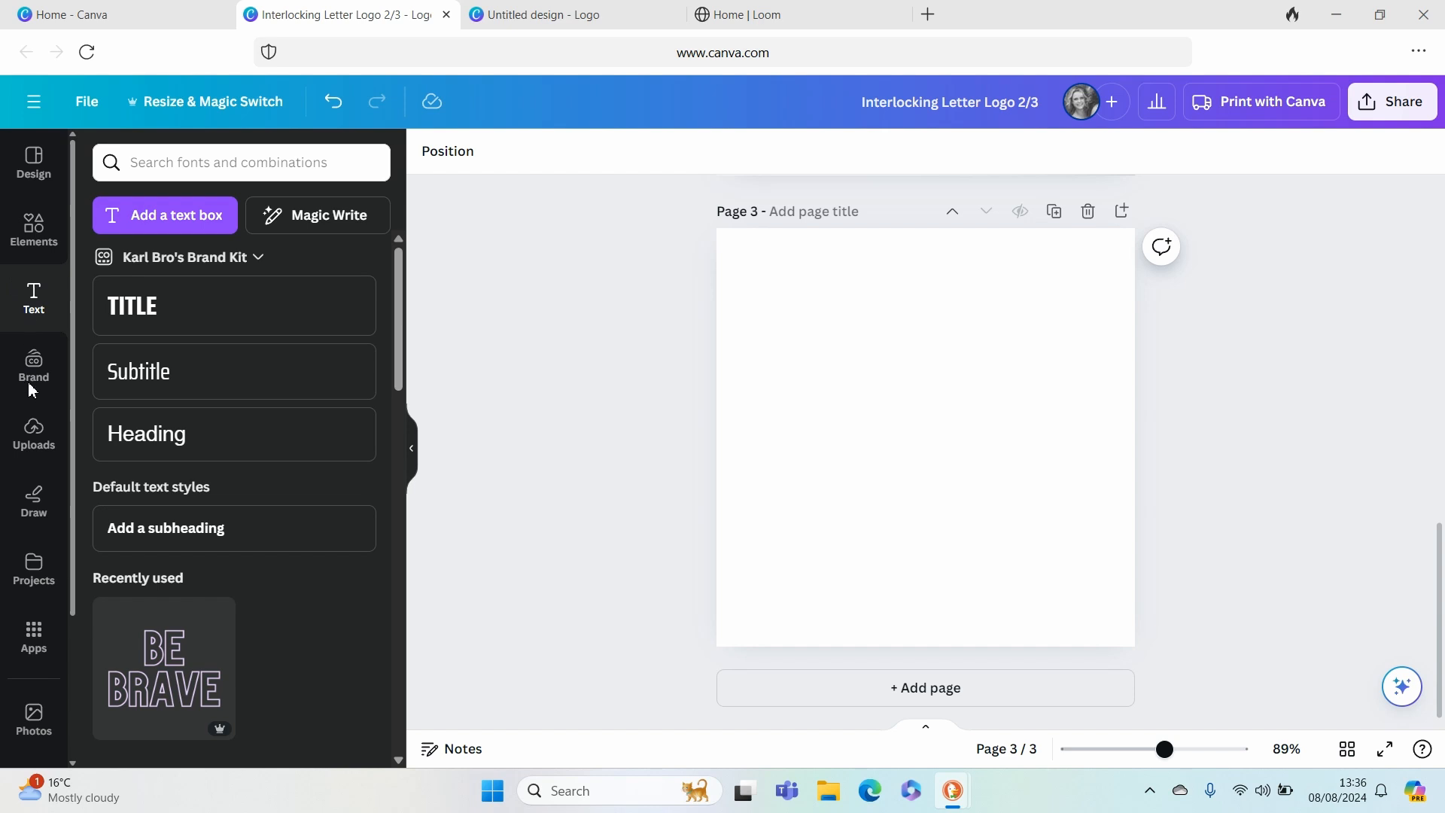
Add a text box containing the single letter E to the blank page 3 of the Interlocking Letter Logo design.
left_click(183, 215)
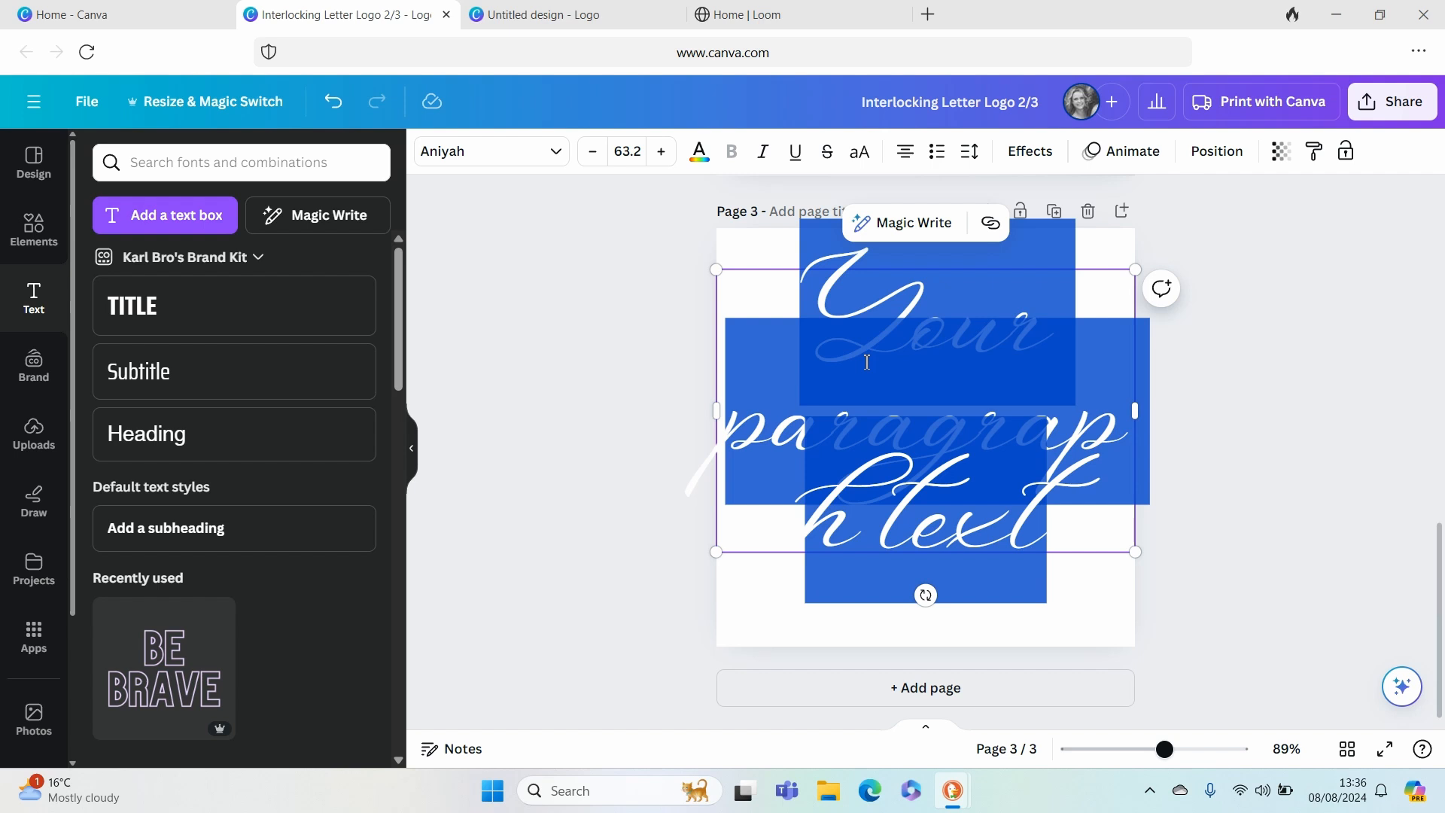
type("C")
left_click_drag(864, 358, 862, 357)
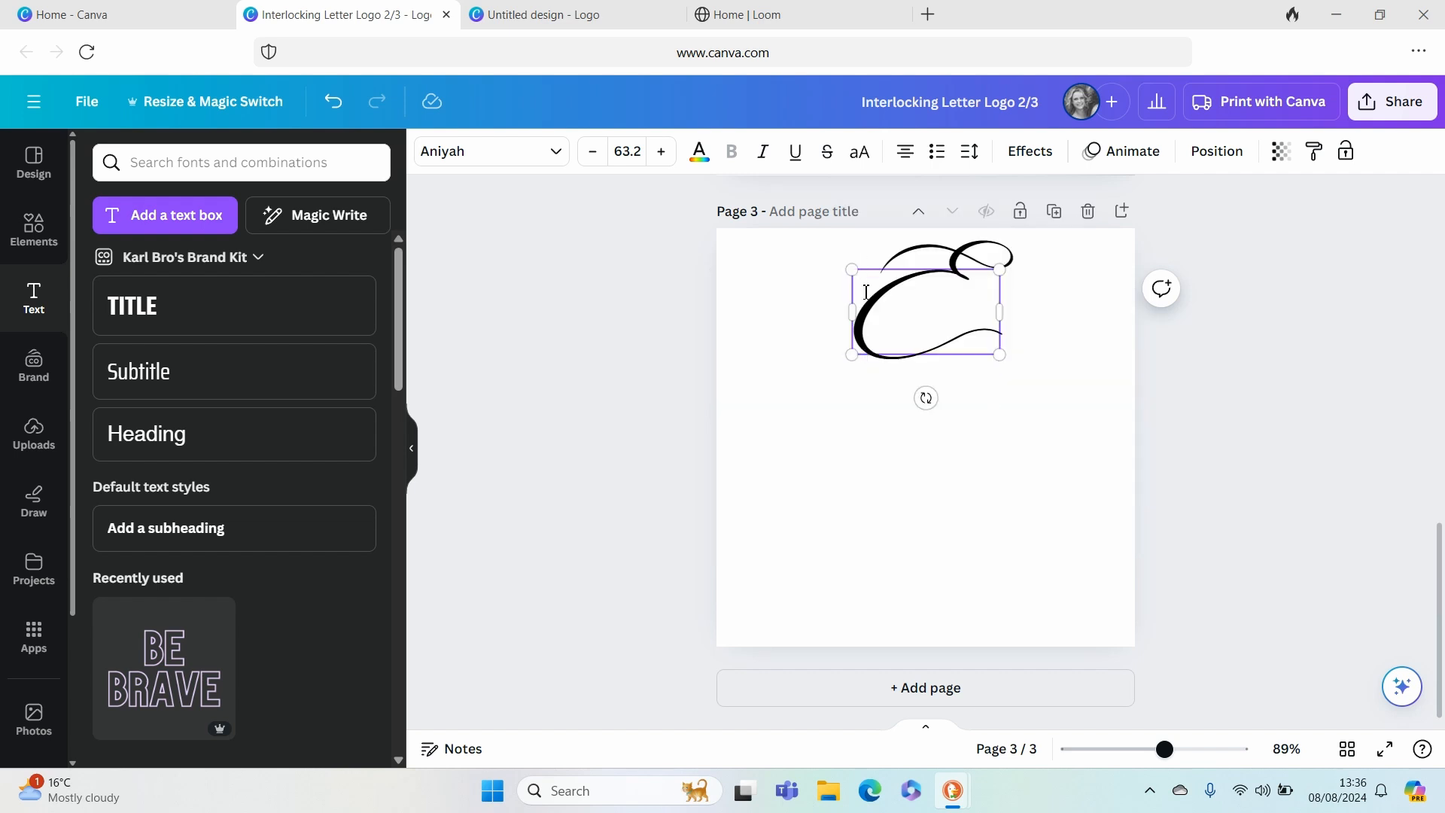
Change the font of the letter E to Allrounder.
double_click(929, 290)
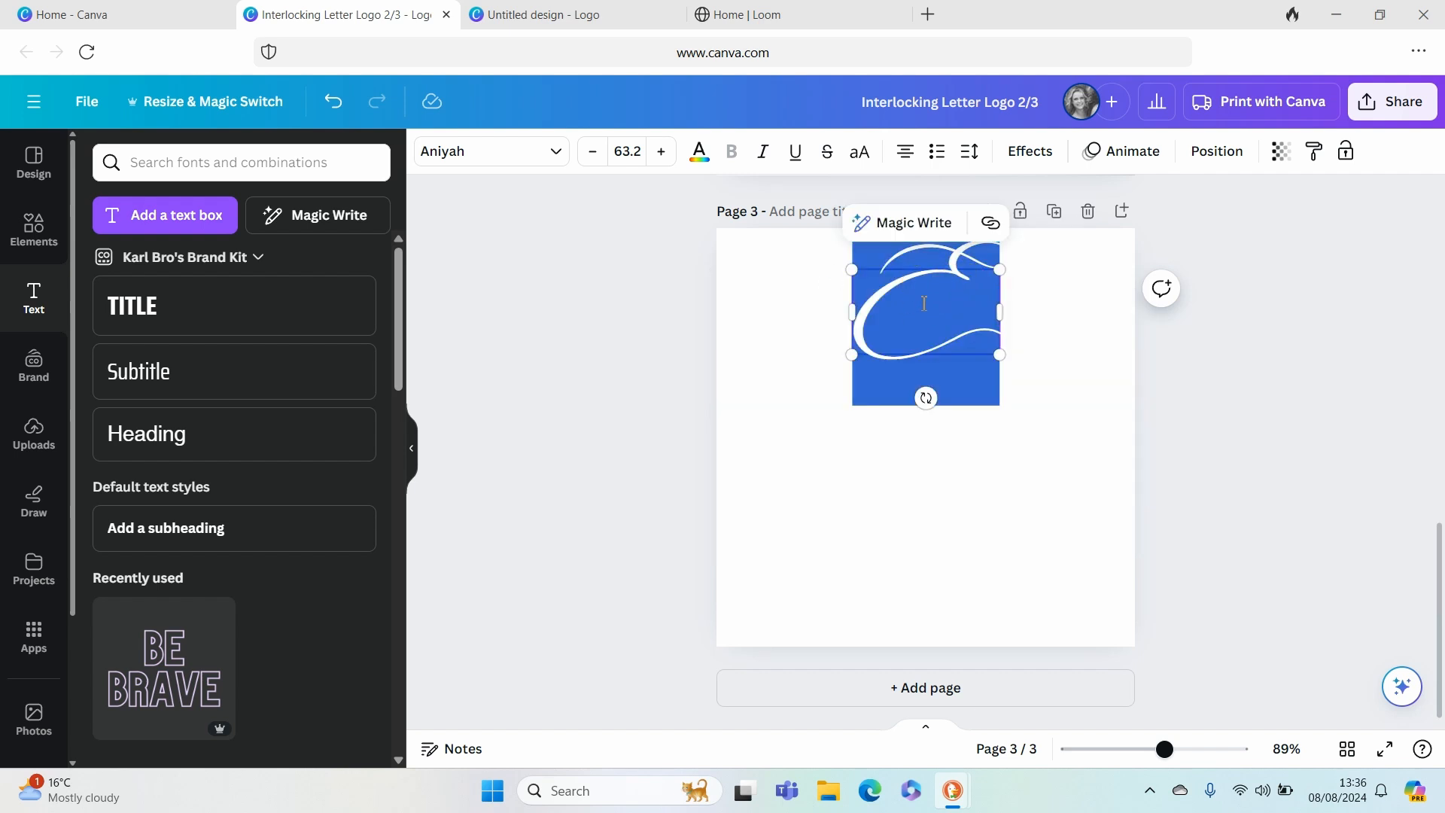
left_click(555, 153)
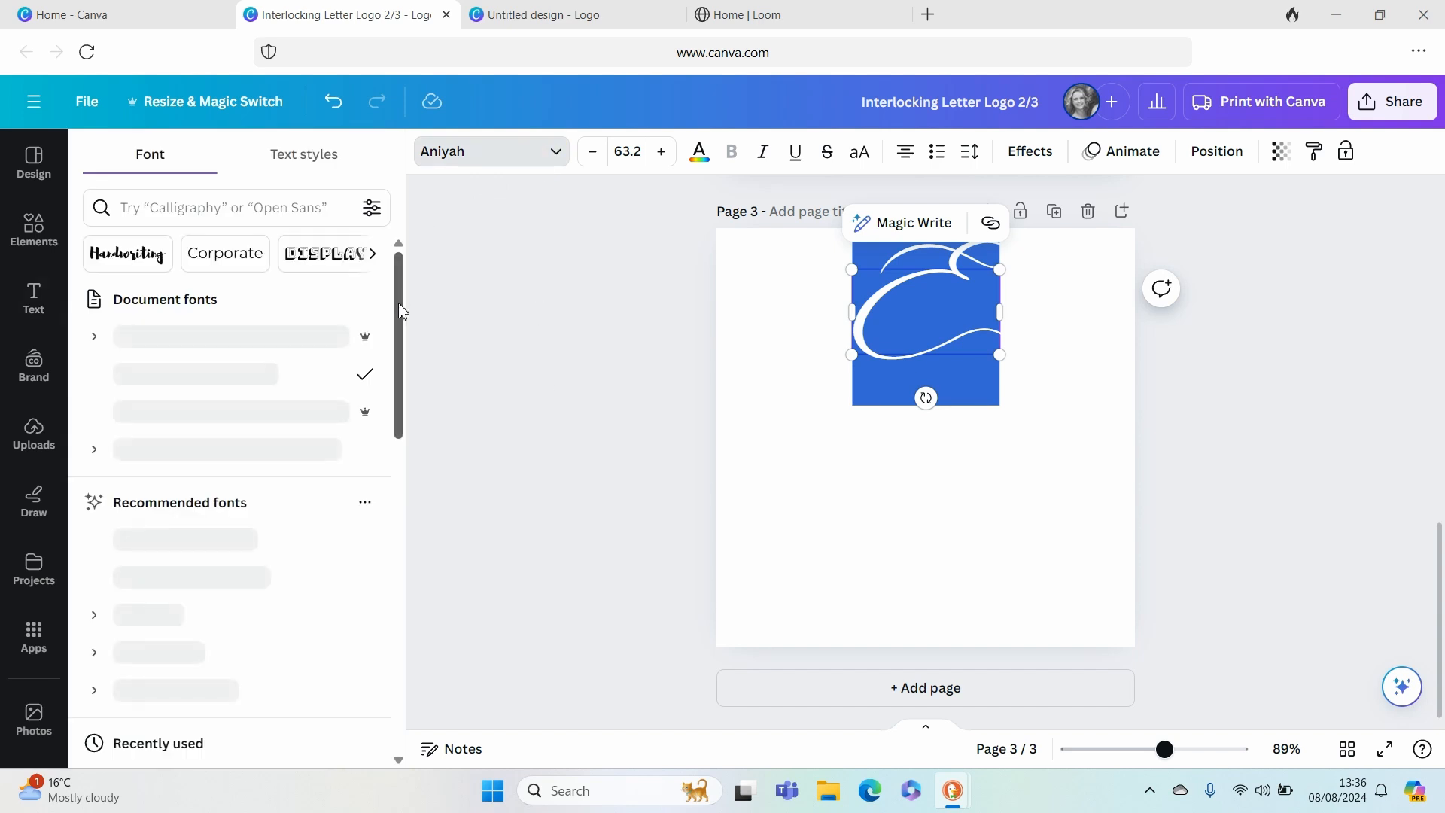
left_click(213, 336)
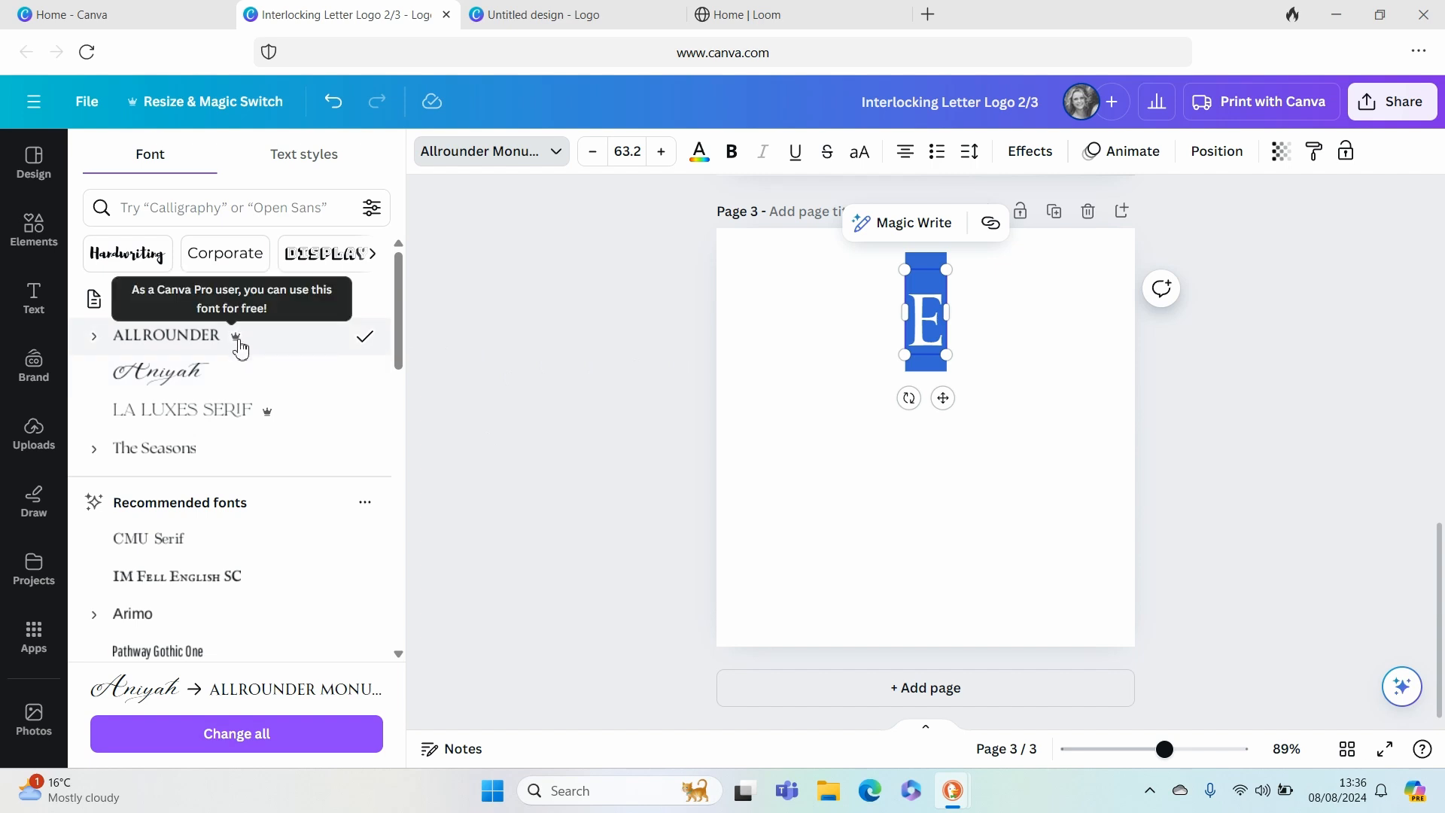
mouse_move(239, 341)
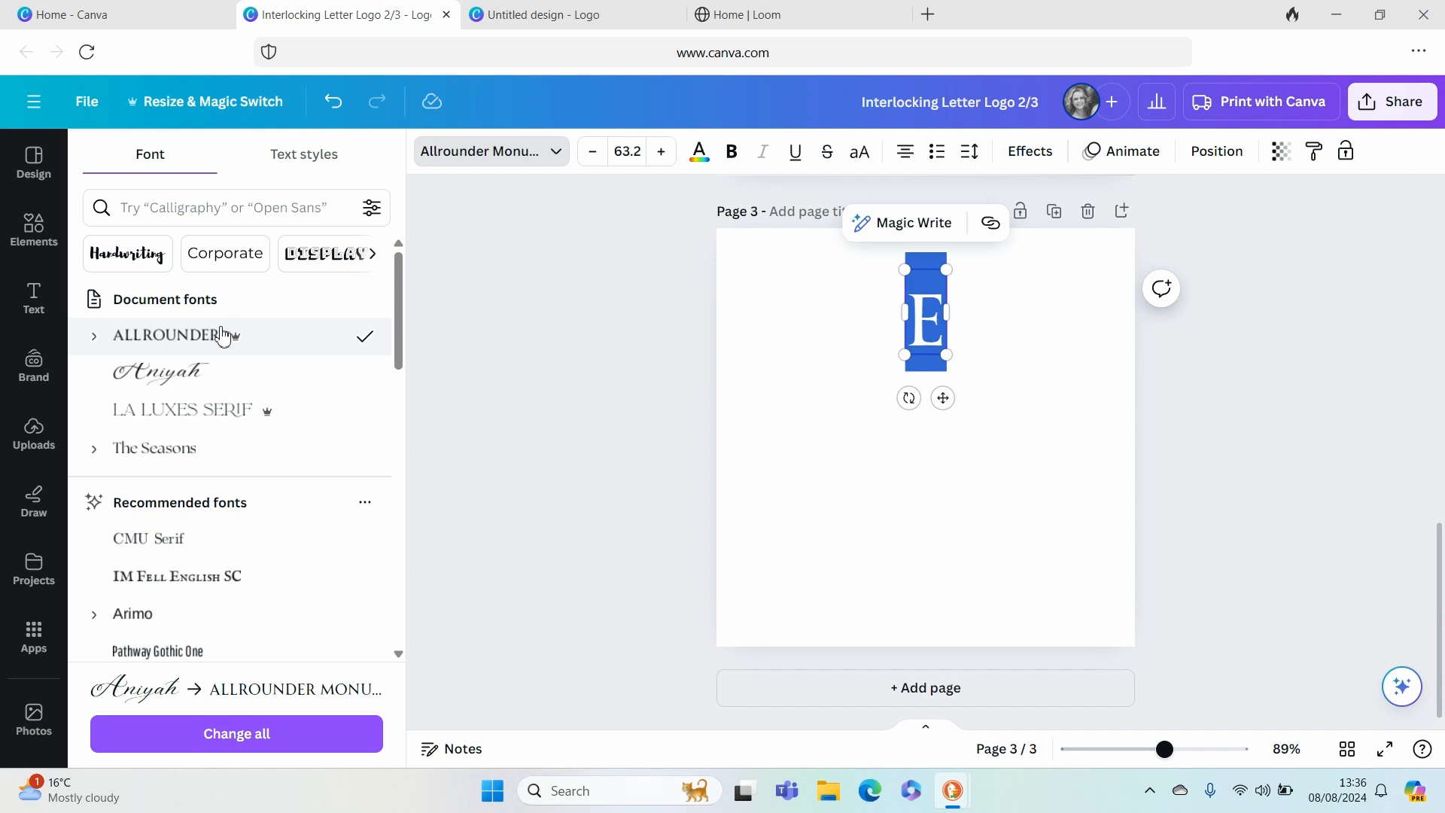
scroll(153, 587, "down", 1)
scroll(153, 587, "down", 2)
scroll(152, 587, "up", 3)
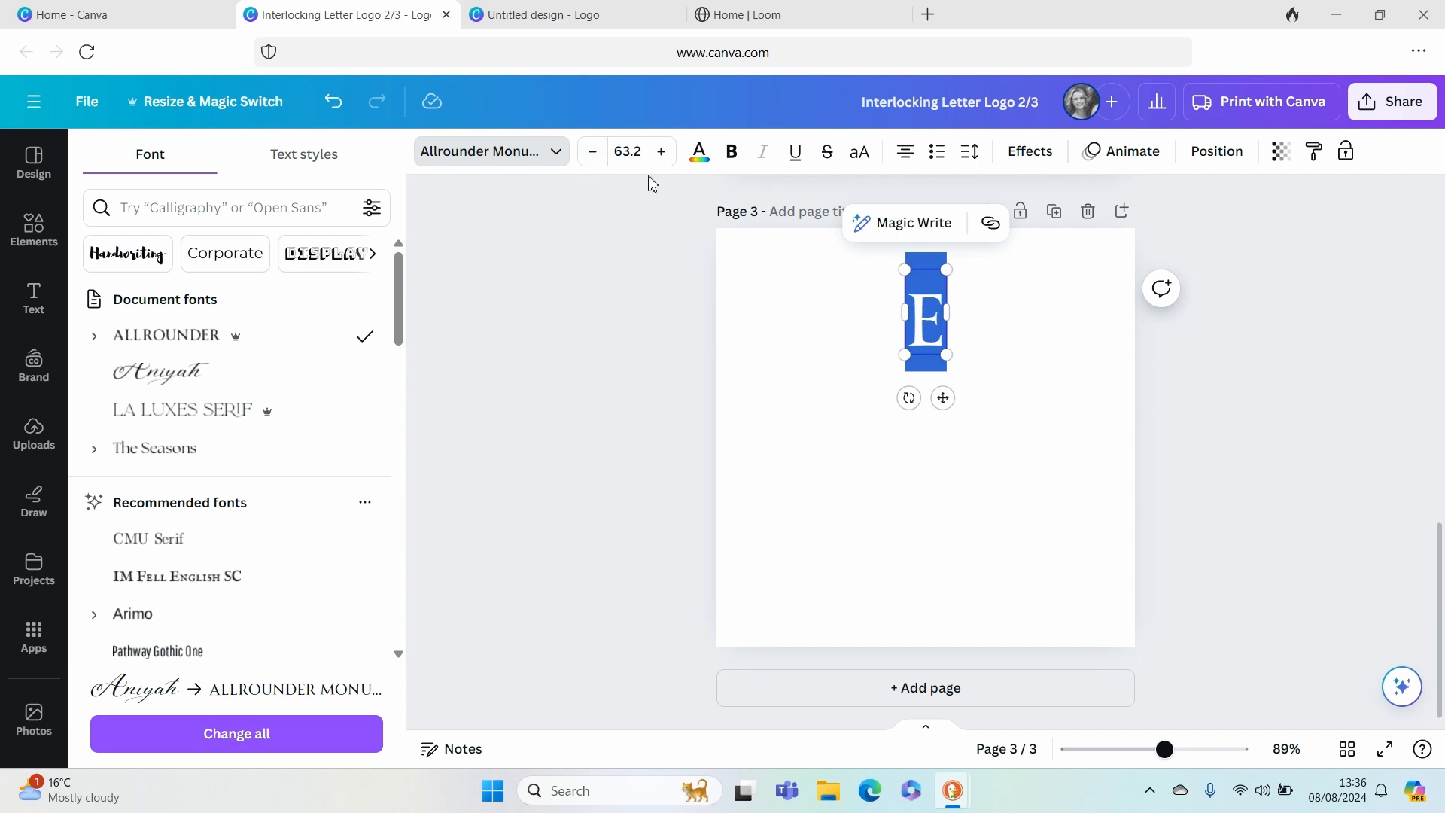
Recolour the letter E with a custom dark purple-blue.
left_click(700, 155)
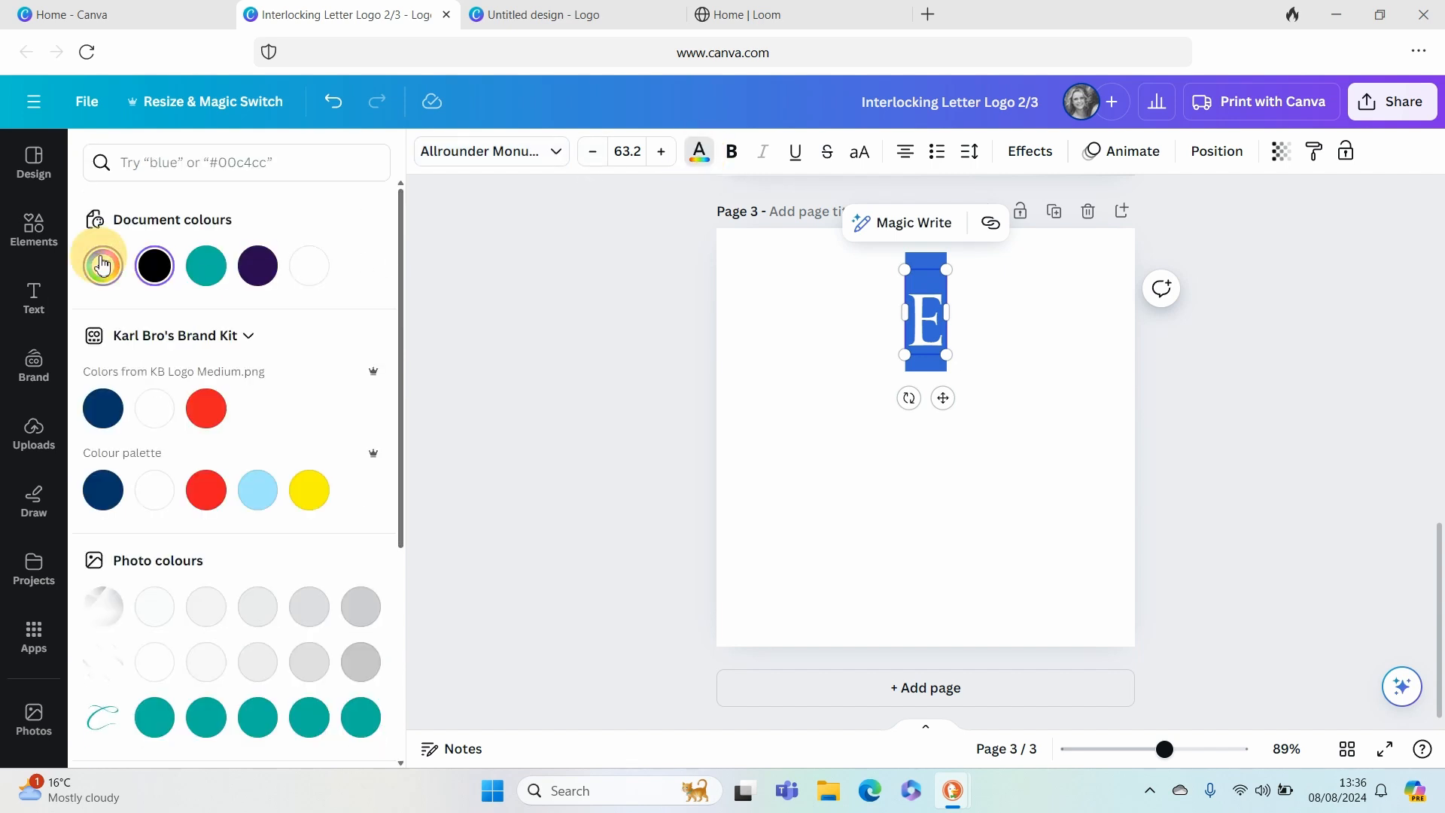
left_click(102, 265)
left_click(284, 427)
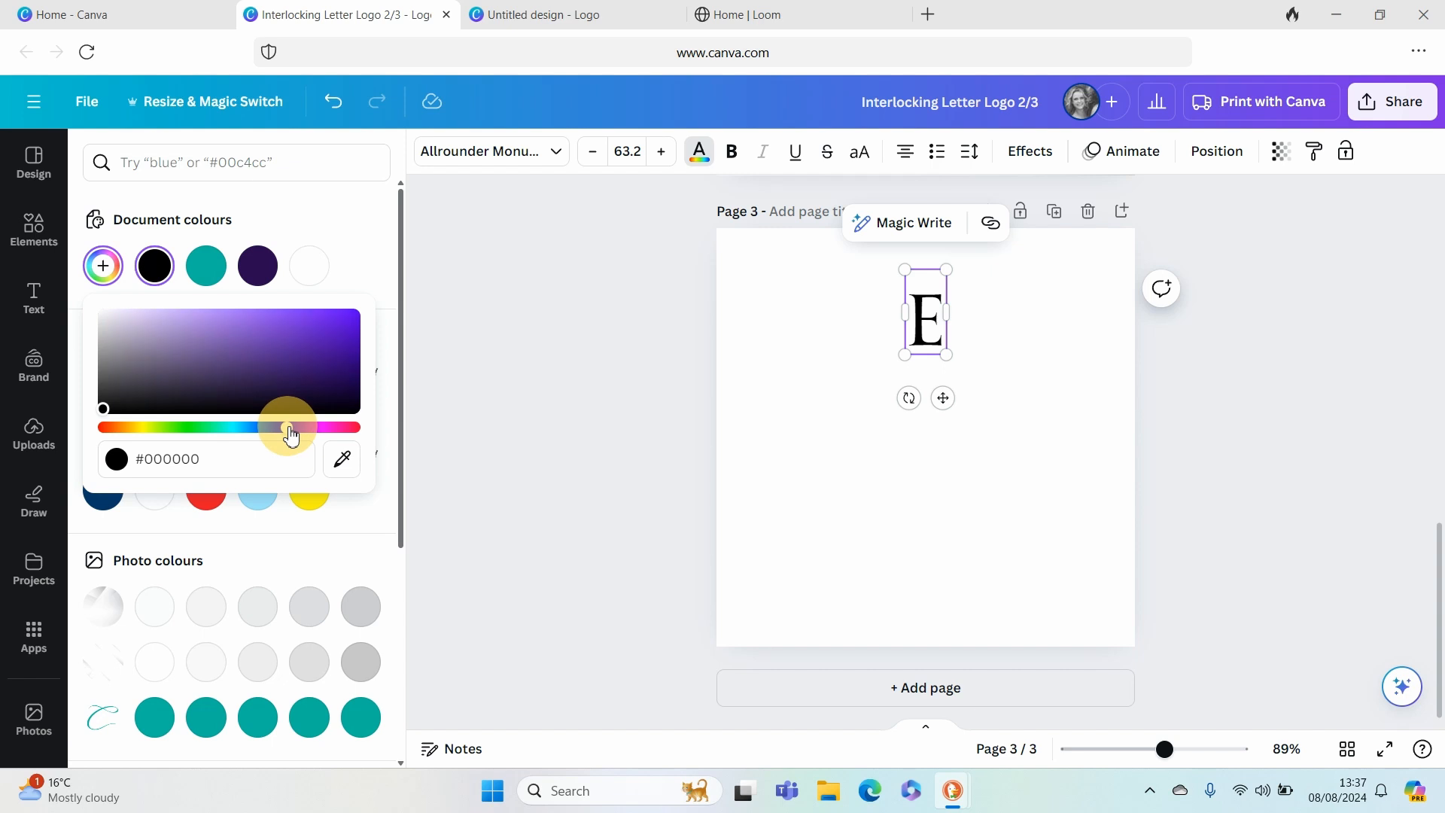
mouse_move(310, 383)
left_mouse_down()
mouse_move(323, 381)
mouse_move(301, 377)
left_mouse_up()
key("Escape")
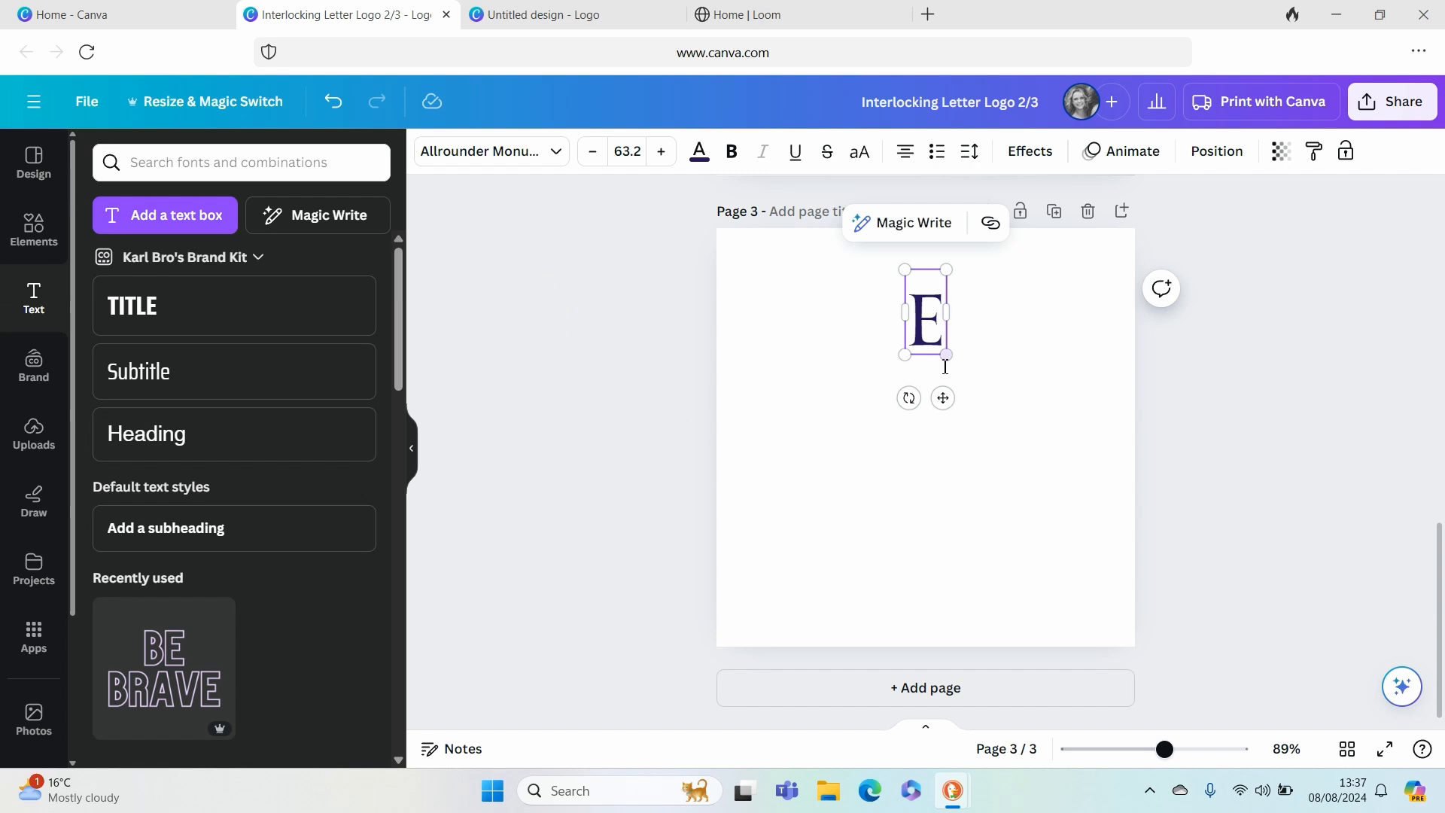
Enlarge the serif E to font size 335 and move it near the middle of page 3.
left_click_drag(946, 356, 1075, 614)
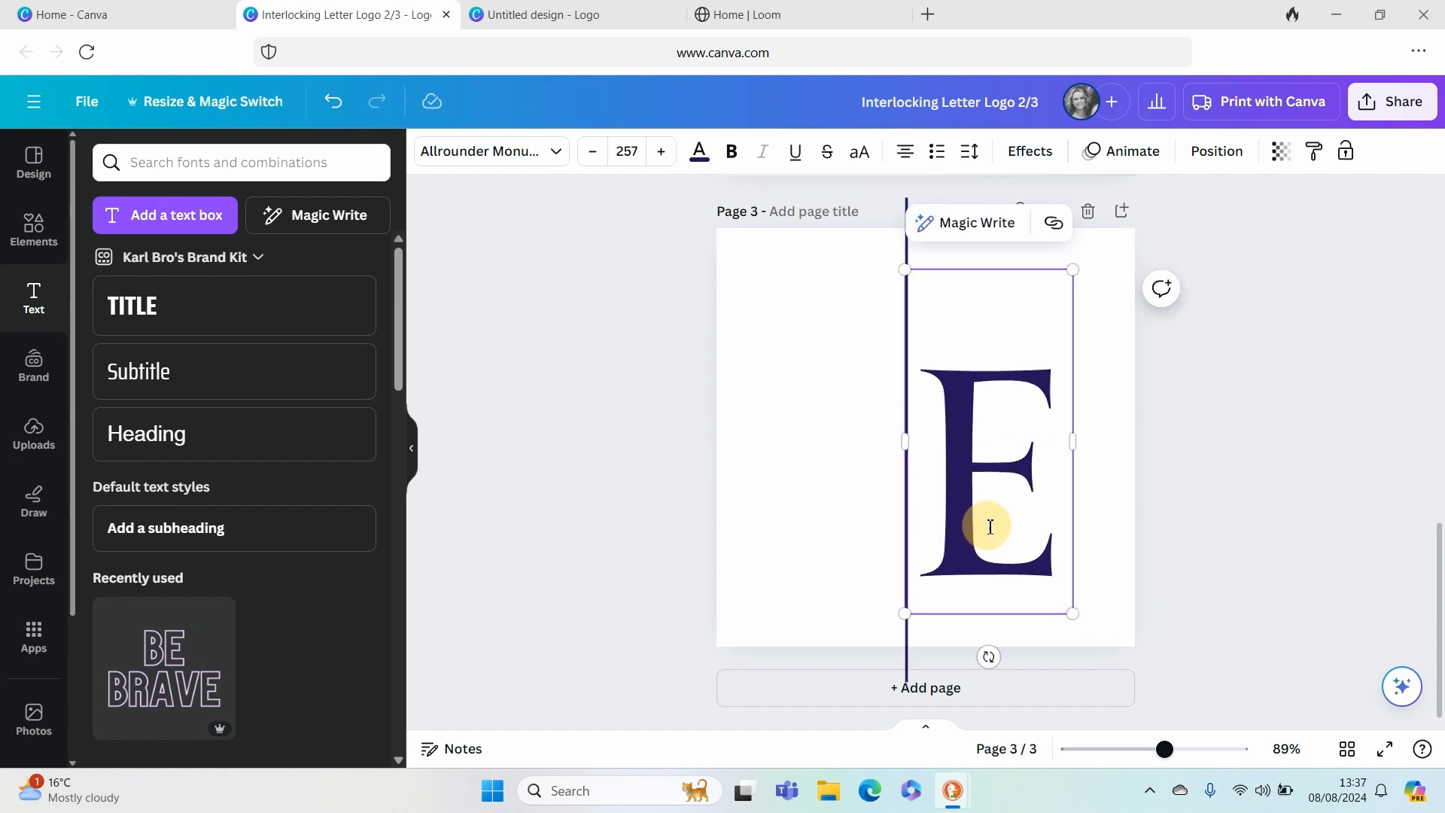
left_click(744, 487)
left_click(952, 478)
left_click_drag(953, 478, 822, 365)
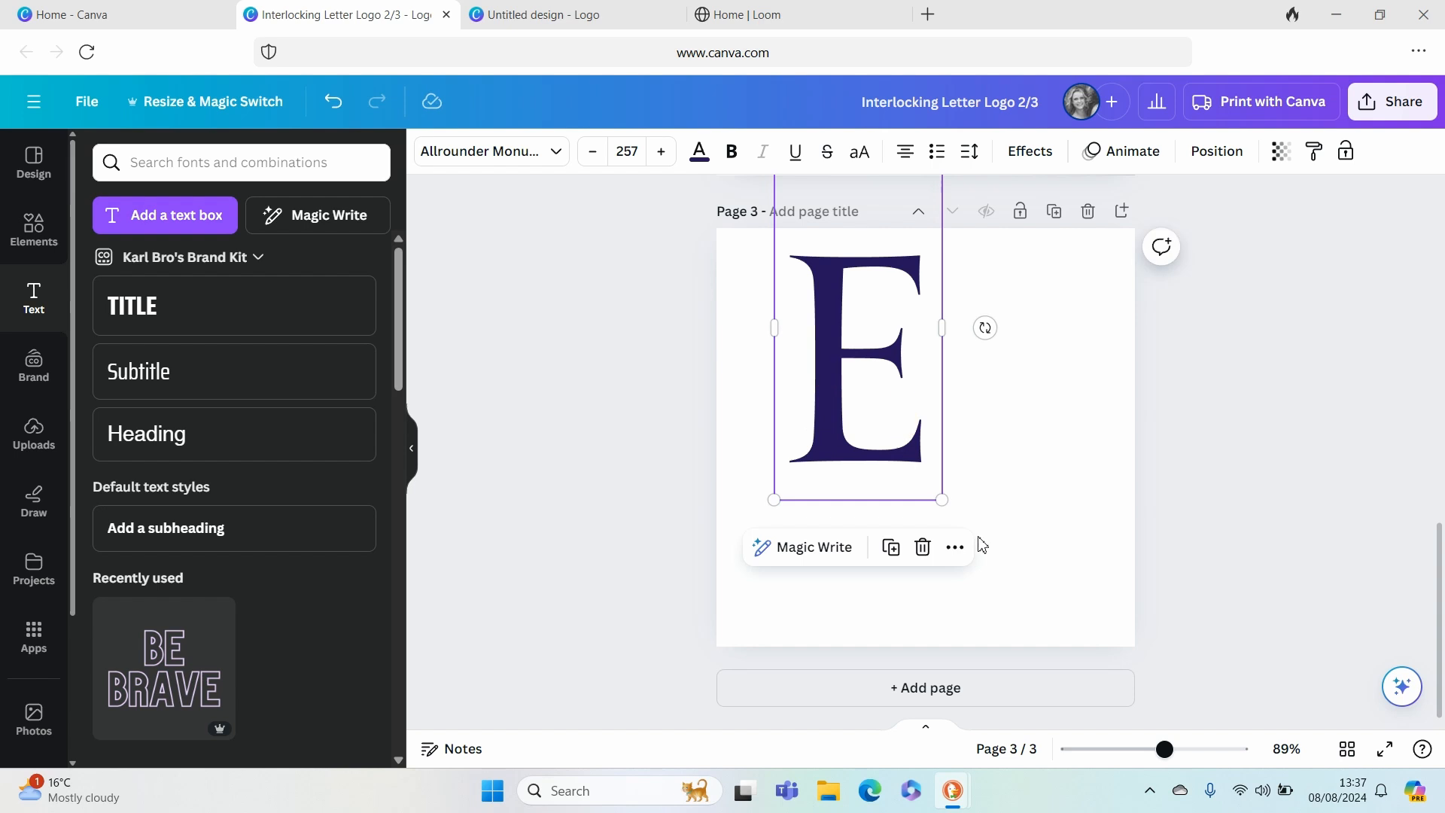
left_click_drag(940, 501, 1033, 594)
left_click_drag(857, 431, 879, 432)
Try aligning the E to the page's vertical middle, undo that, and align it to the page's horizontal centre.
left_click(1213, 152)
left_click(275, 204)
left_click(178, 152)
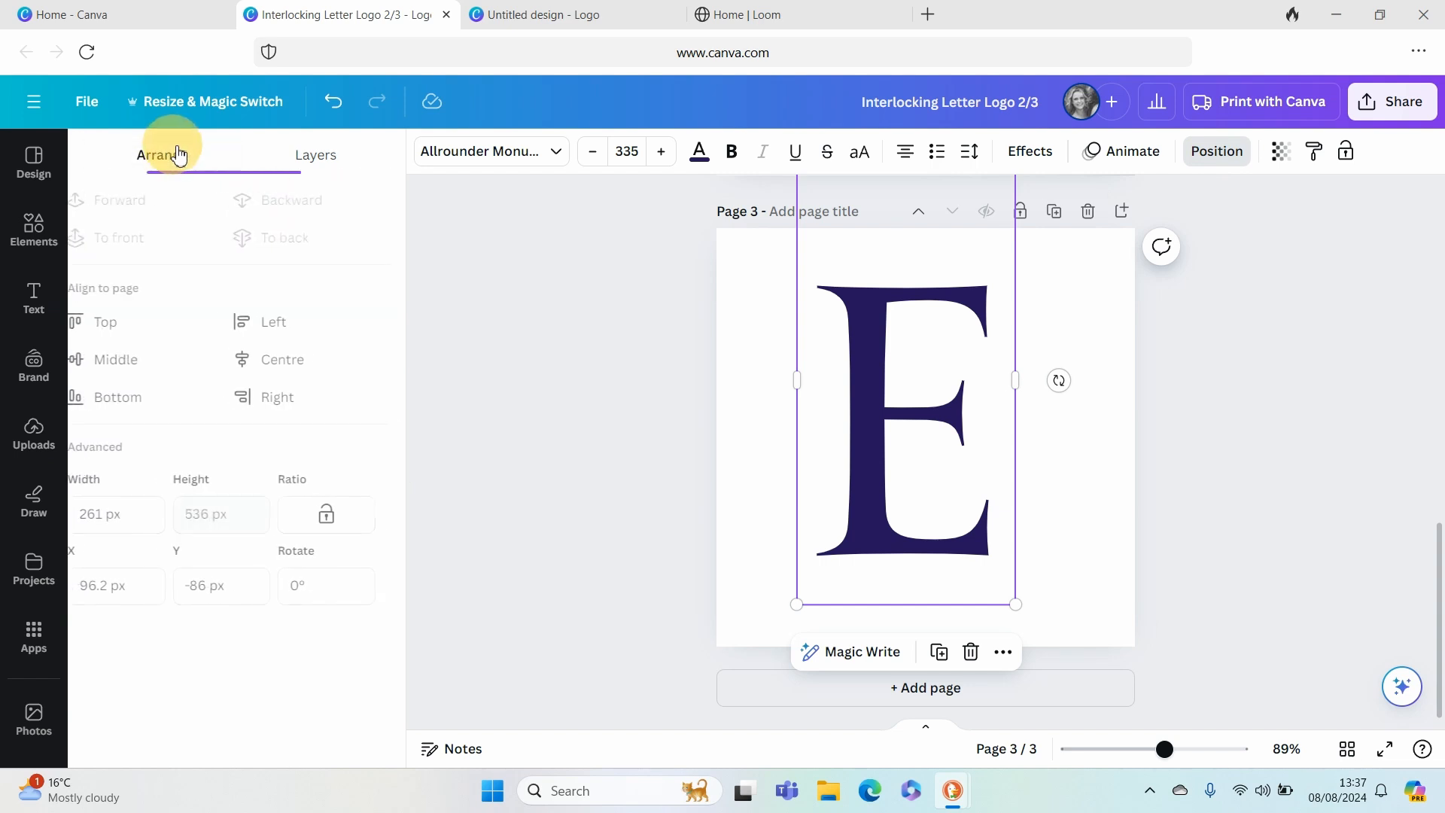
left_click(129, 359)
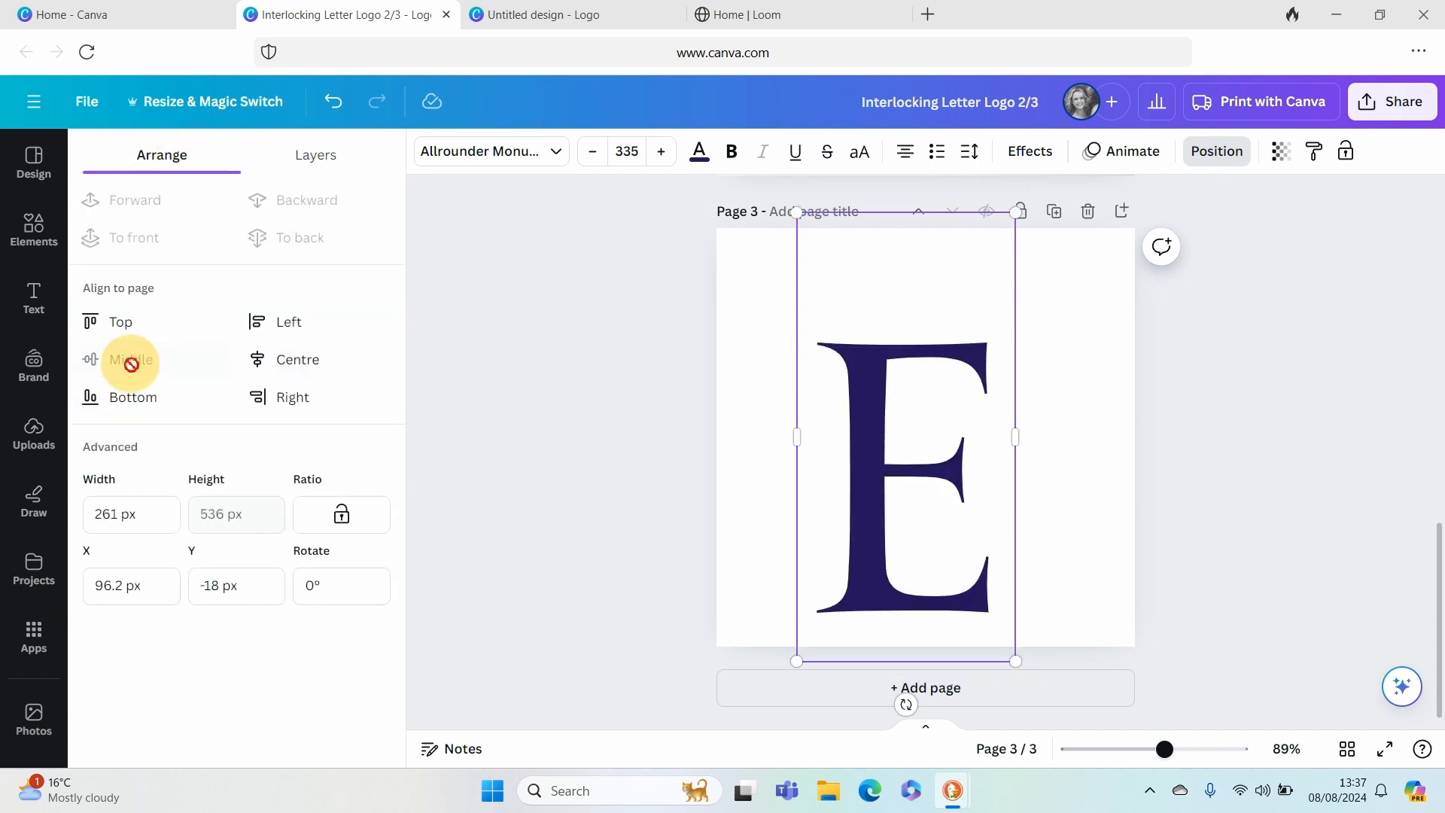
key("ctrl+z")
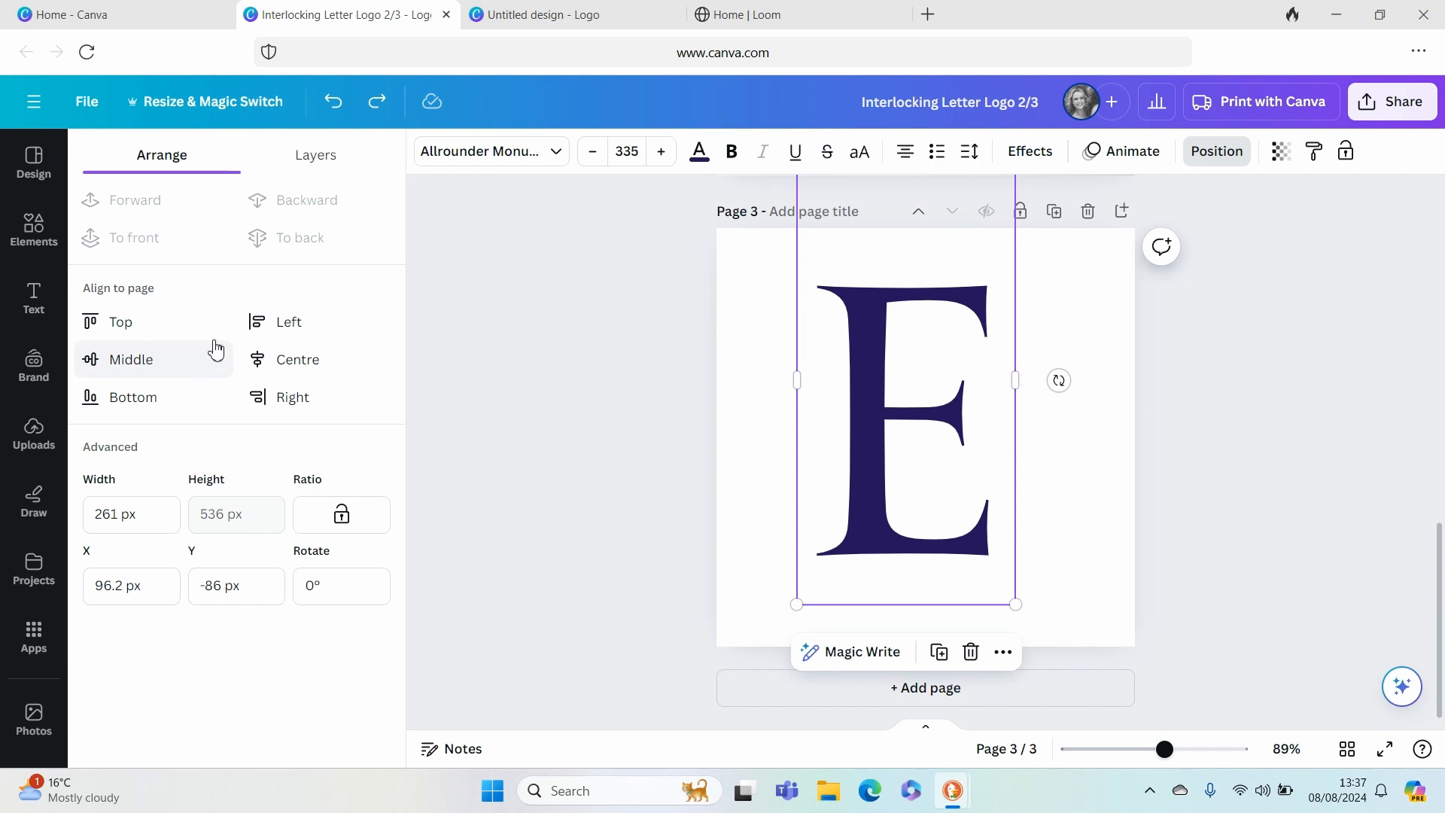
left_click(322, 371)
left_click(512, 368)
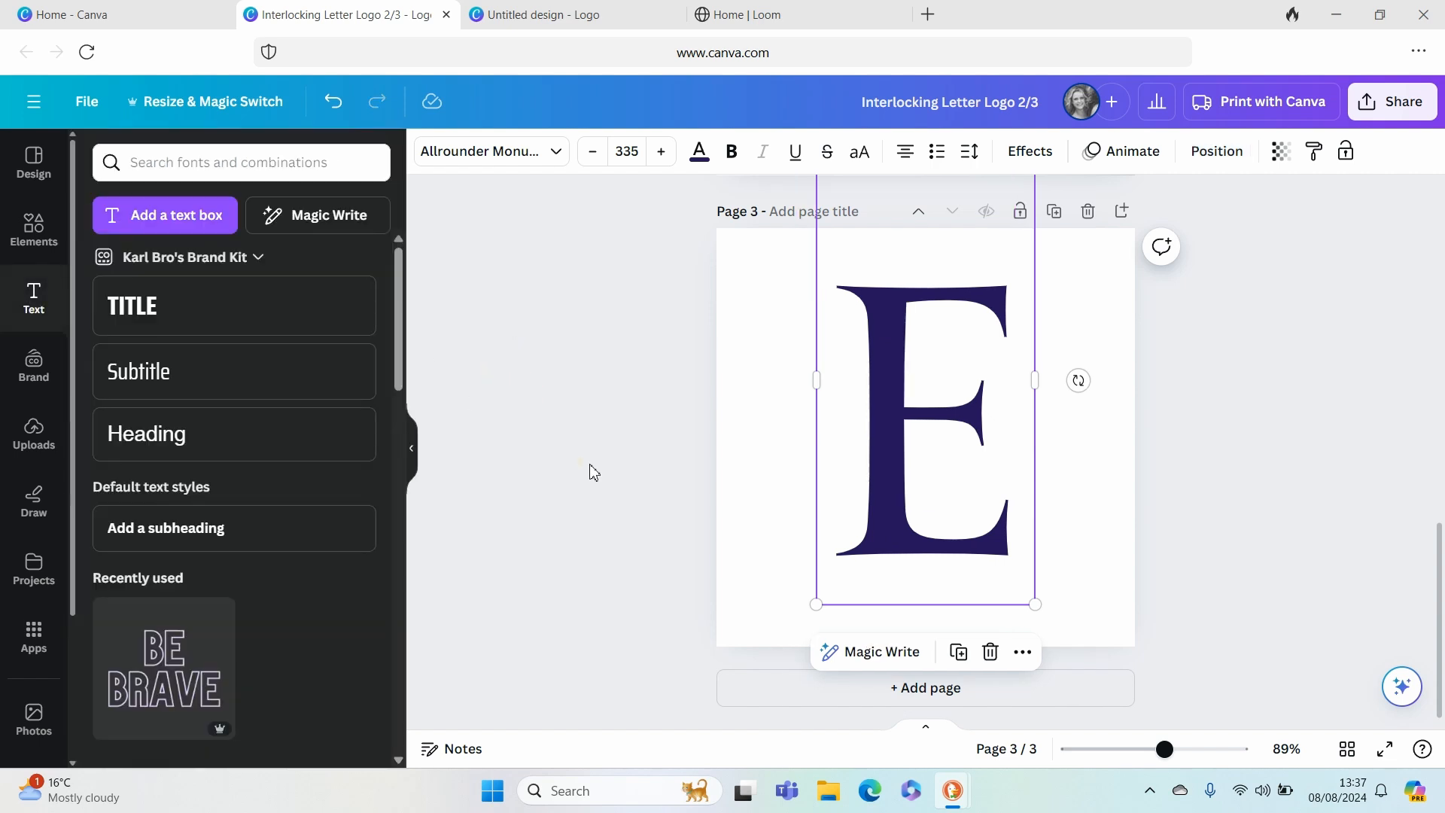
left_click(615, 420)
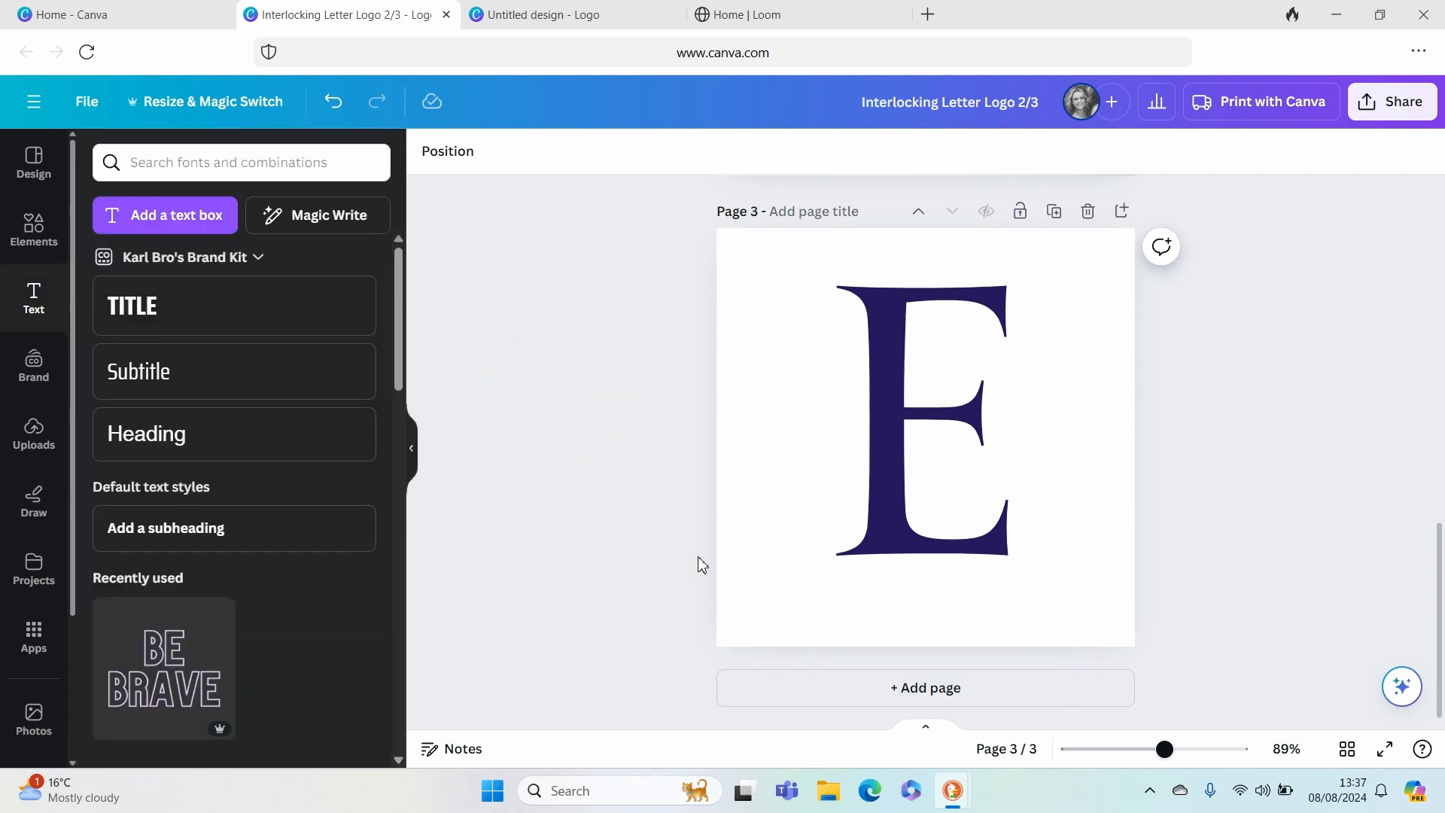
Duplicate the serif E and shift the copy to the left so it partly overlaps the original.
left_click(907, 324)
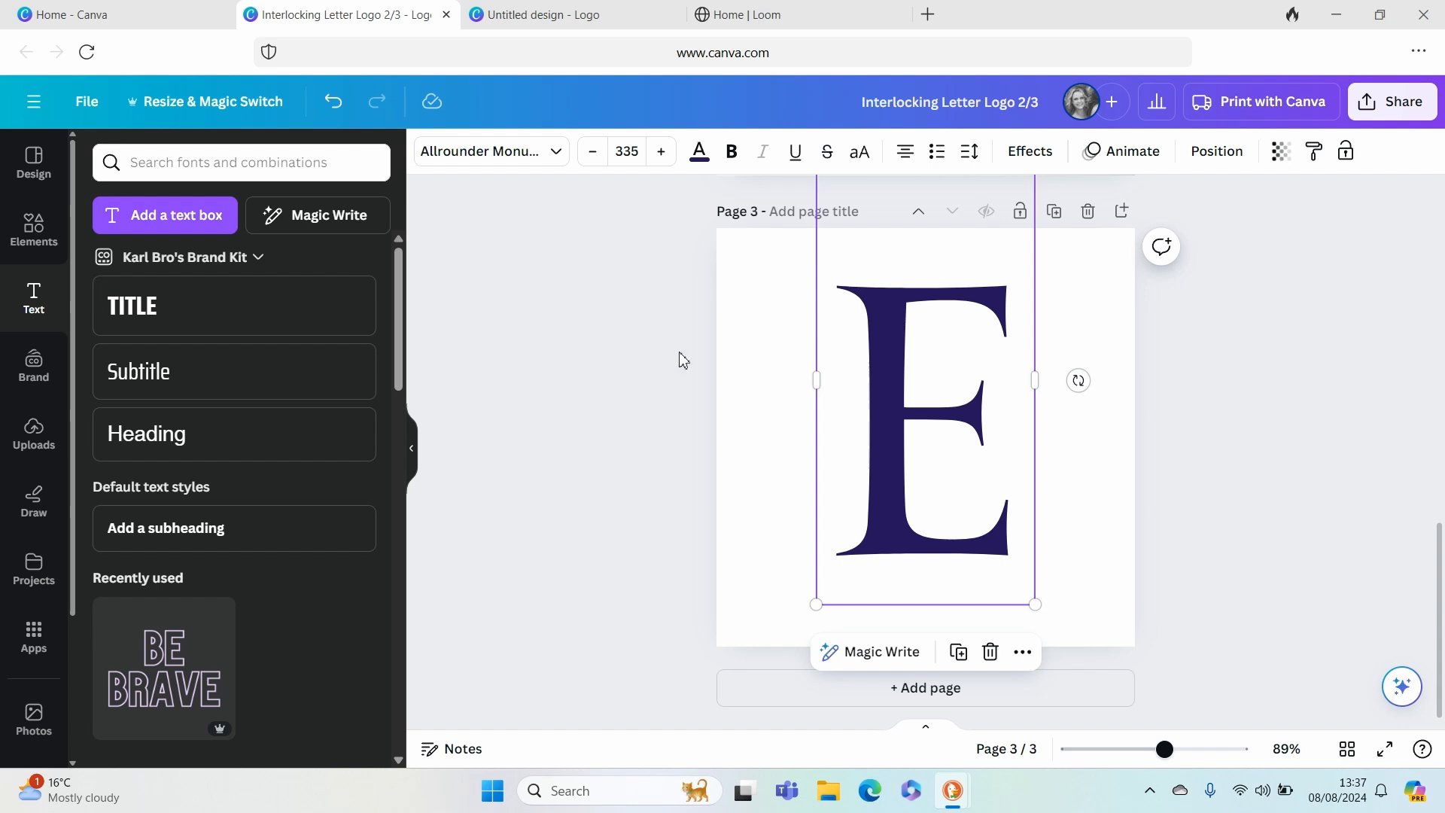
scroll(631, 410, "up", 5)
scroll(630, 410, "down", 5)
left_click(958, 656)
left_click_drag(912, 465, 792, 458)
Change the duplicated E to the Aniyah script font at size 100.
double_click(770, 407)
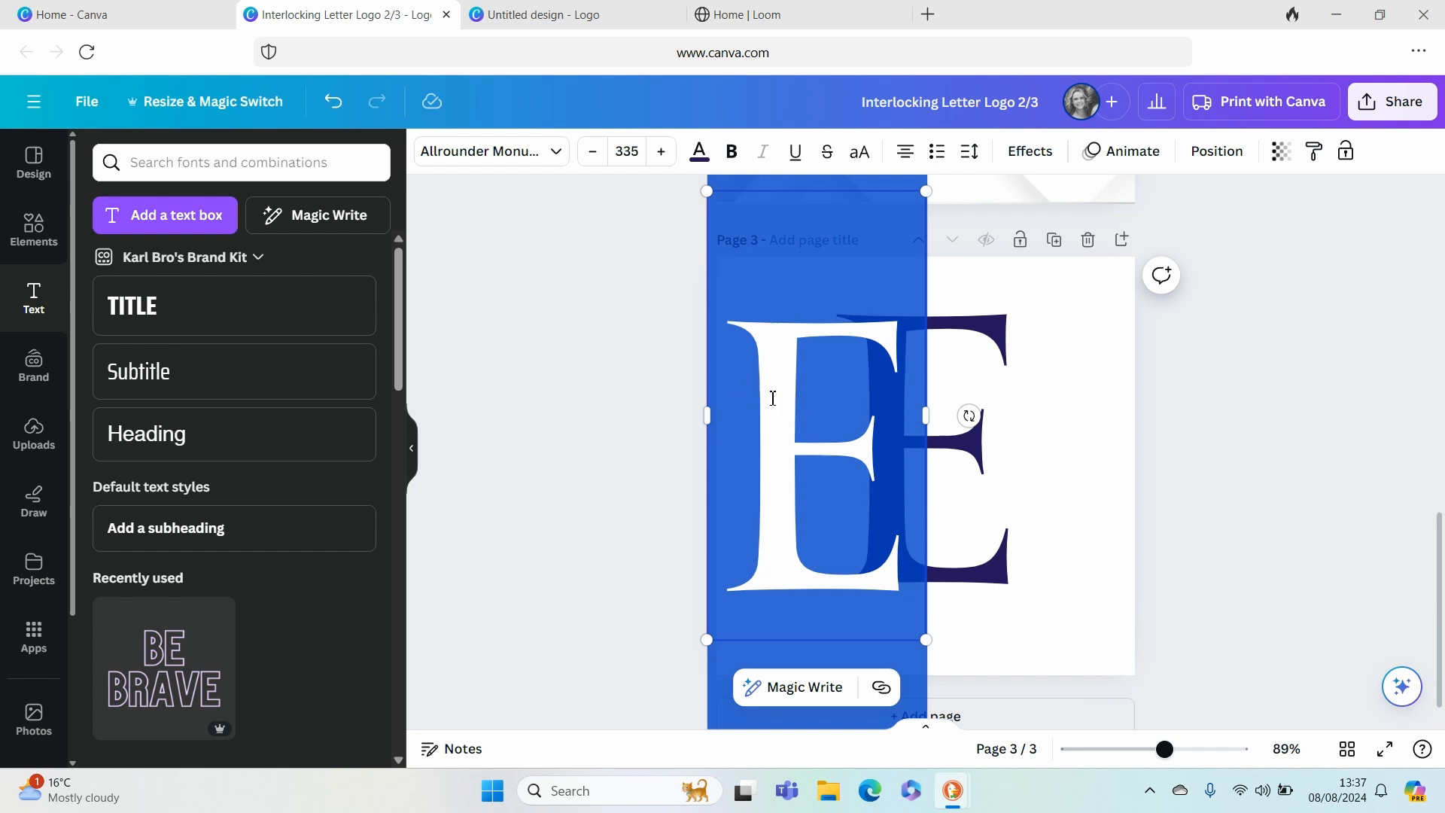
left_click(538, 154)
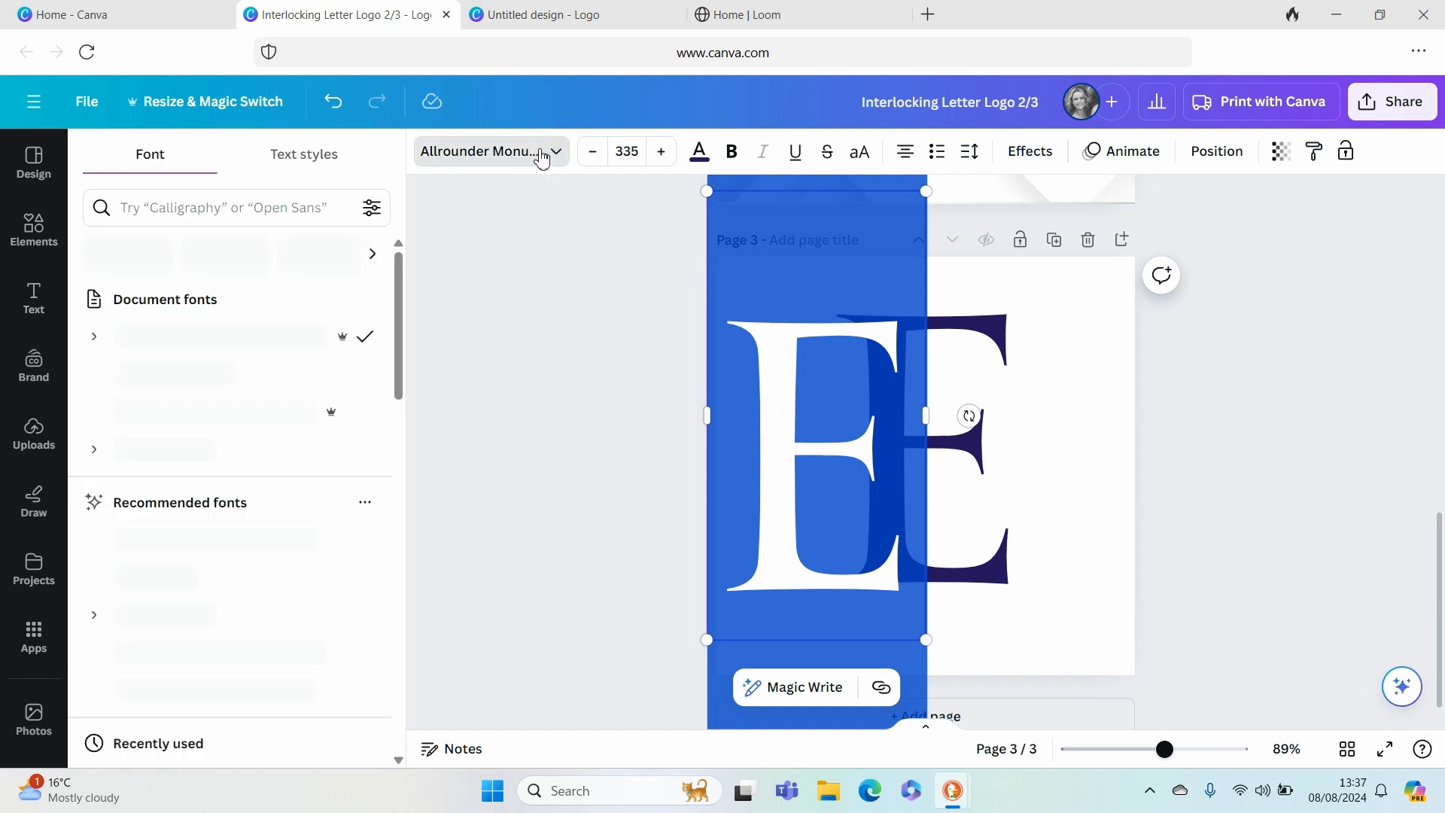
left_click(254, 373)
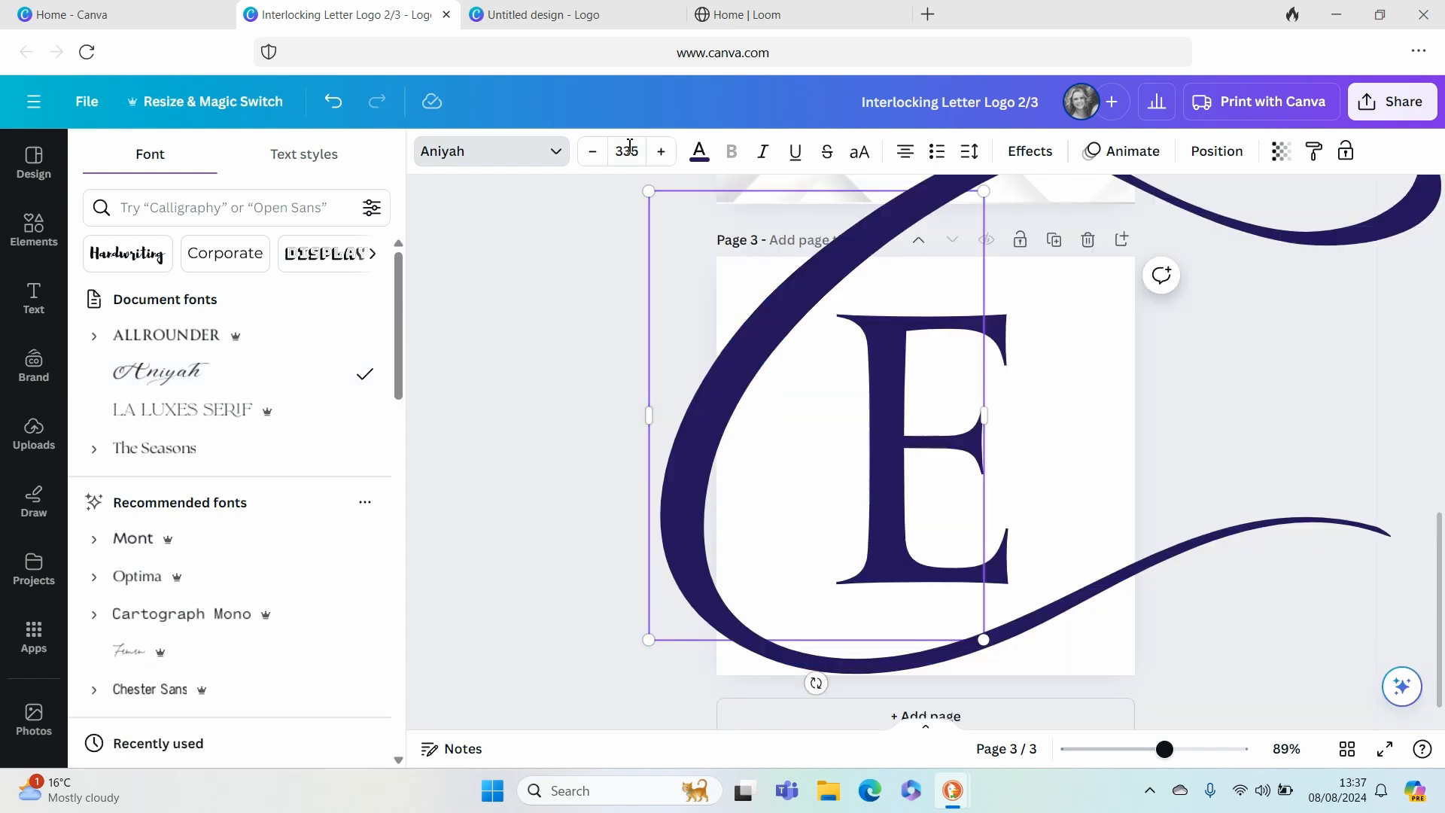
left_click(628, 152)
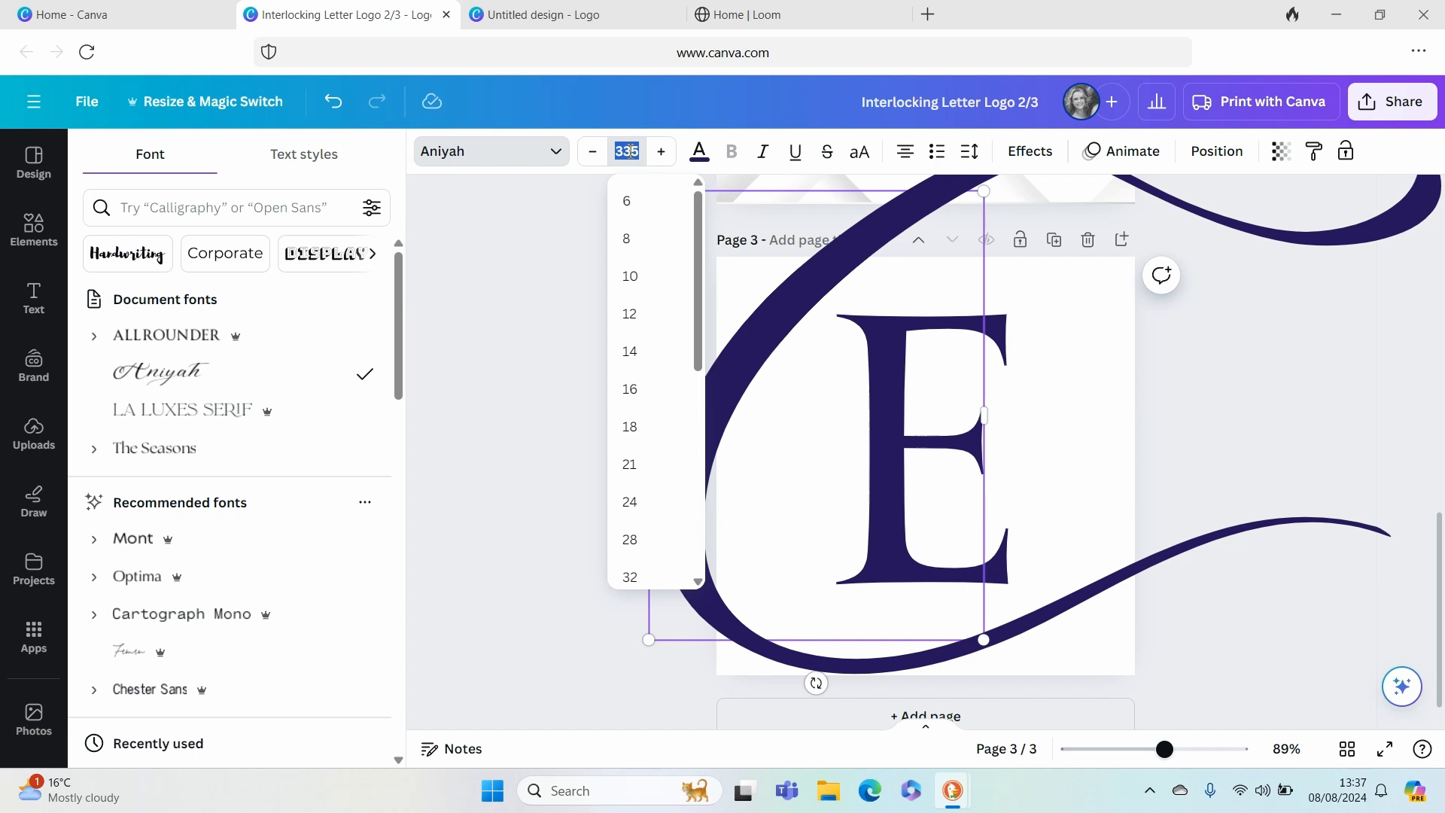
type("100")
key("Return")
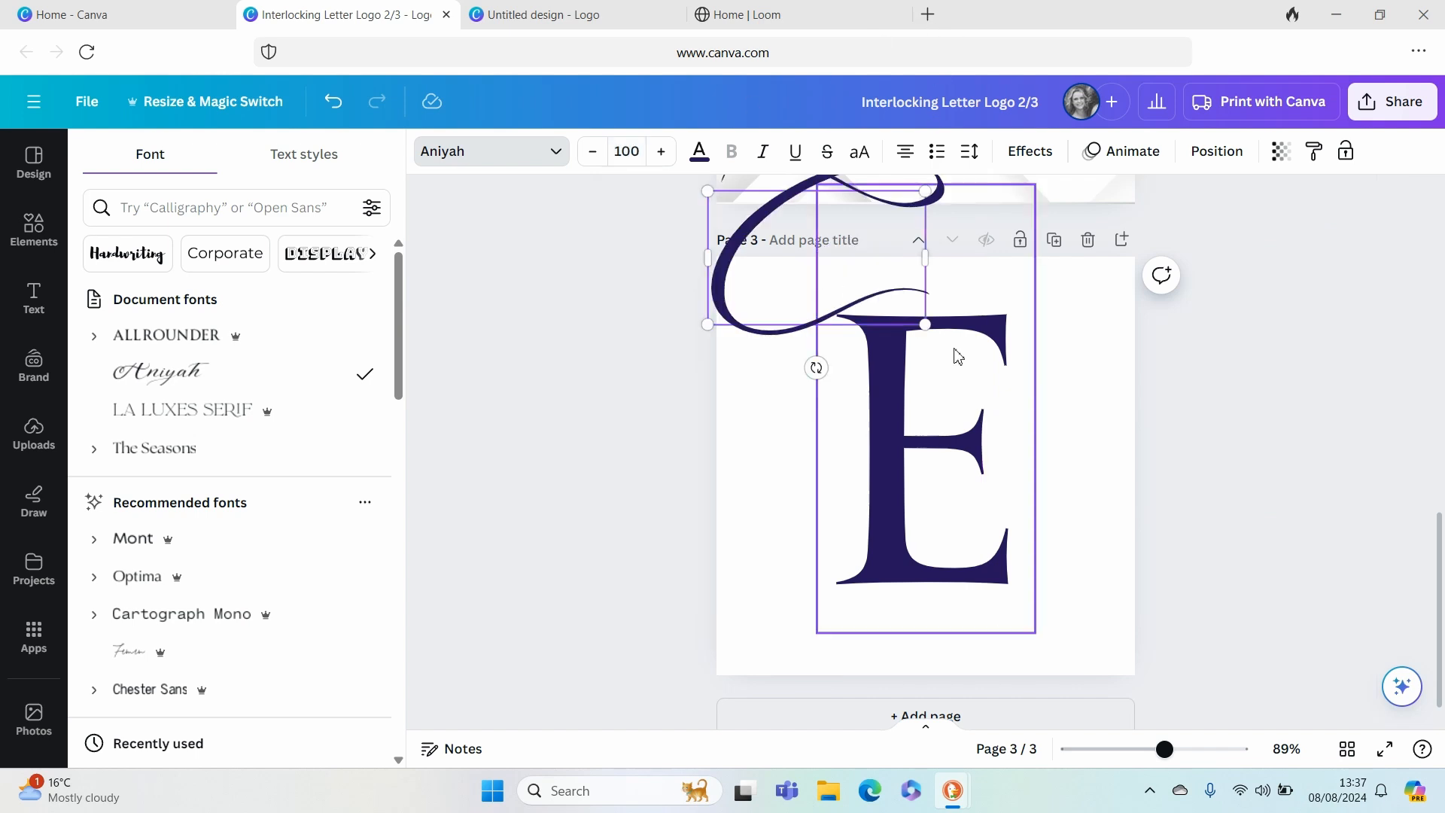
Move the script E over the serif E and set its font size to 120.
left_click(562, 346)
left_click(647, 330)
left_click_drag(791, 297, 917, 528)
left_click(638, 153)
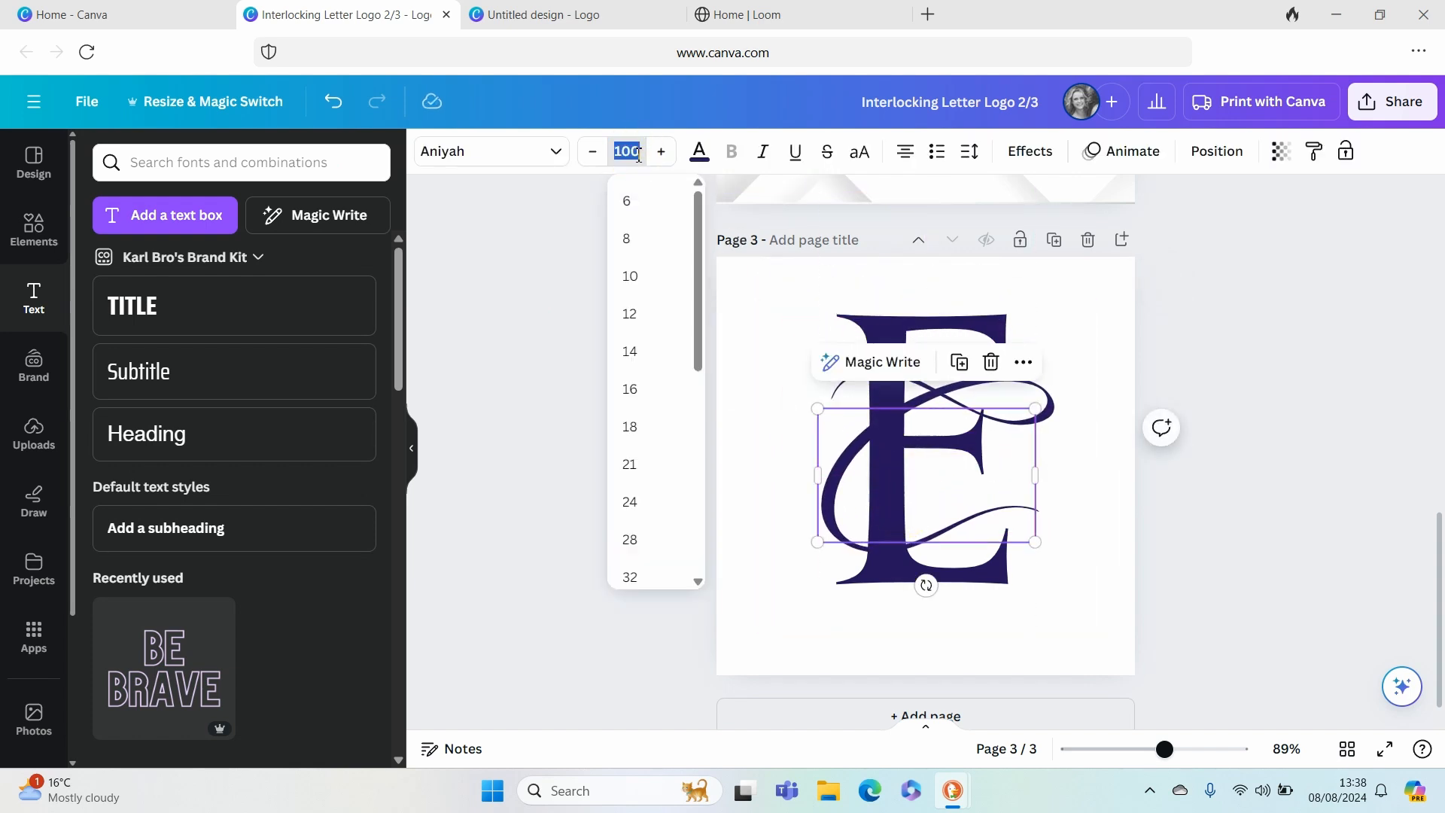
type("120")
key("Return")
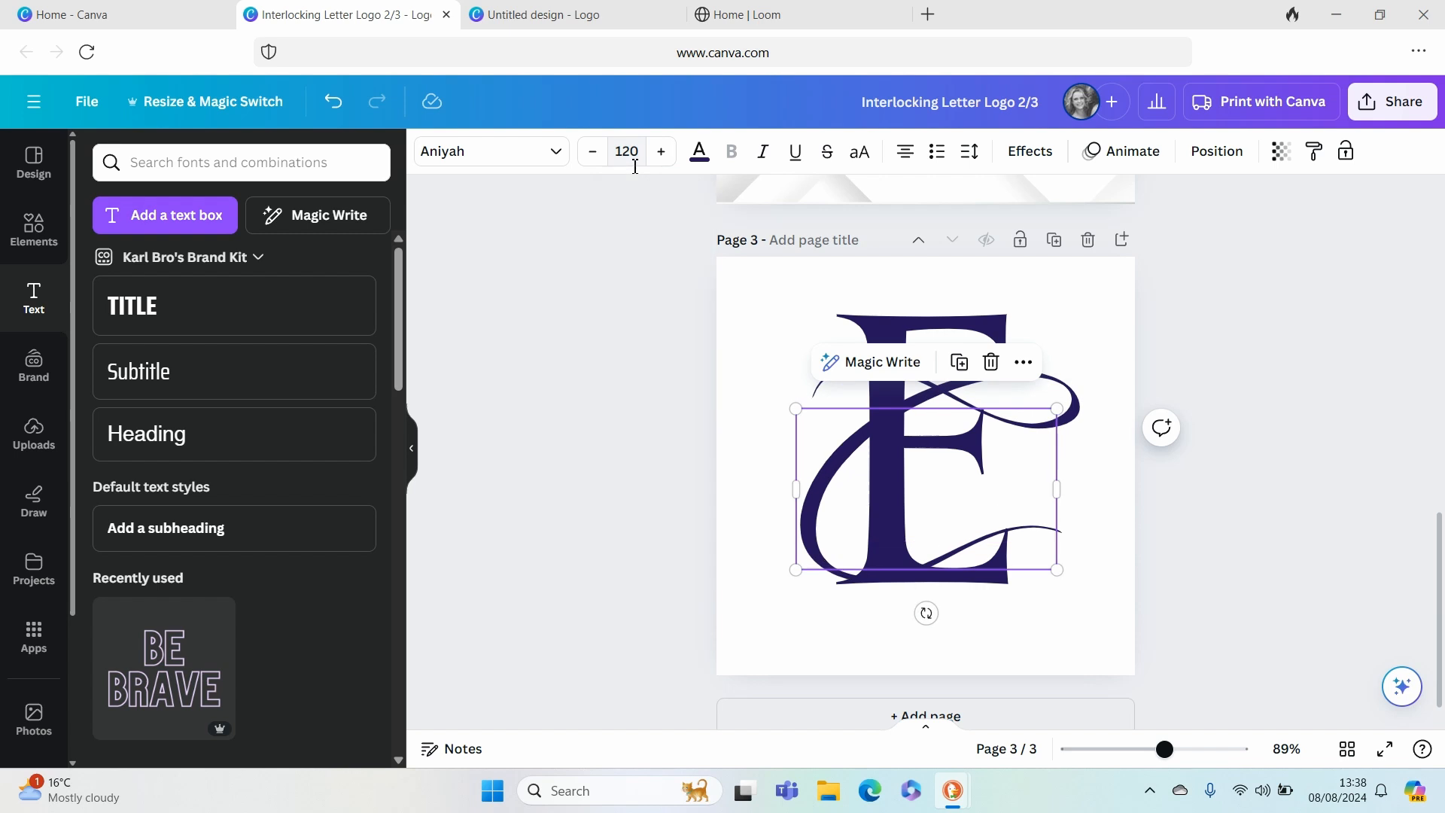
Nudge the script E slightly upward over the serif E.
left_click(1179, 539)
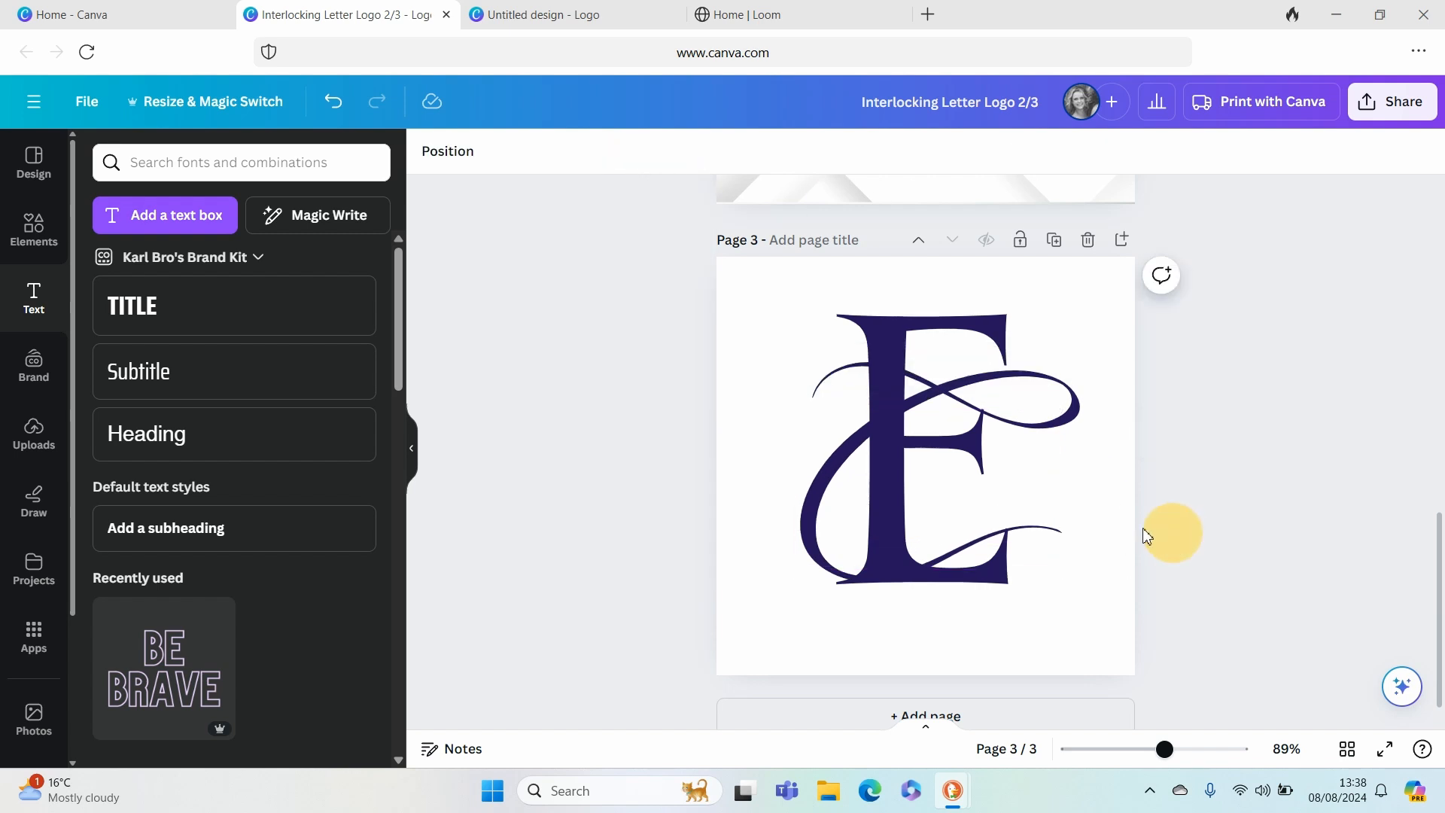
left_click(1013, 470)
left_click_drag(1004, 478, 1002, 457)
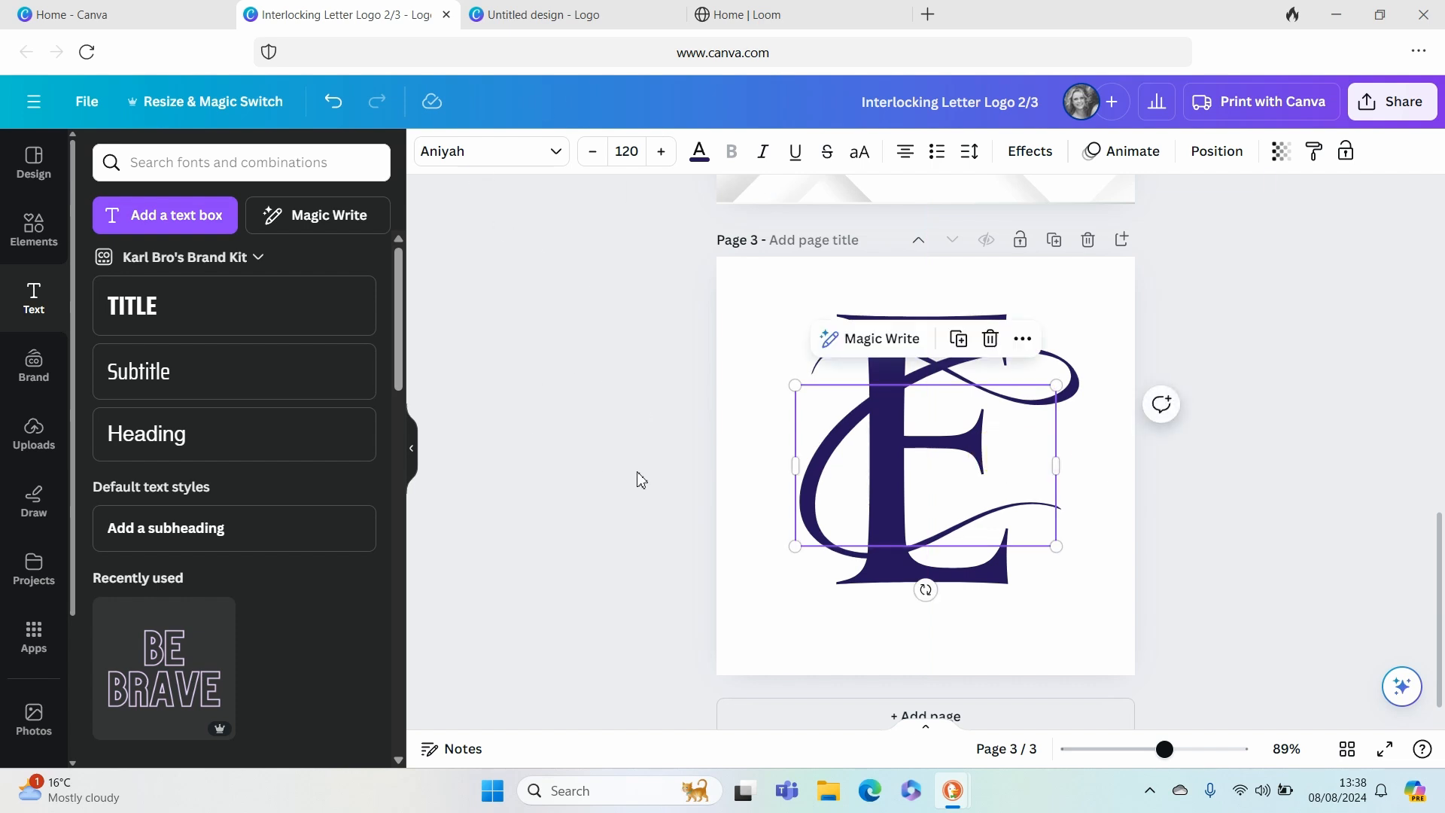
Recolour the script E with the teal document colour.
left_click(705, 158)
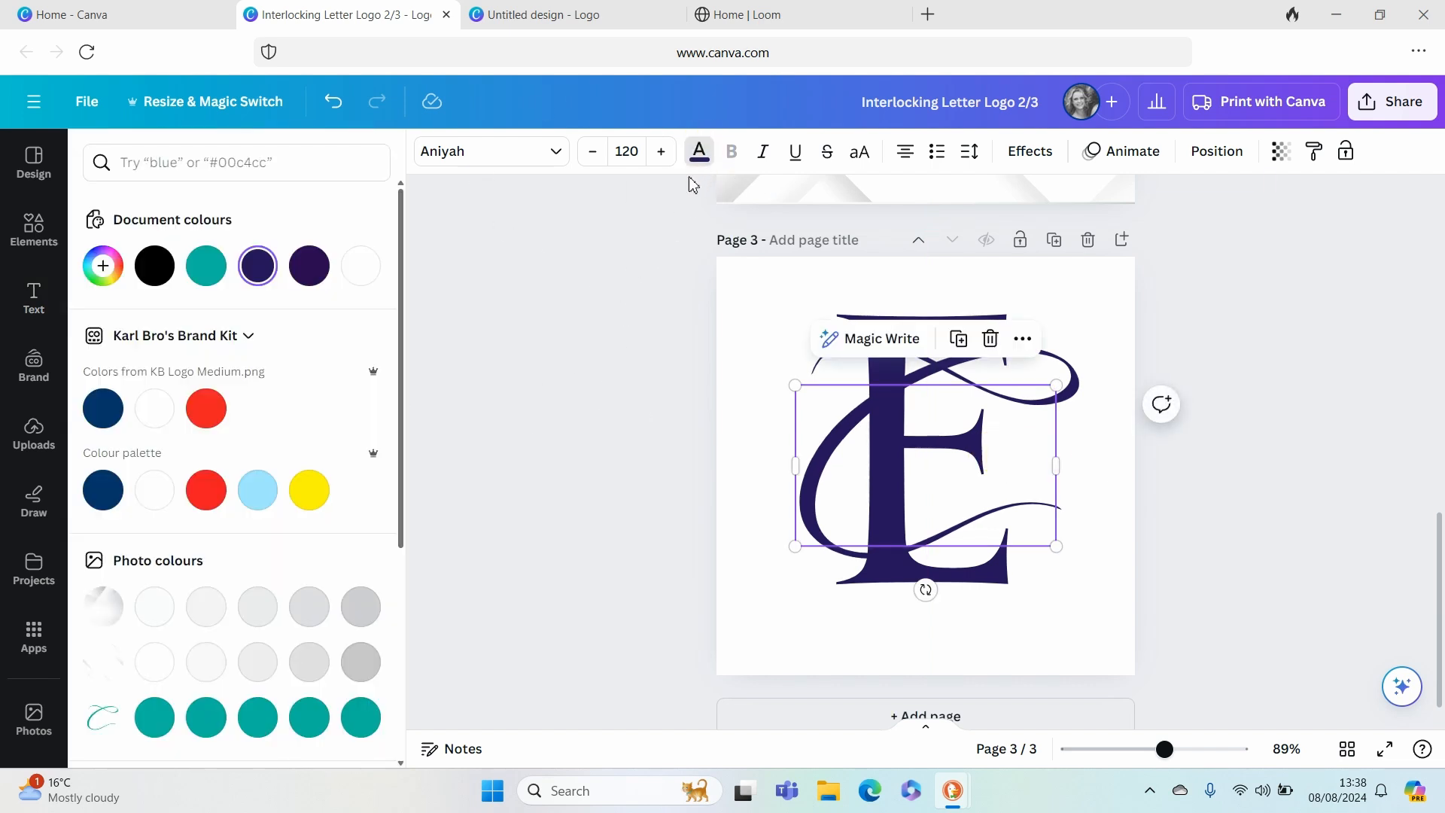
left_click(206, 262)
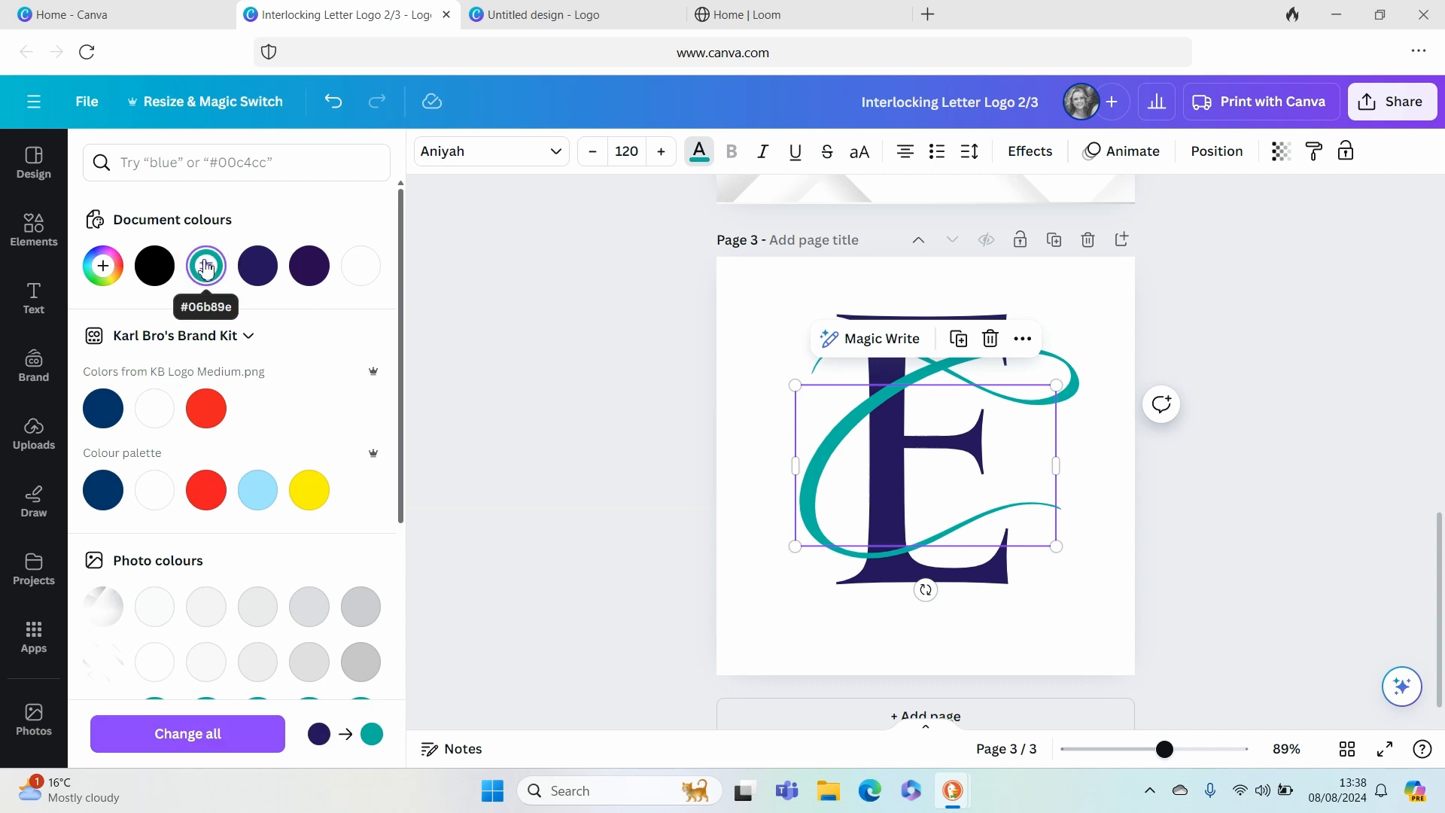
left_click(615, 415)
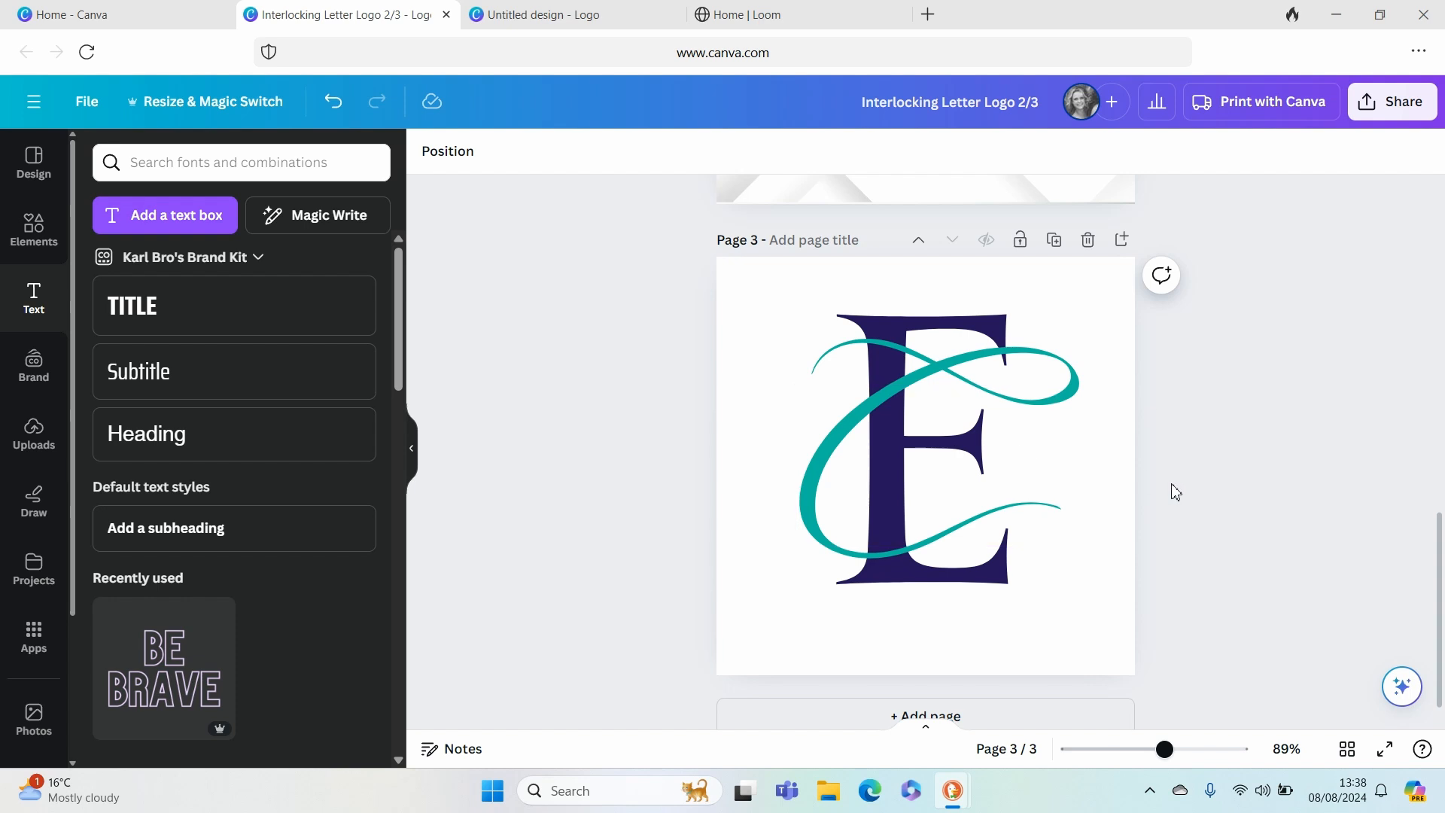
scroll(1140, 512, "up", 5)
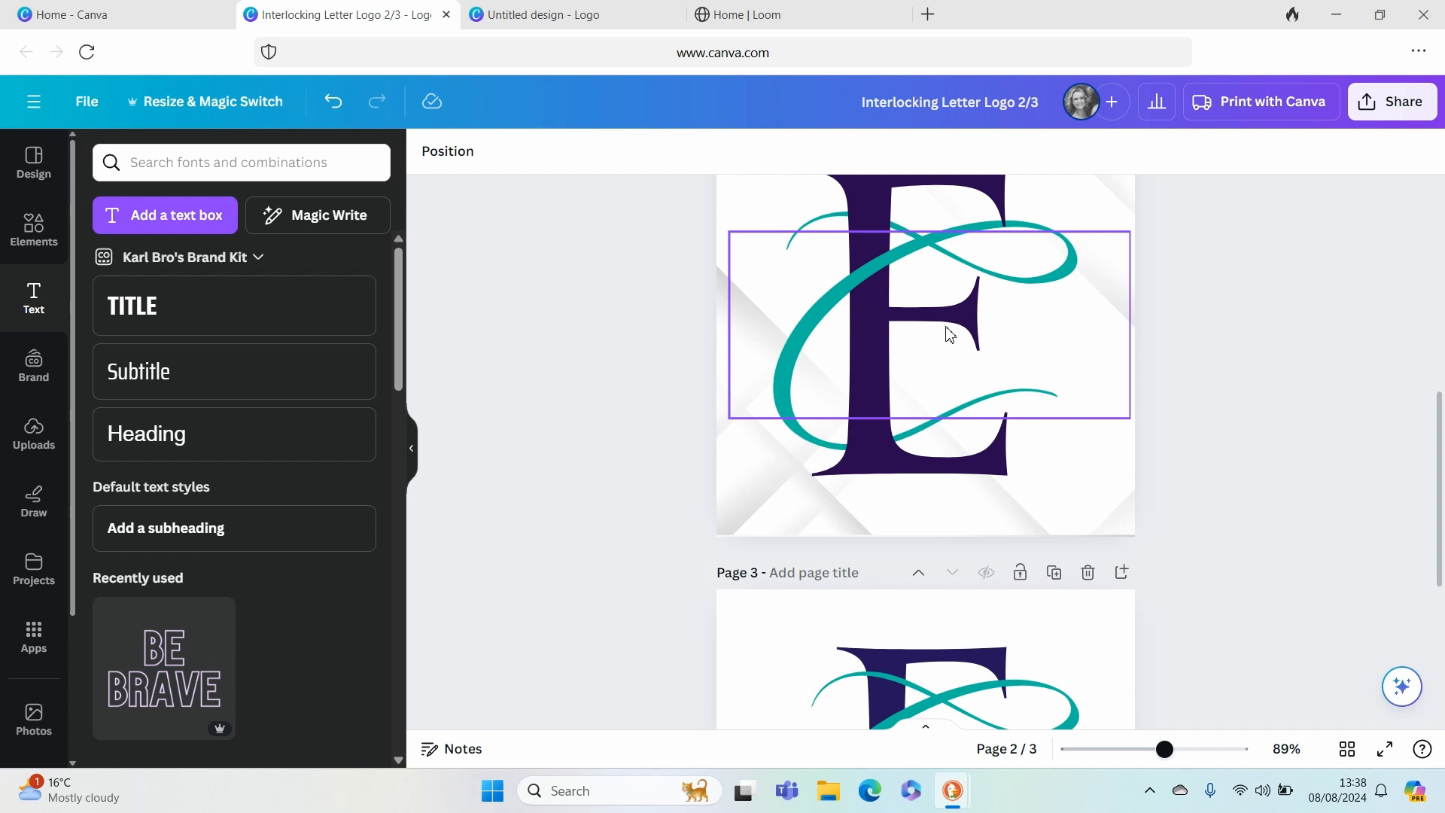
scroll(949, 333, "down", 5)
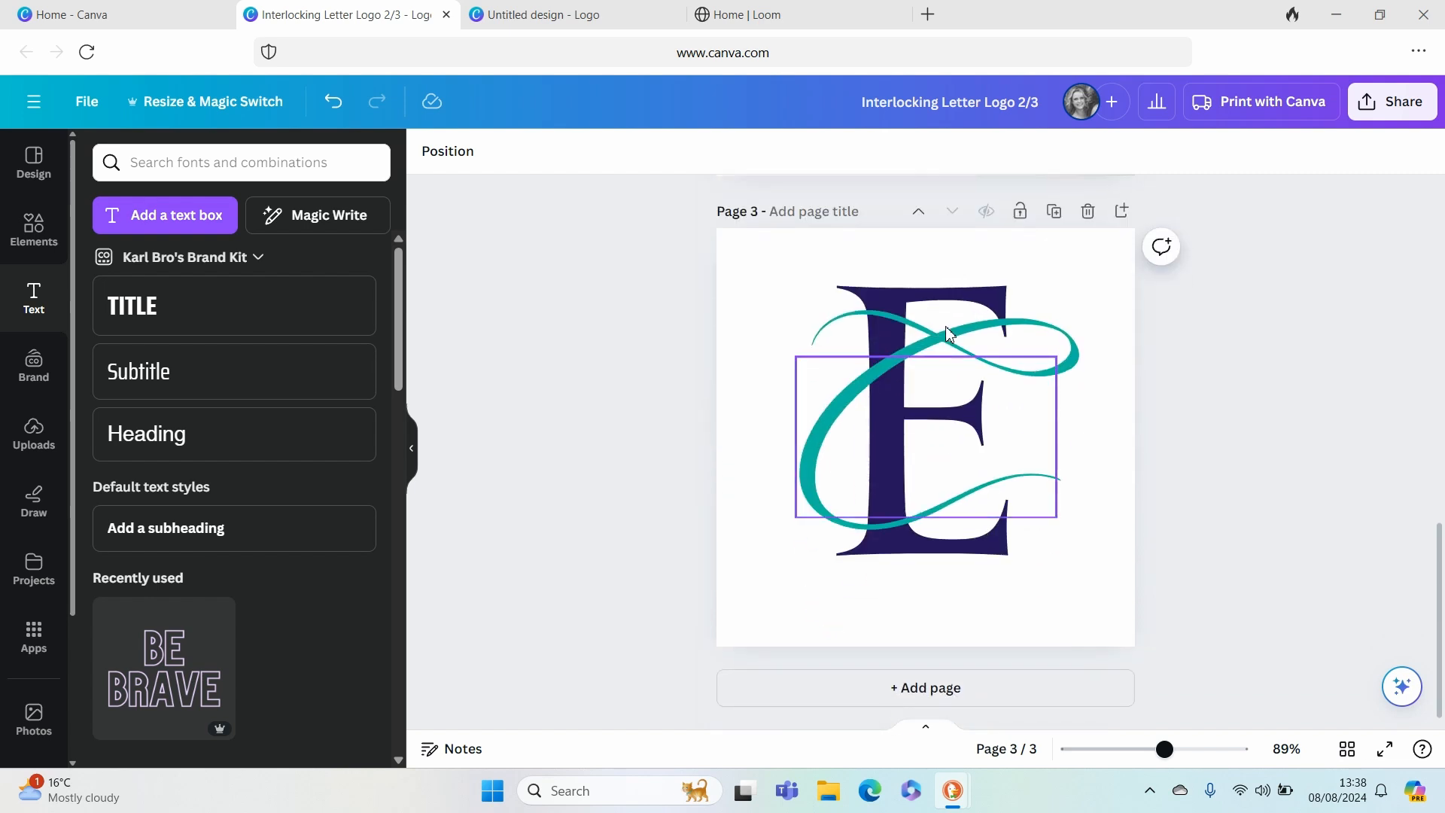
Duplicate the teal script E, add a fourth page, and place the duplicate alone in the middle of it.
left_click(864, 422)
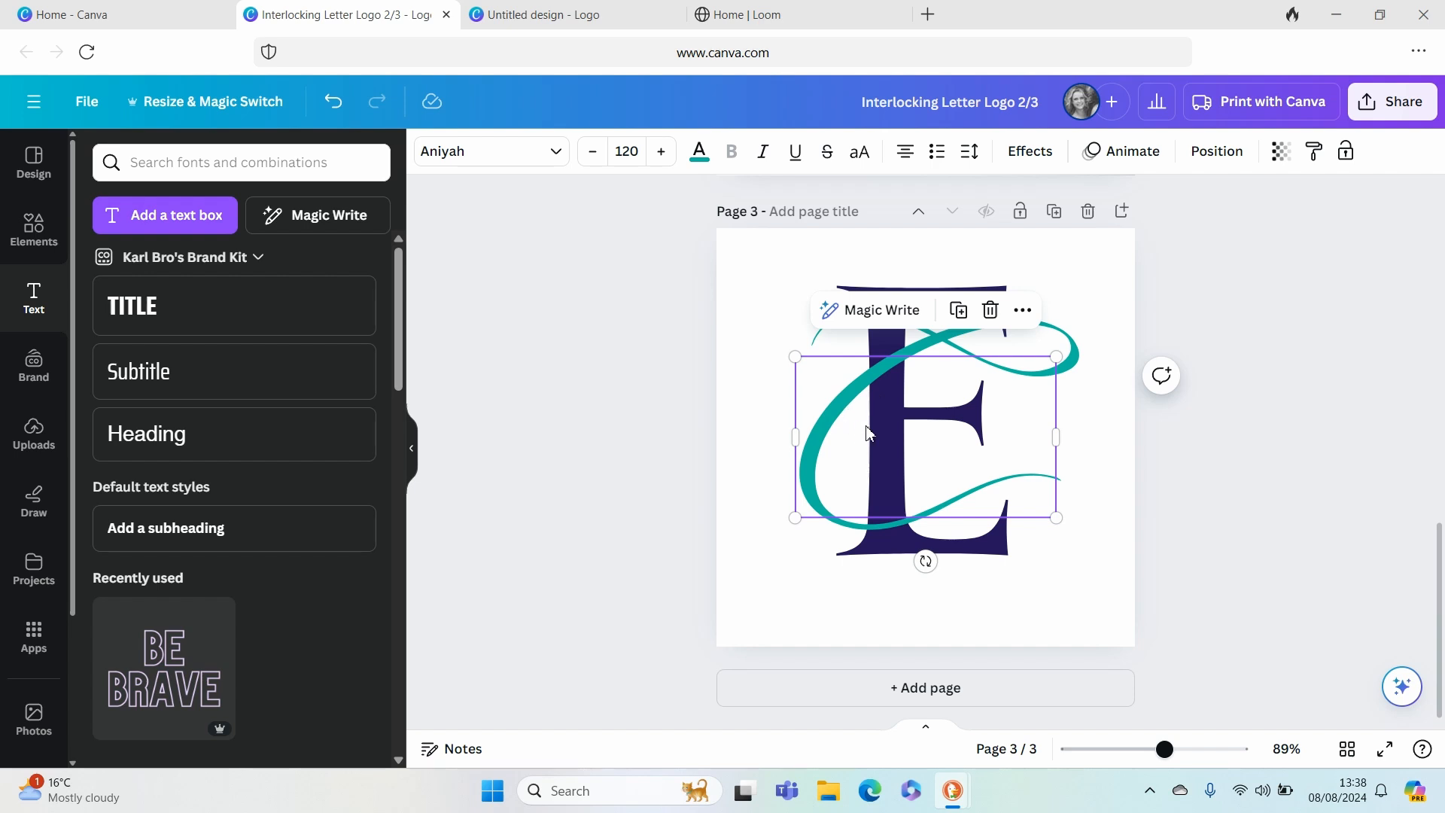
left_click(958, 311)
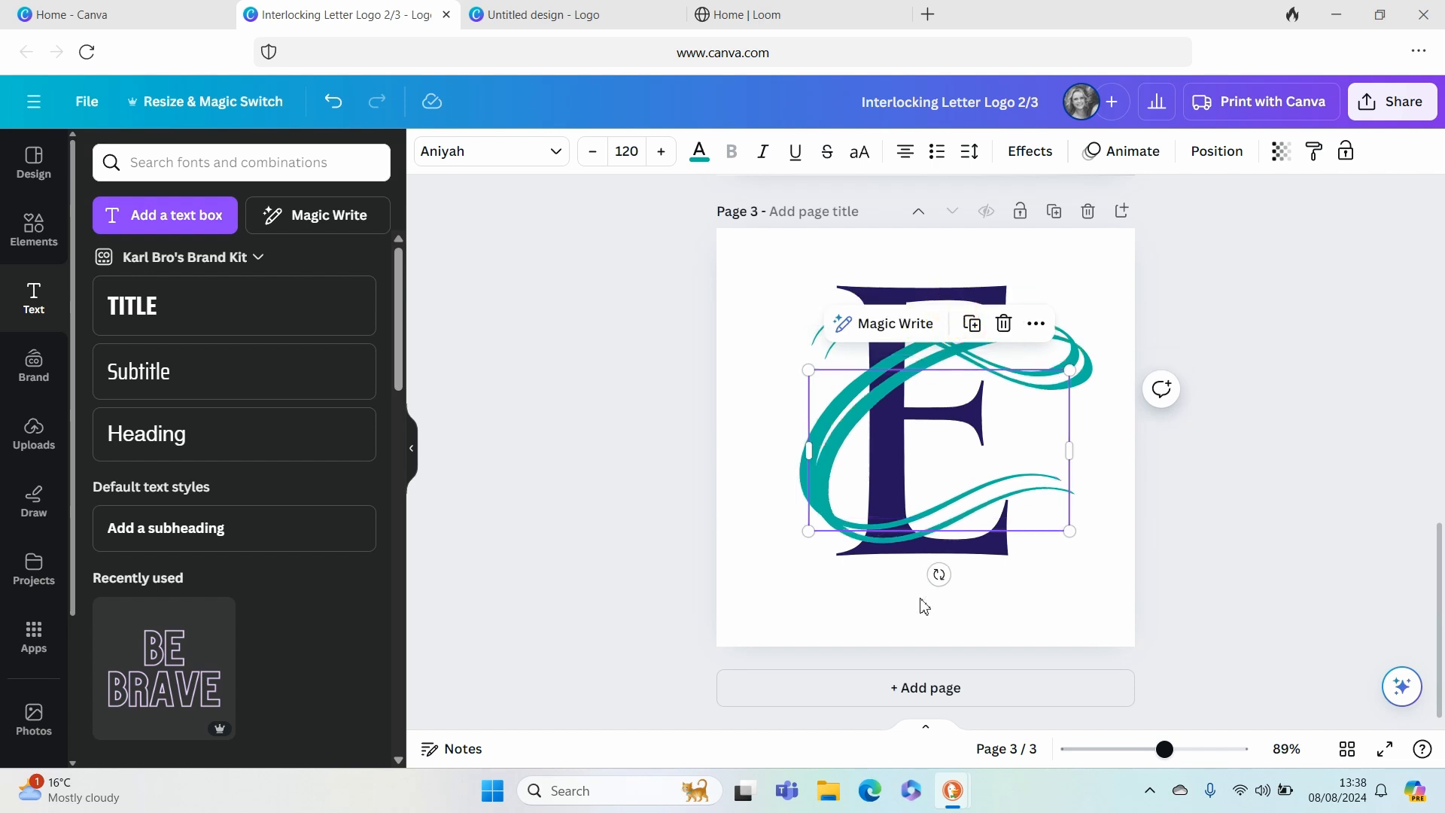
left_click(919, 697)
scroll(885, 438, "up", 1)
left_click_drag(894, 361, 864, 703)
scroll(865, 677, "down", 5)
left_click_drag(885, 314, 878, 422)
left_click(723, 239)
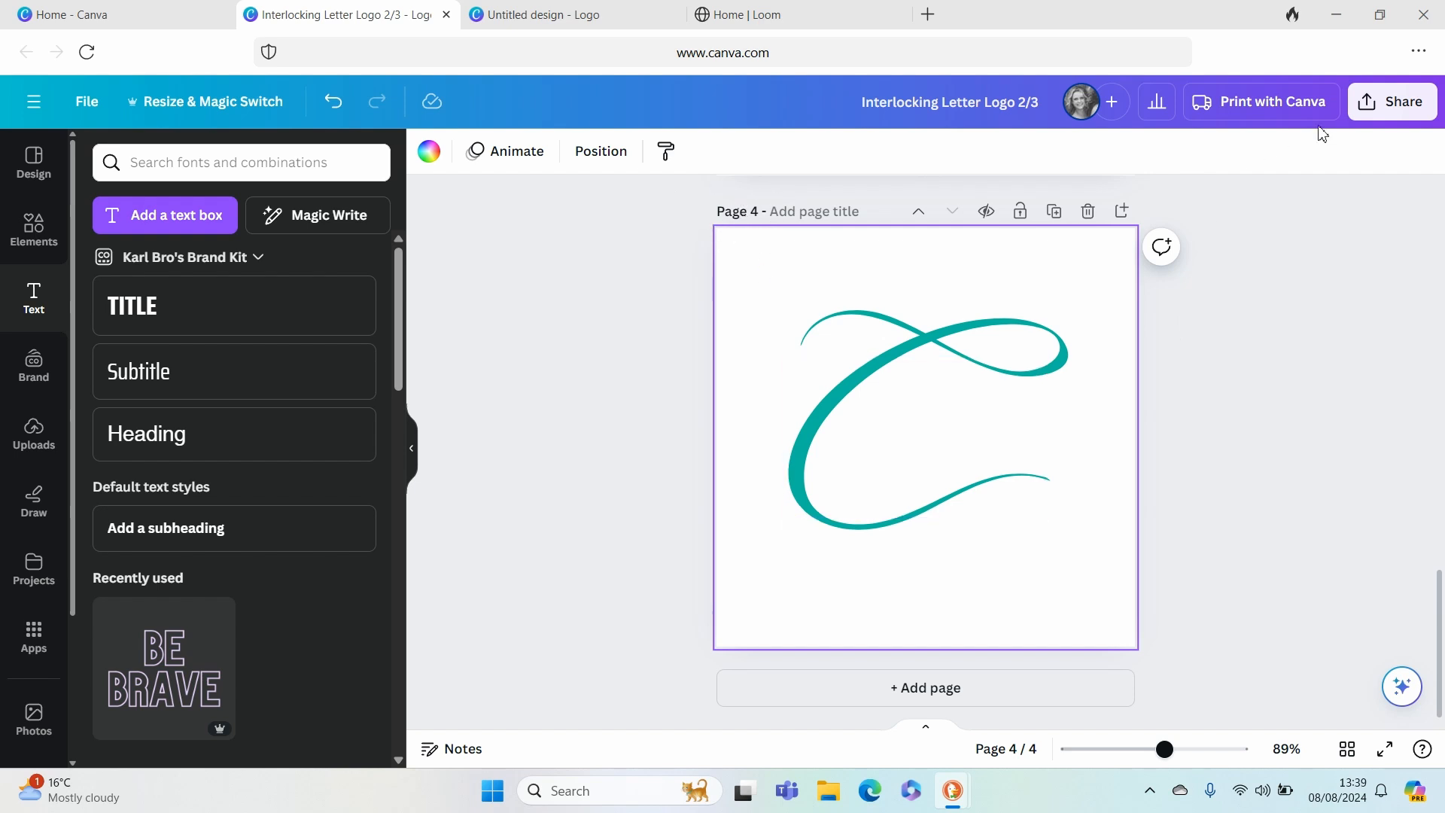
Set up a PNG download with a transparent background and a size multiplier of 1.625.
left_click(1393, 109)
left_click(1159, 606)
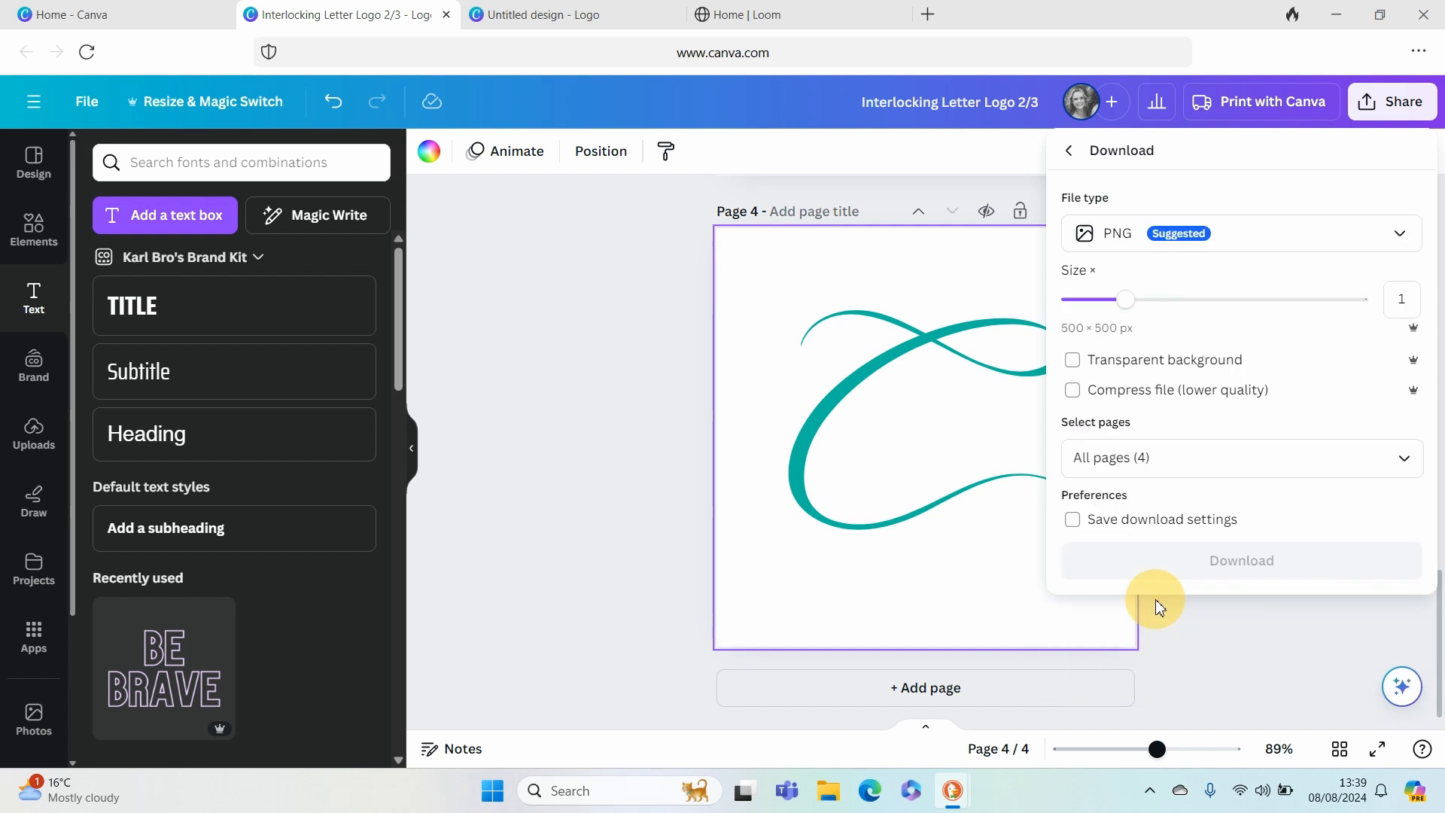
left_click(1075, 362)
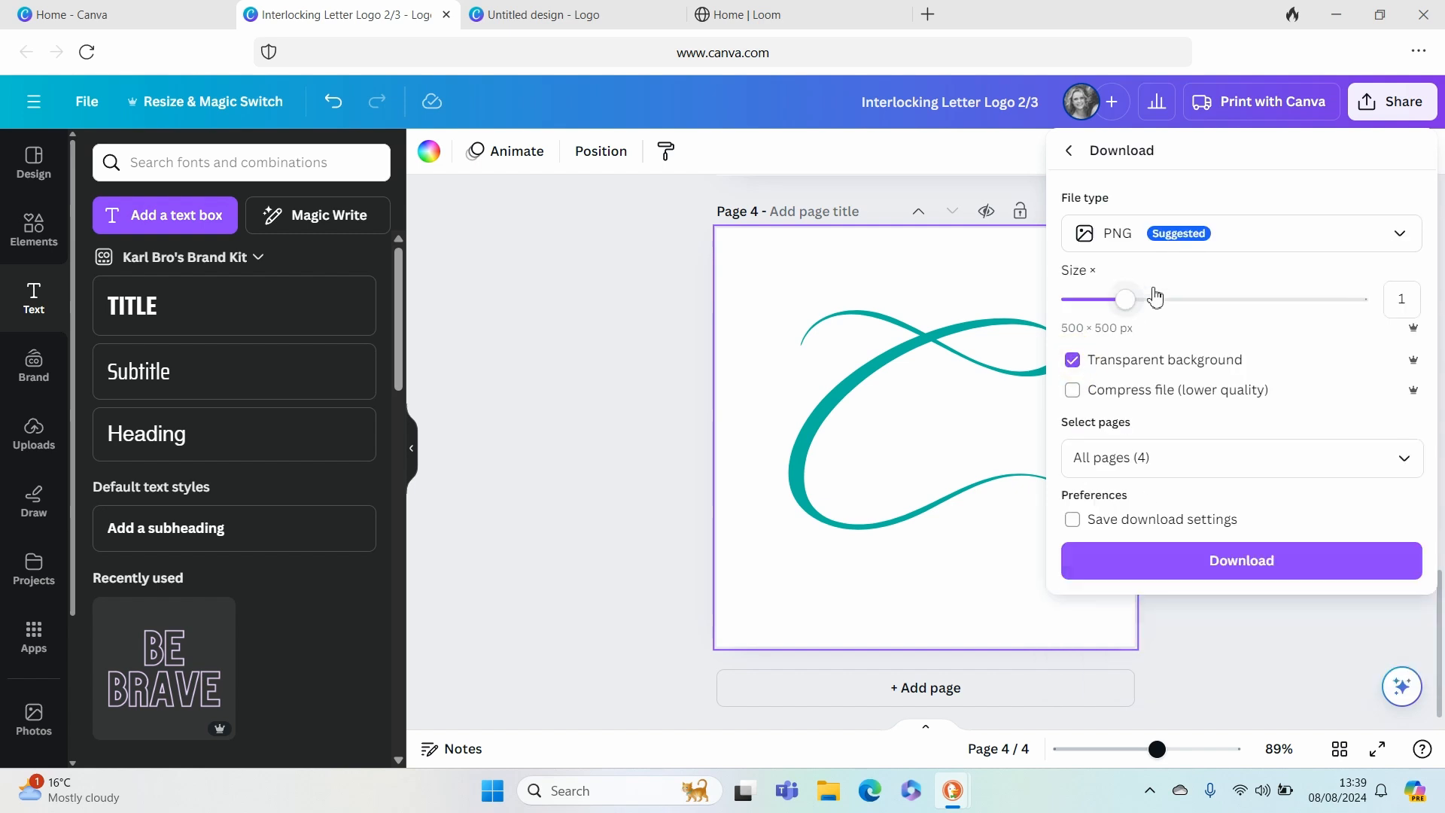
left_click(1186, 302)
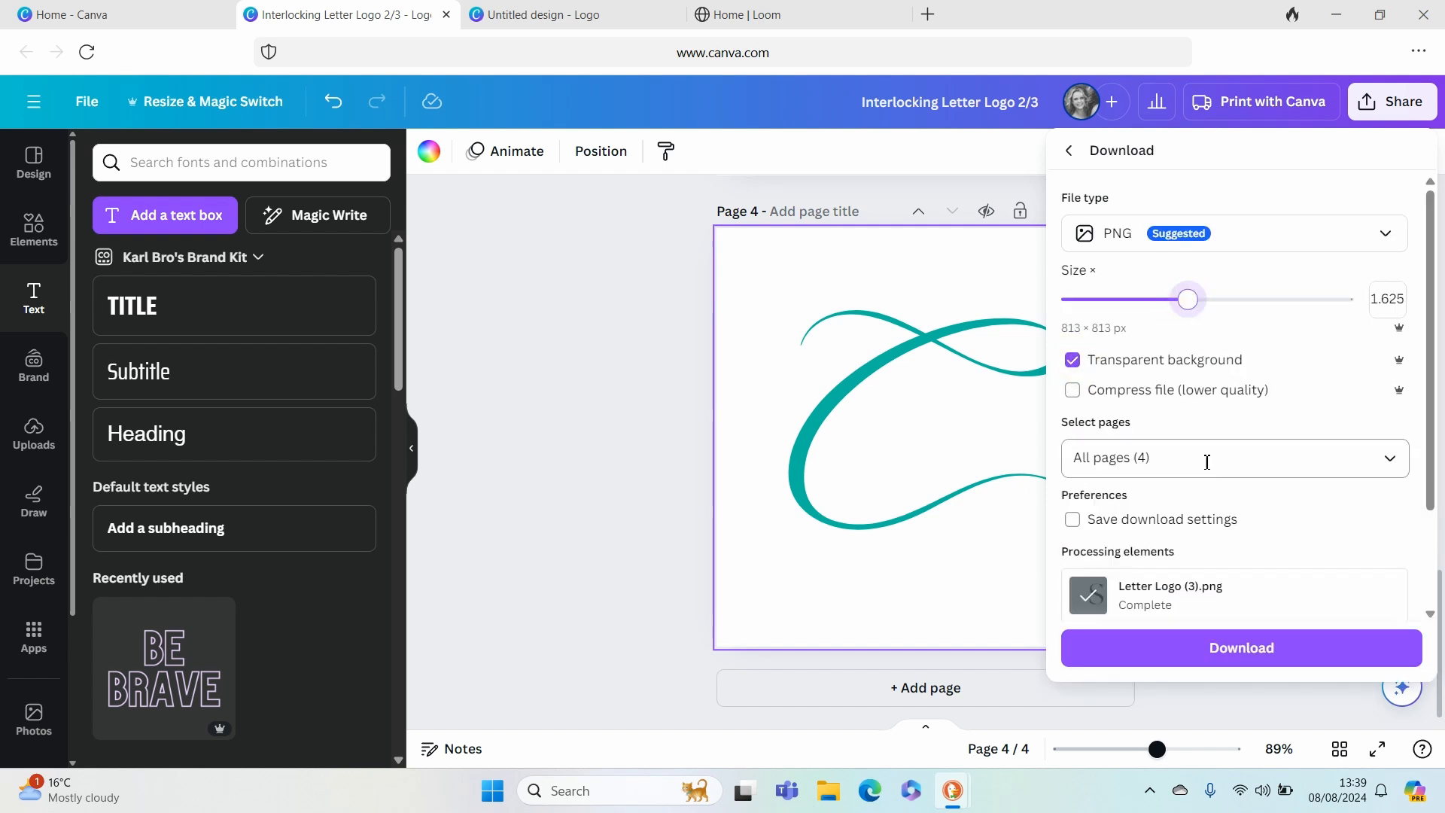
Limit the download to the current page (Page 4), download the script E, and dismiss the download pop-ups.
left_click(1202, 461)
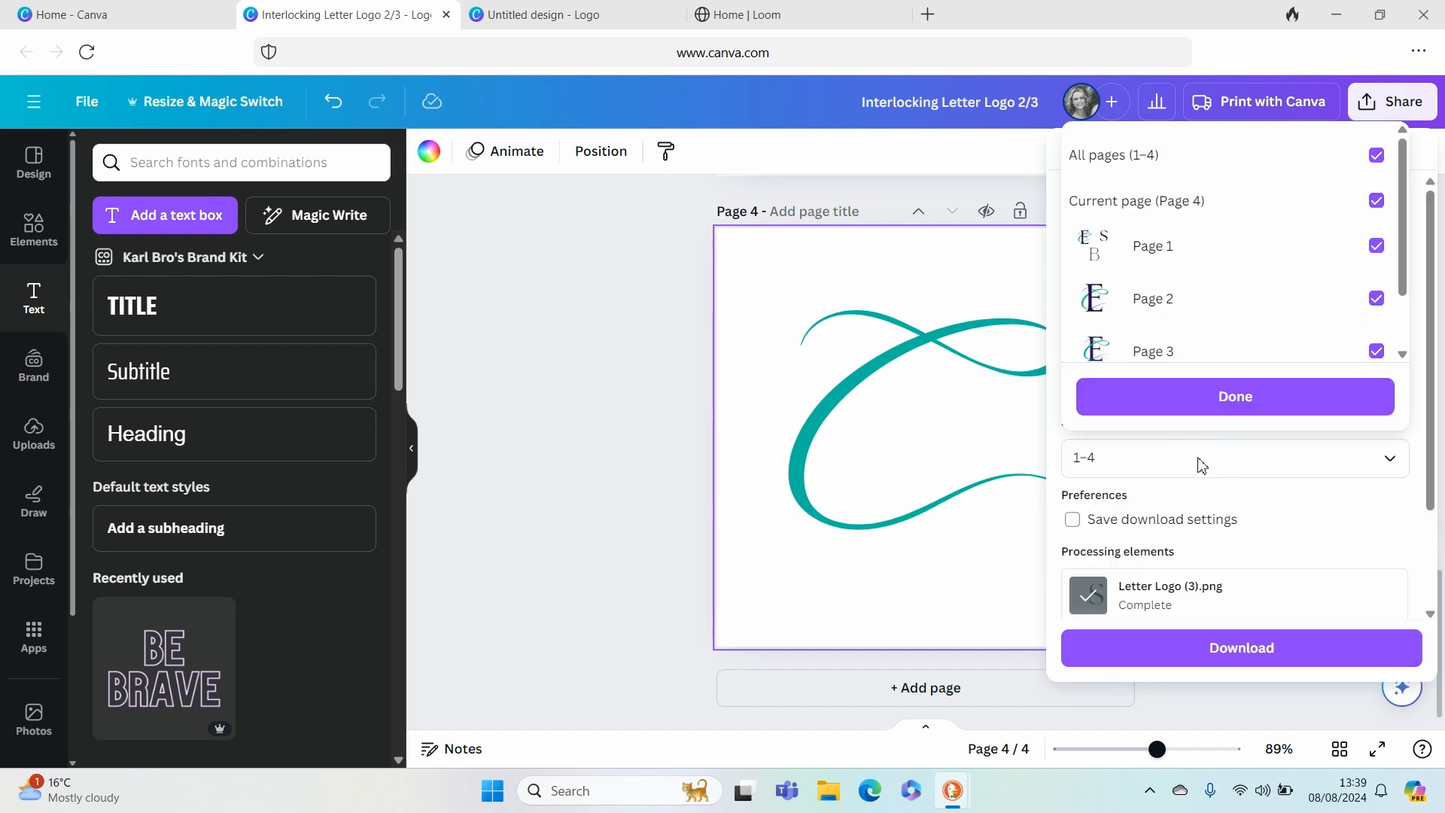
left_click(1376, 156)
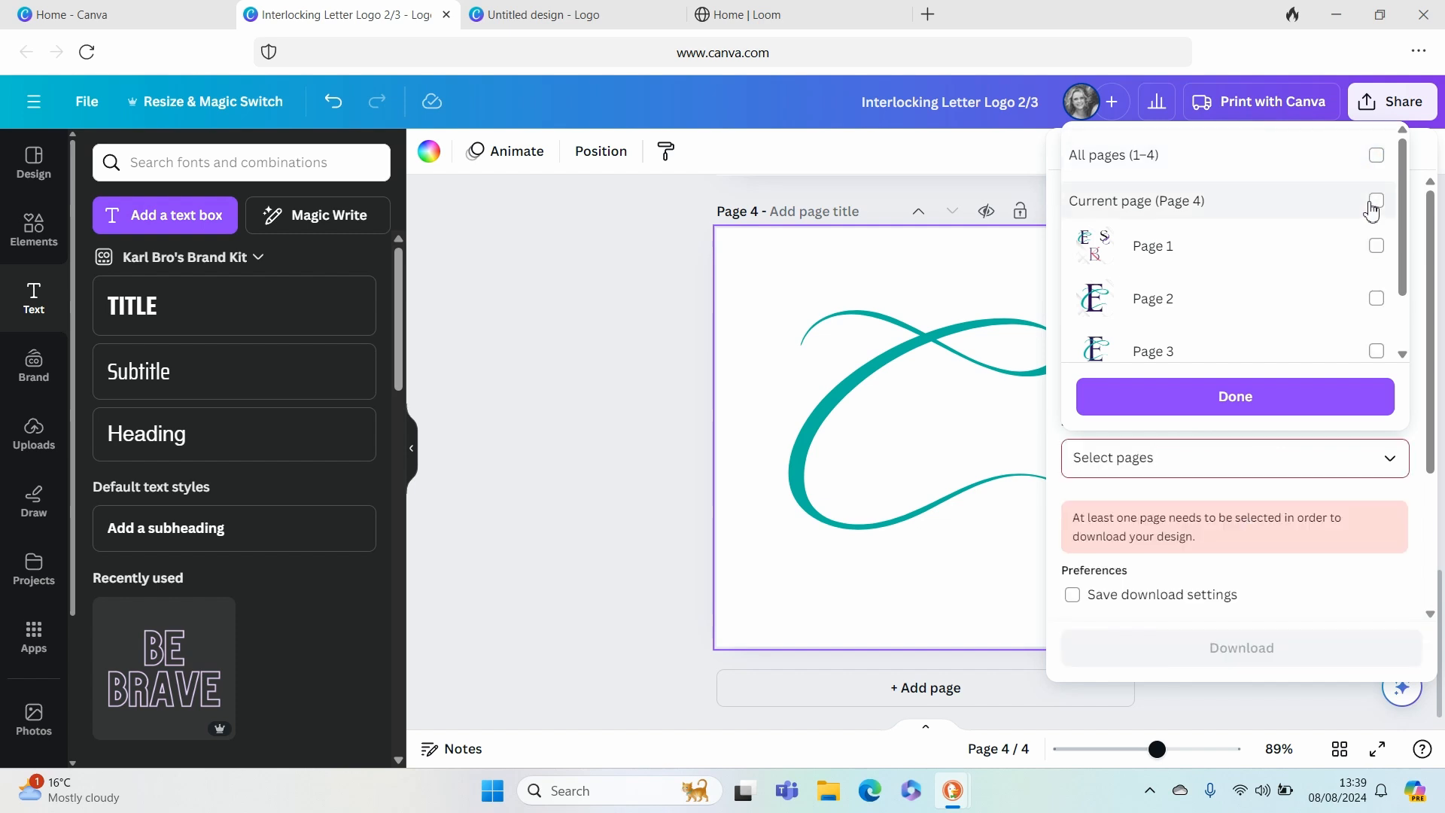
left_click(1376, 201)
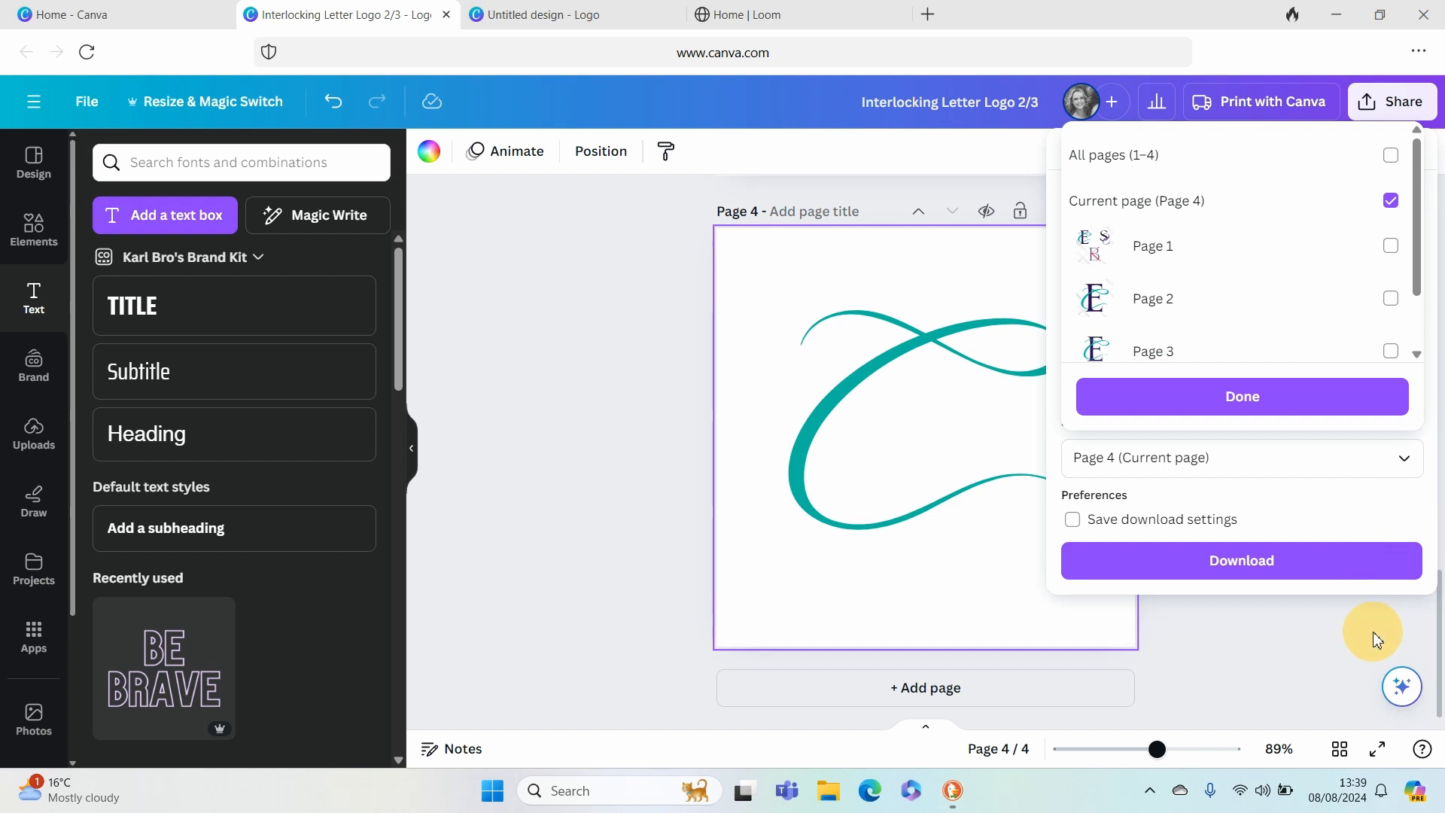
left_click(1172, 408)
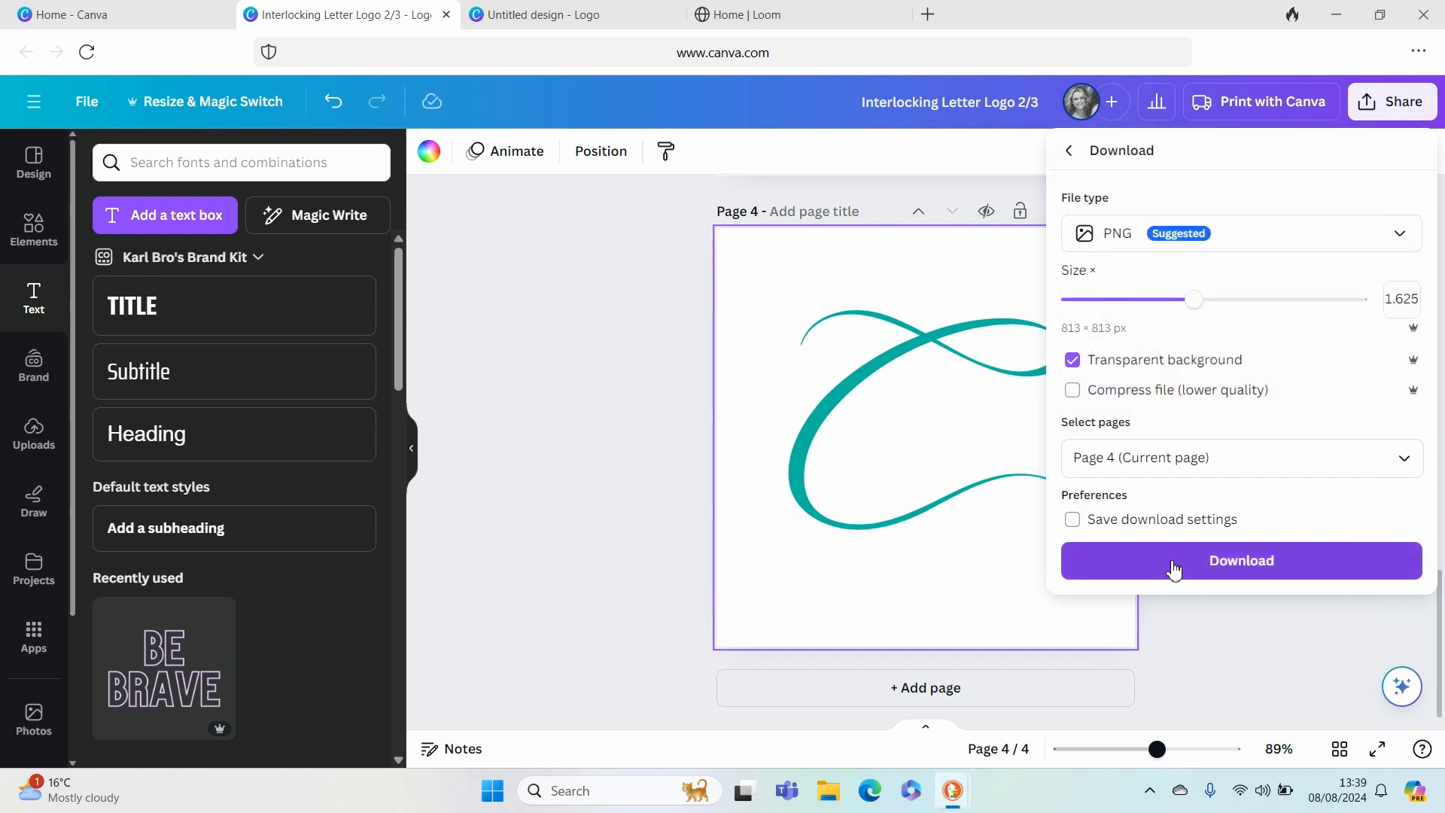
left_click(1239, 569)
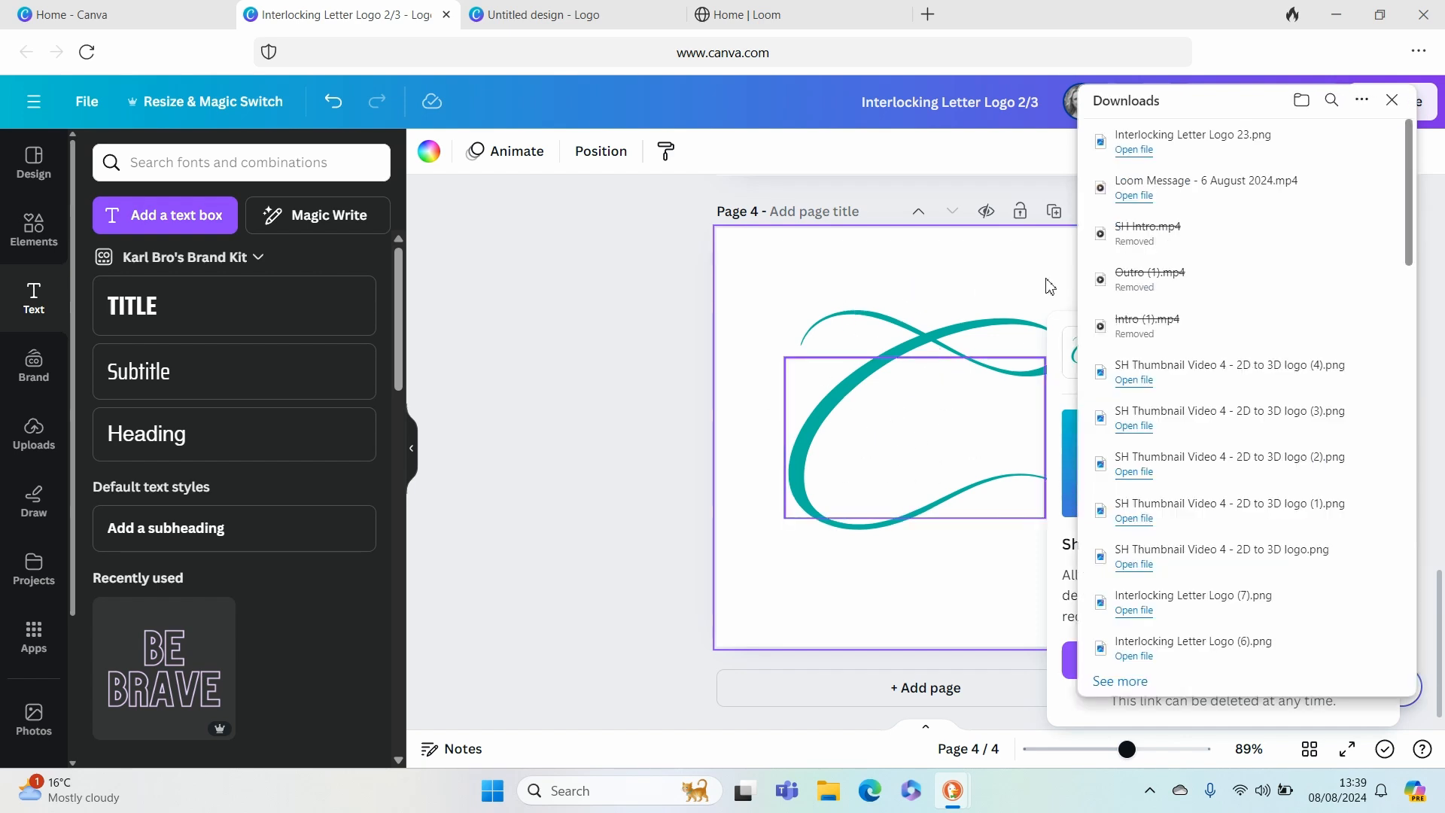
left_click(1394, 111)
left_click(1299, 244)
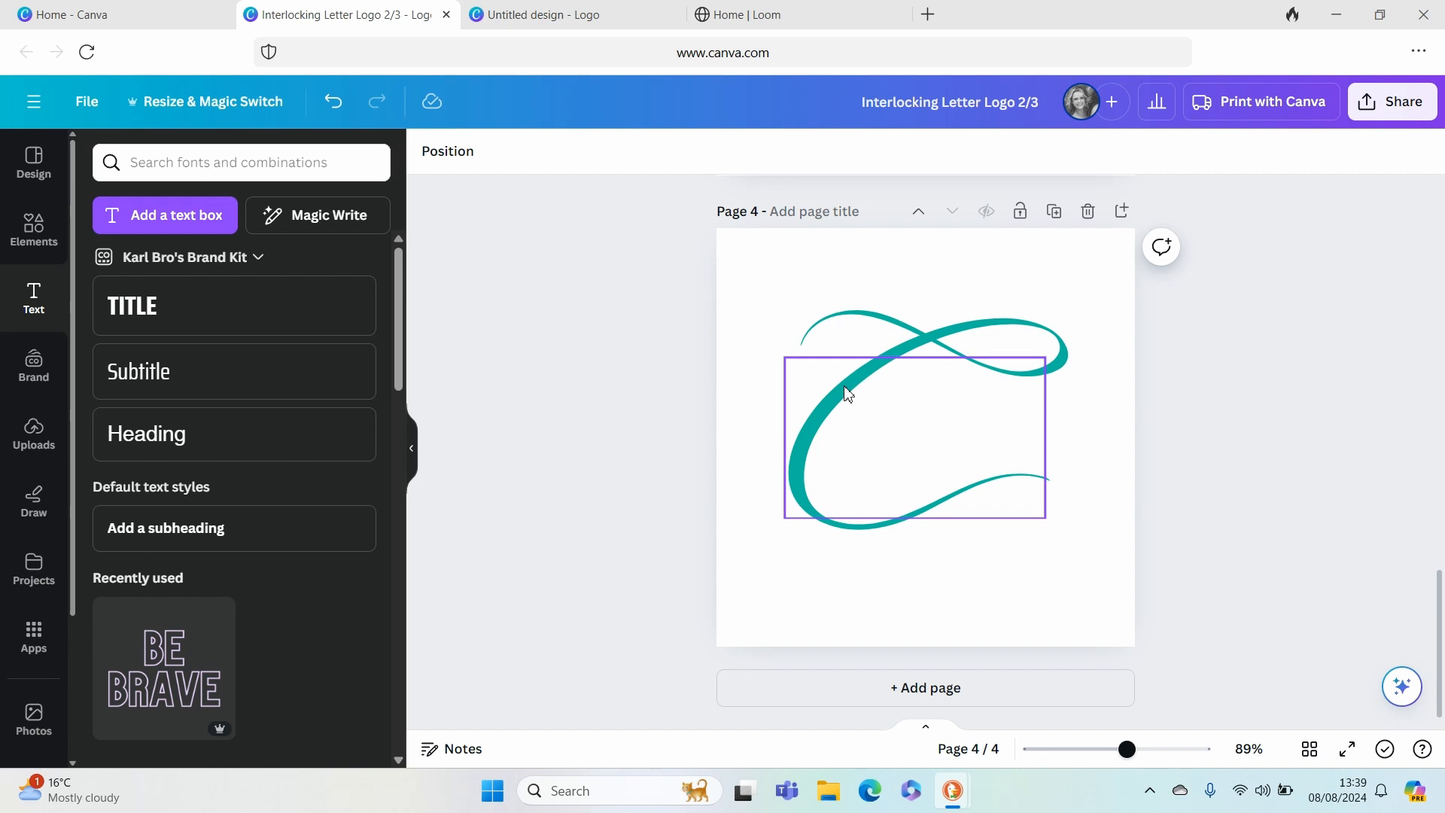
Send the teal script E on page 3 behind the dark serif E.
scroll(871, 420, "up", 5)
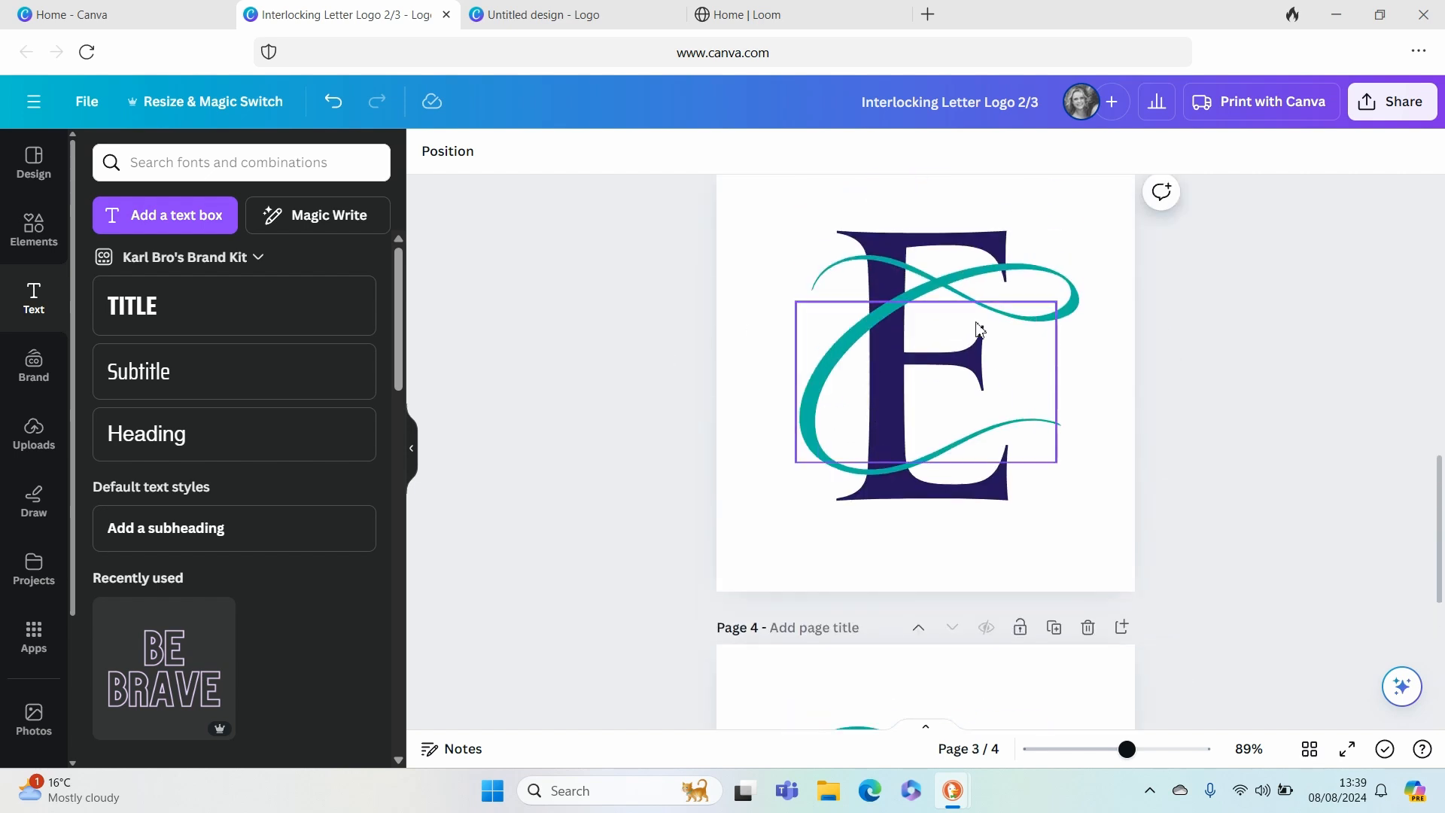
left_click(848, 345)
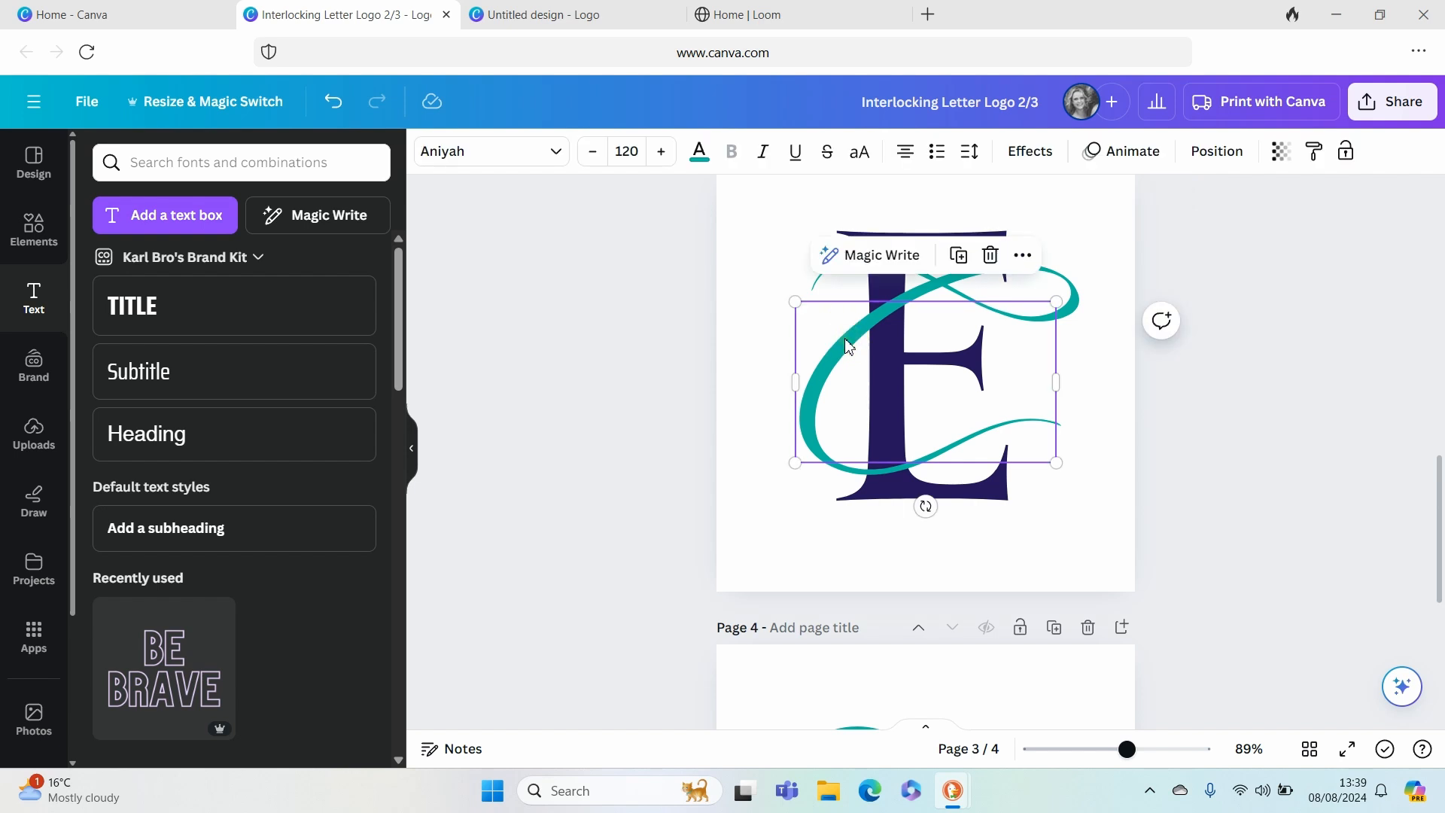
left_click(1213, 152)
left_click(308, 254)
left_click(584, 325)
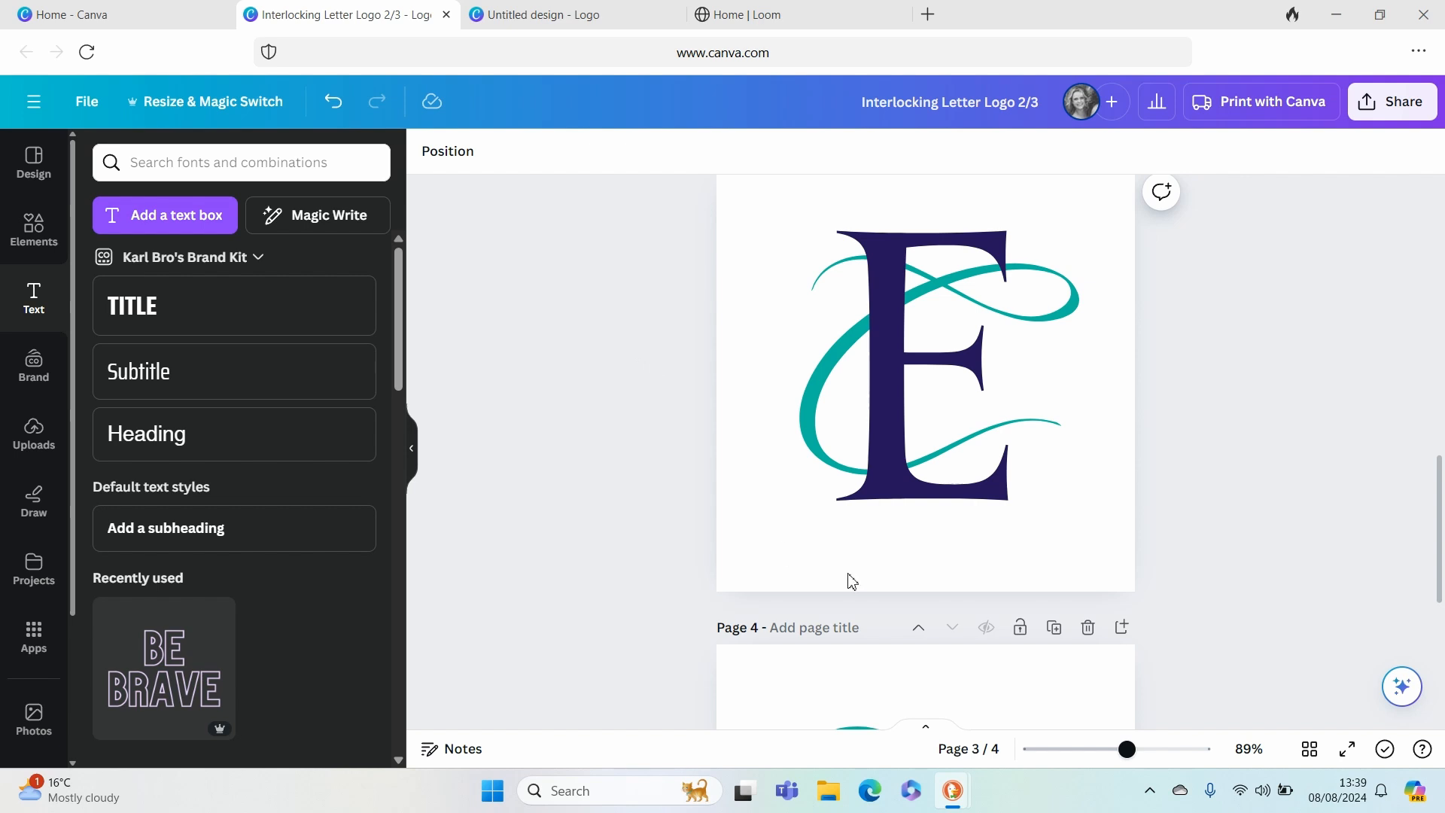
Upload the Interlocking Letter Logo 23 image from Downloads and add it to page 3.
left_click(39, 435)
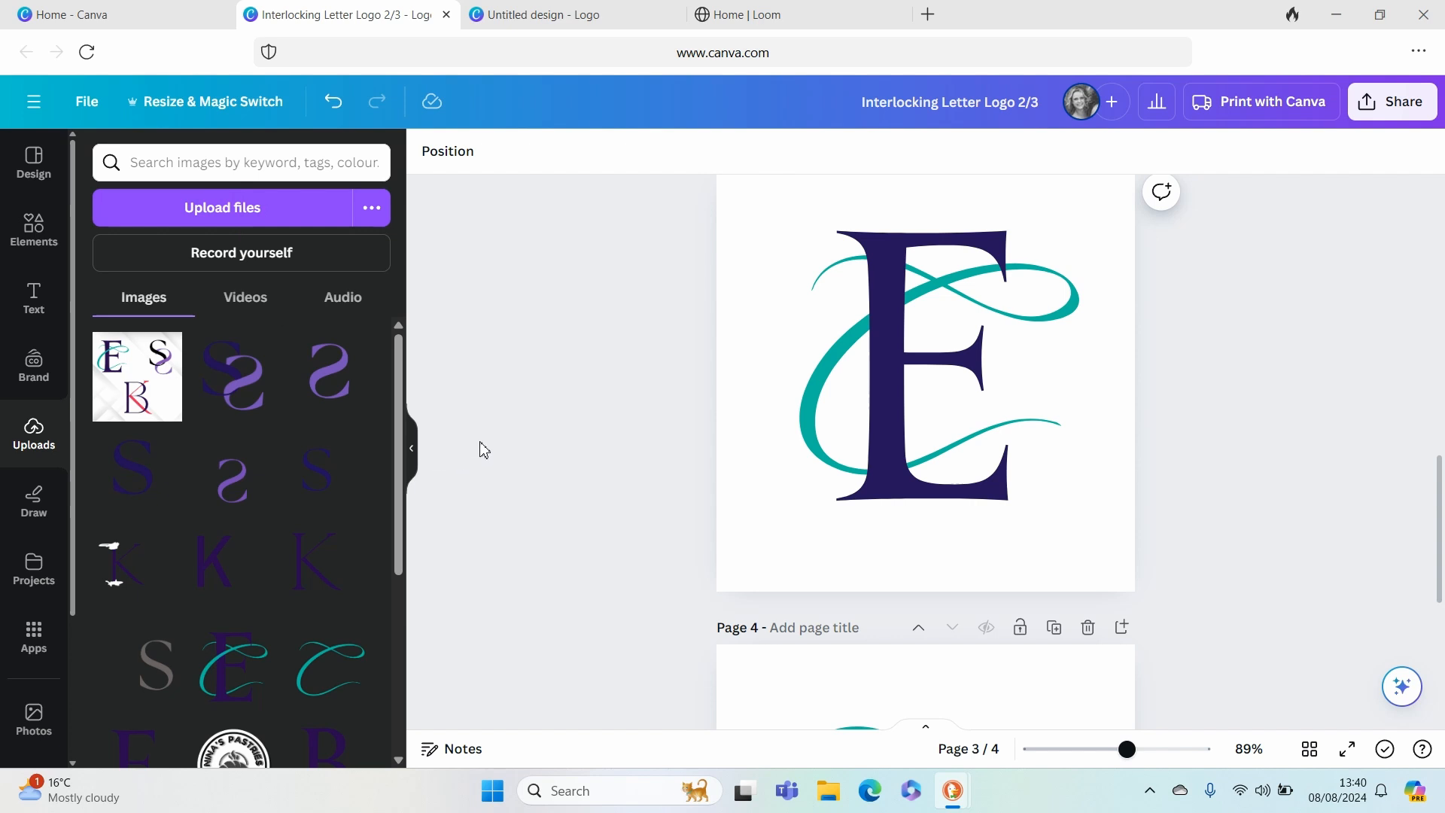
left_click(350, 436)
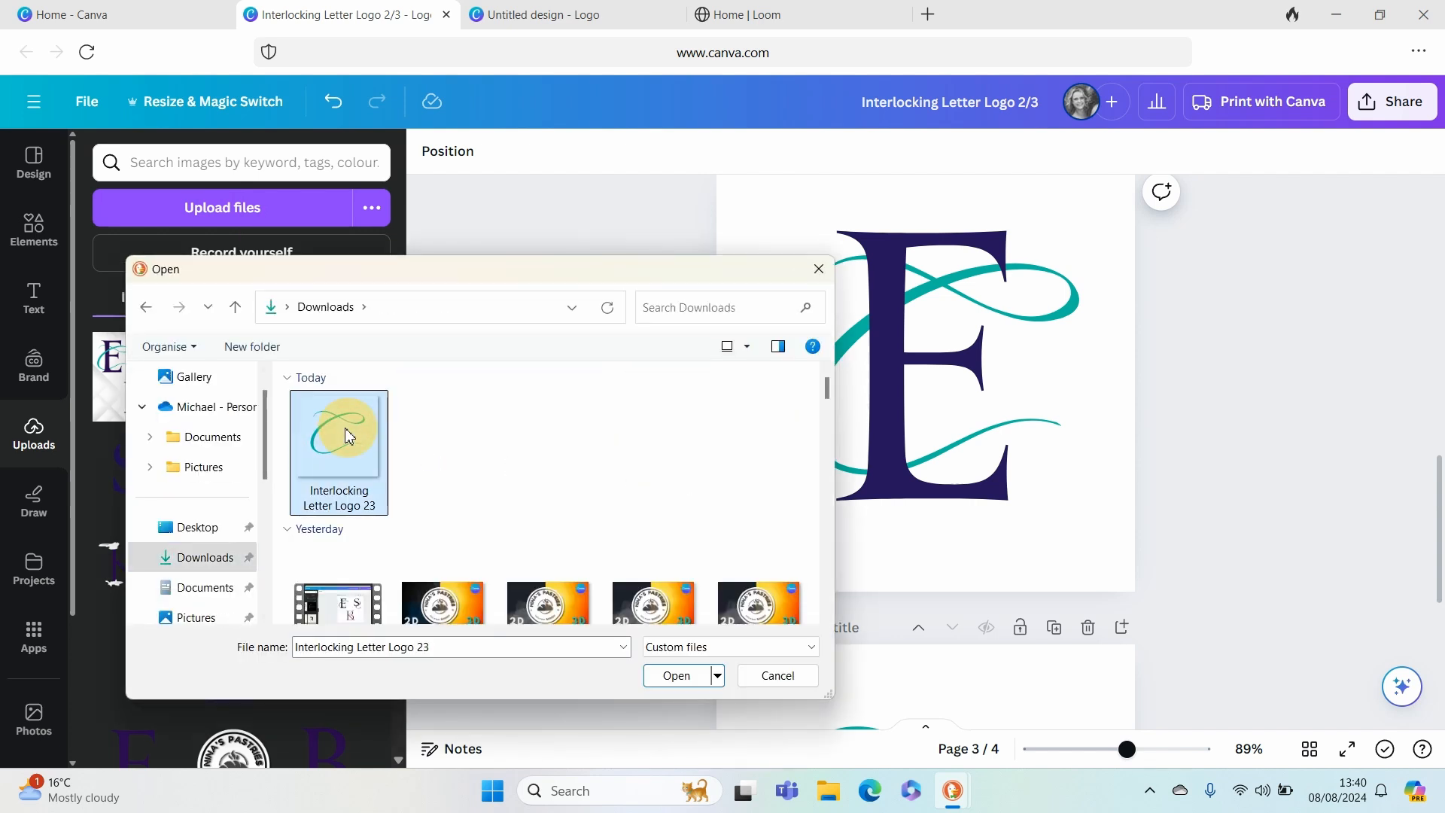
left_click(676, 675)
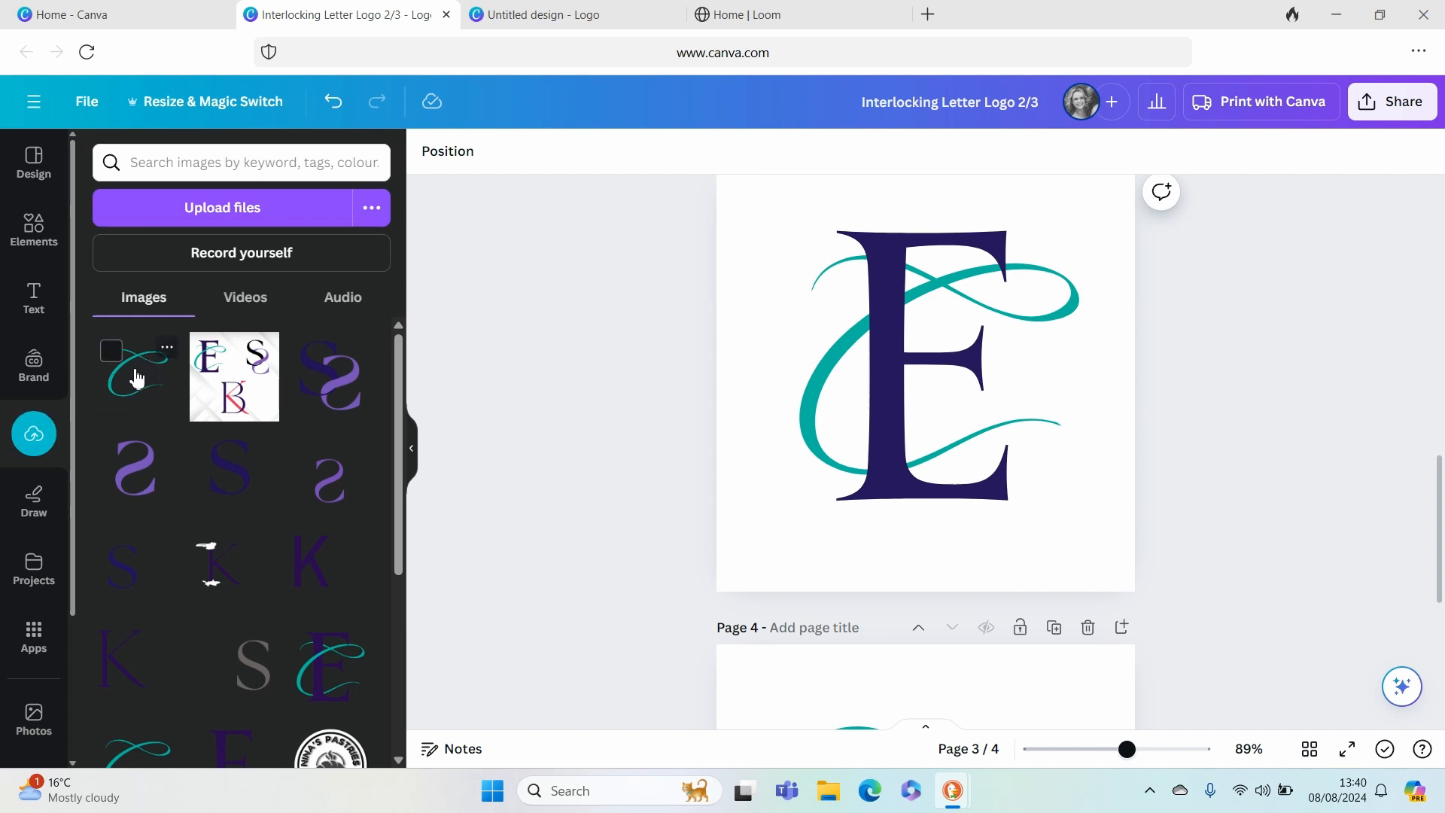
left_click(148, 384)
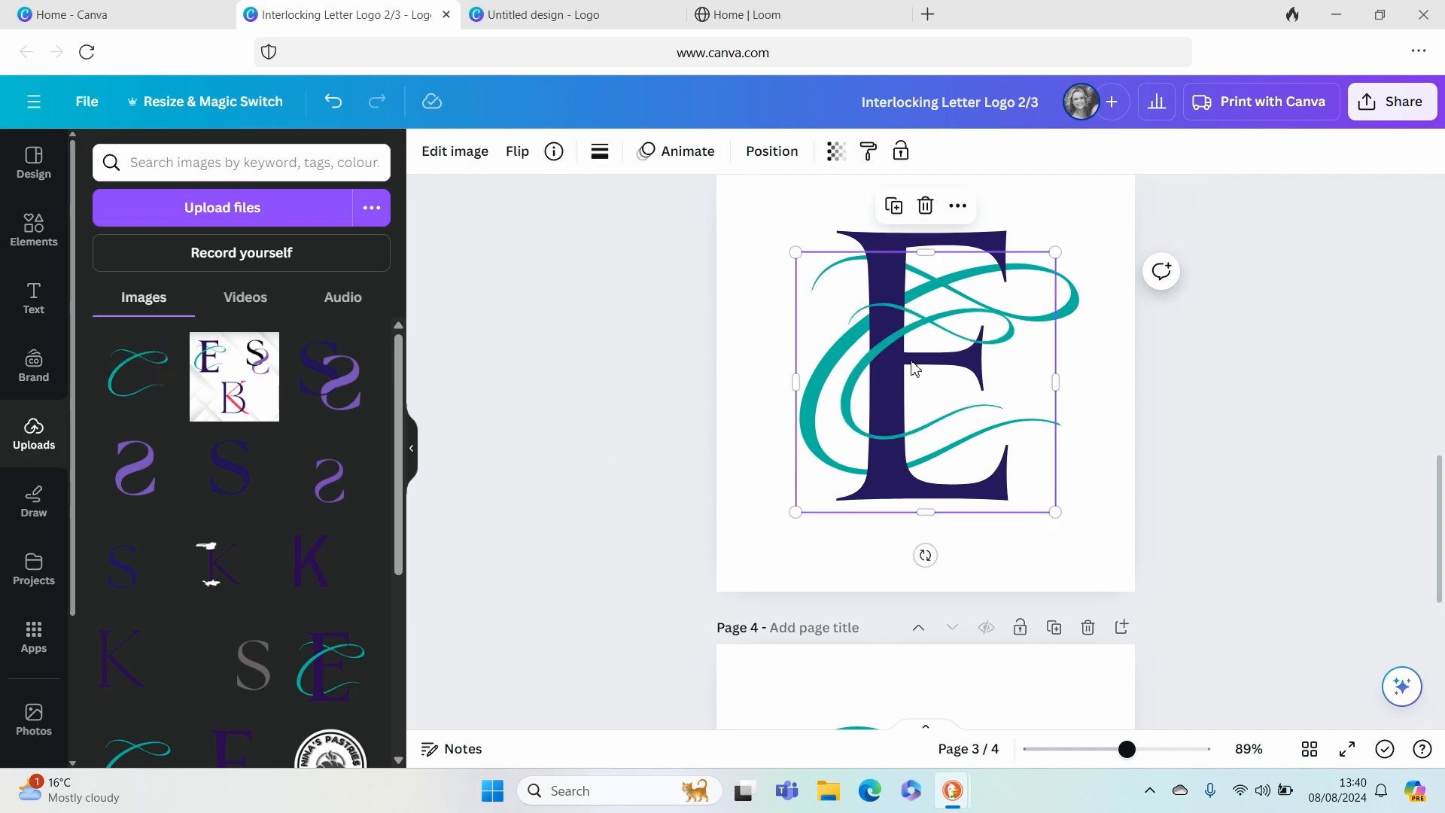
Crop the added image on all four sides close to the script E's outline.
left_click_drag(906, 392, 846, 367)
left_click_drag(738, 361, 775, 360)
left_click_drag(886, 235, 888, 272)
left_click_drag(996, 384, 963, 384)
left_click_drag(868, 494, 868, 429)
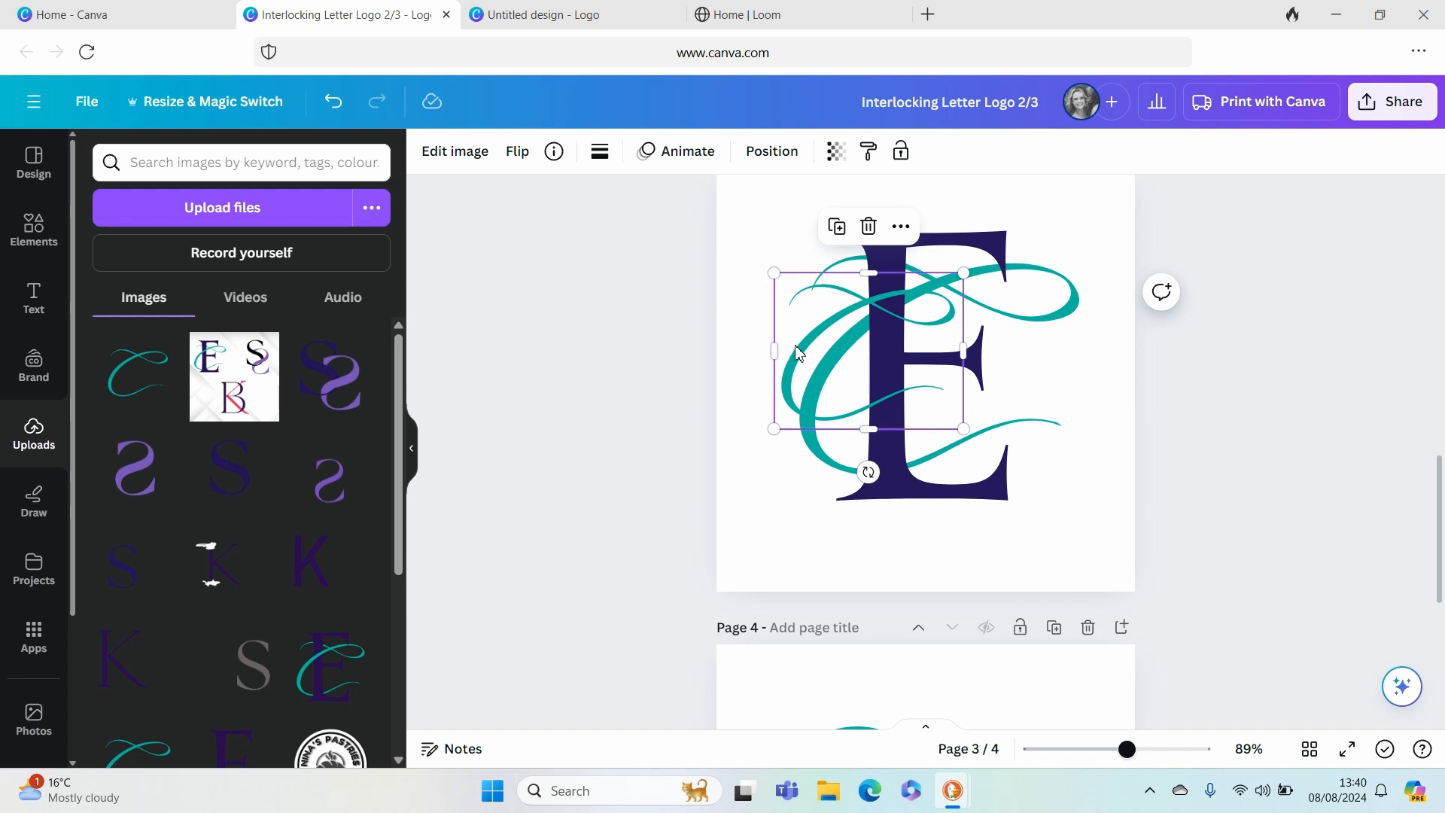
Move and enlarge the cropped script image until it covers the original script E on page 3.
left_click_drag(800, 325, 815, 378)
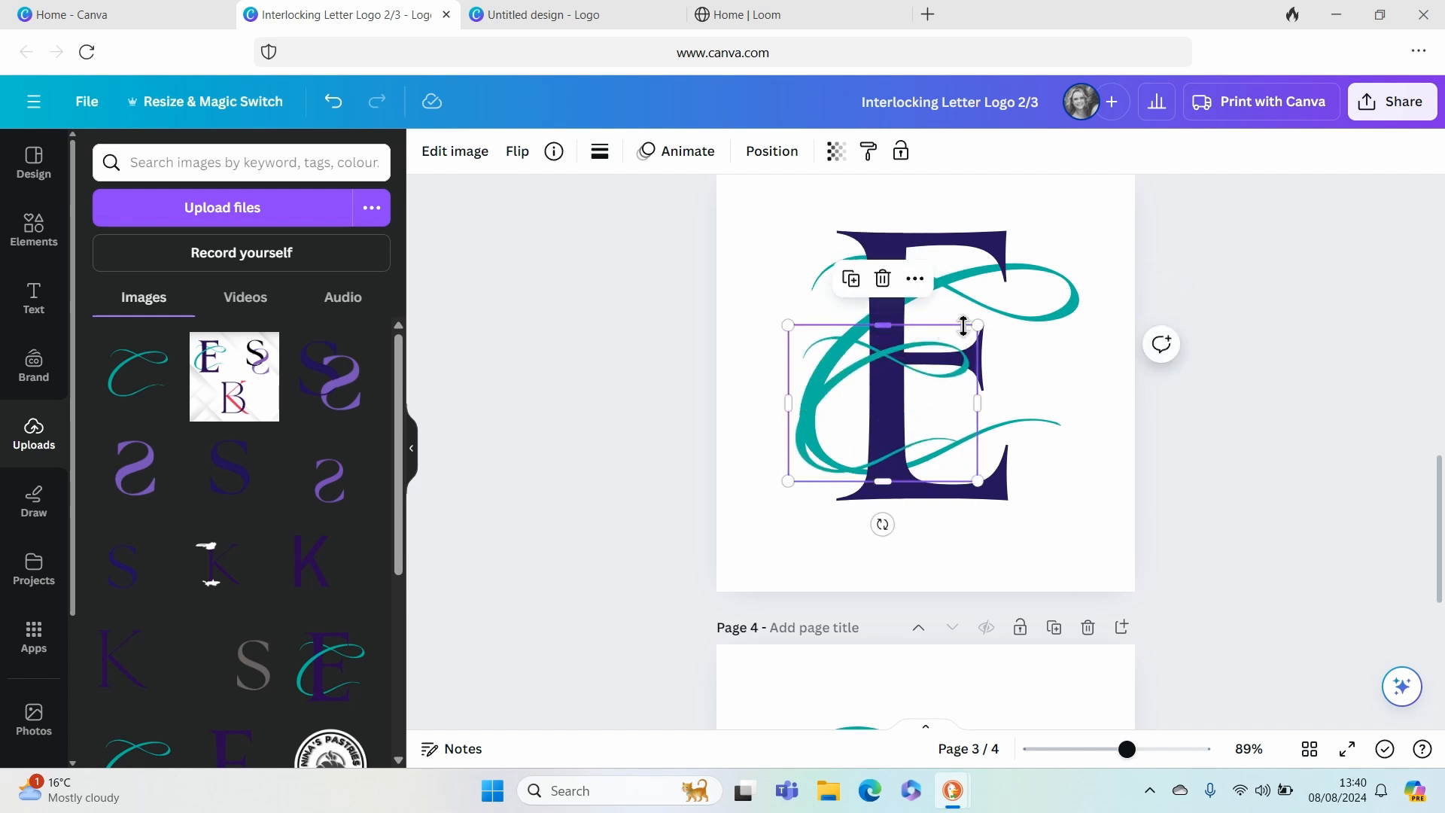
left_click_drag(978, 325, 1096, 259)
left_click_drag(1028, 348, 1032, 349)
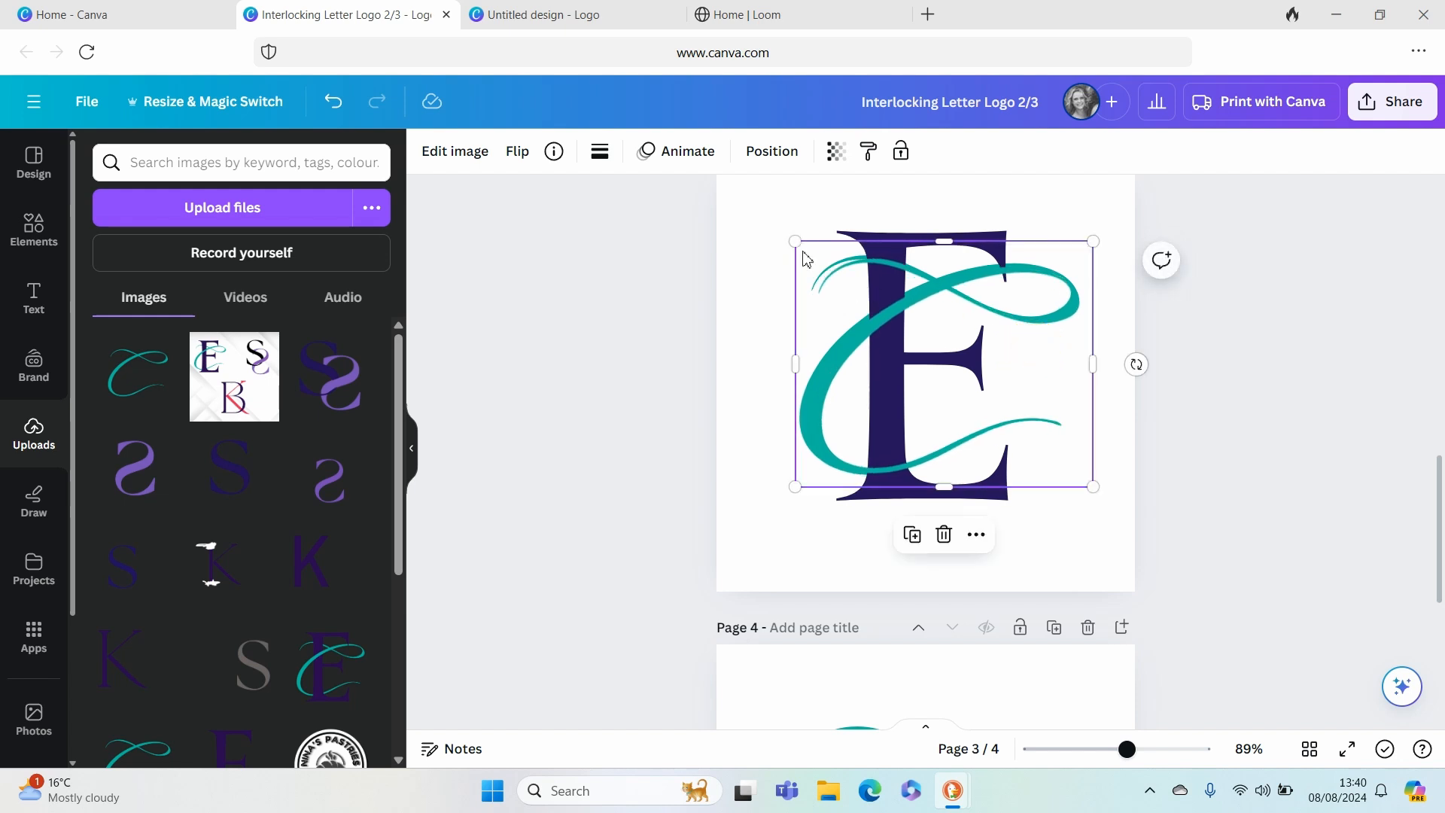
left_click_drag(794, 239, 789, 238)
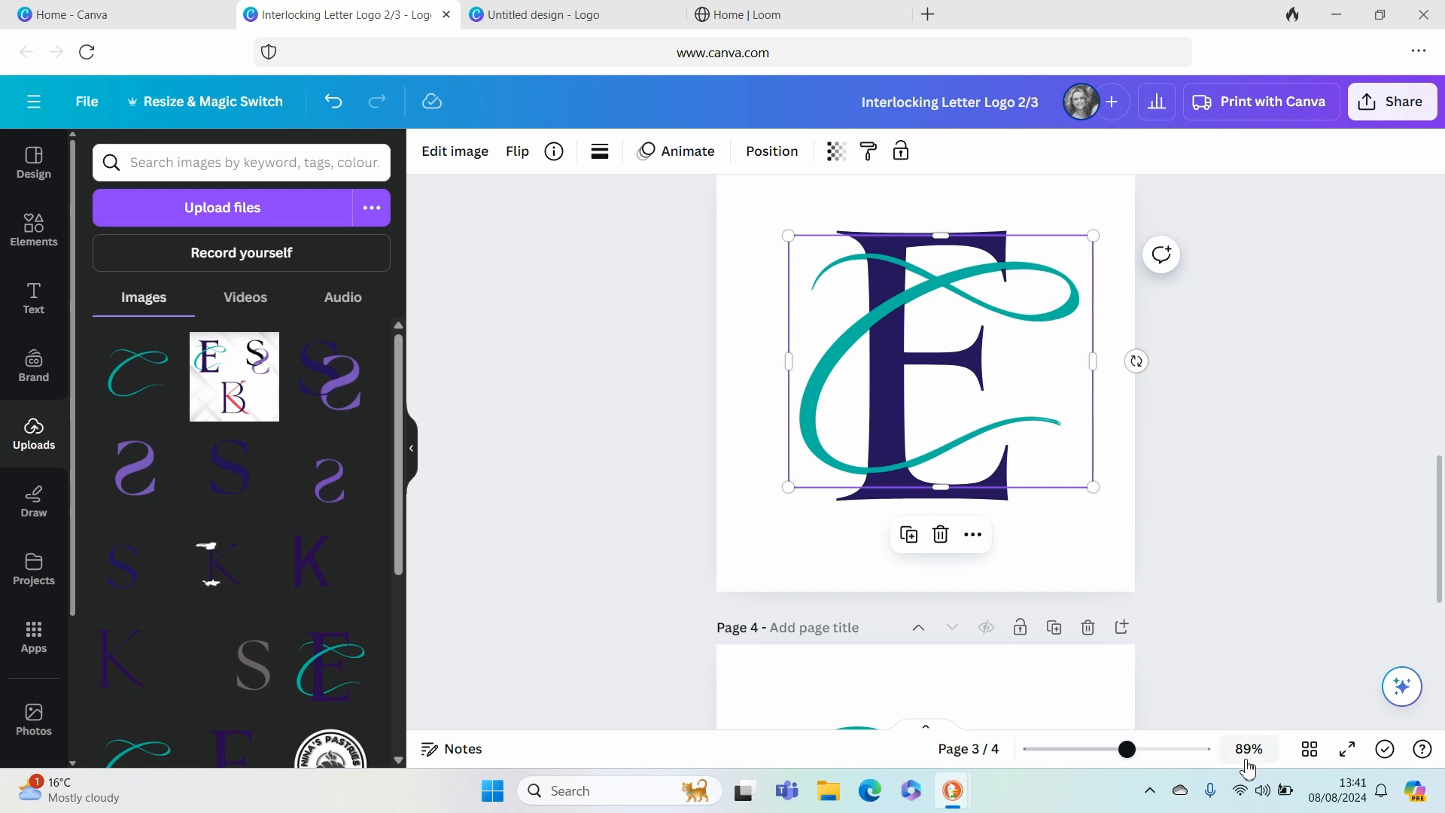
Fine-tune the script image's size at high zoom so its strokes line up exactly with the script E underneath.
left_click_drag(1121, 751, 1157, 749)
left_click_drag(1263, 570, 1261, 571)
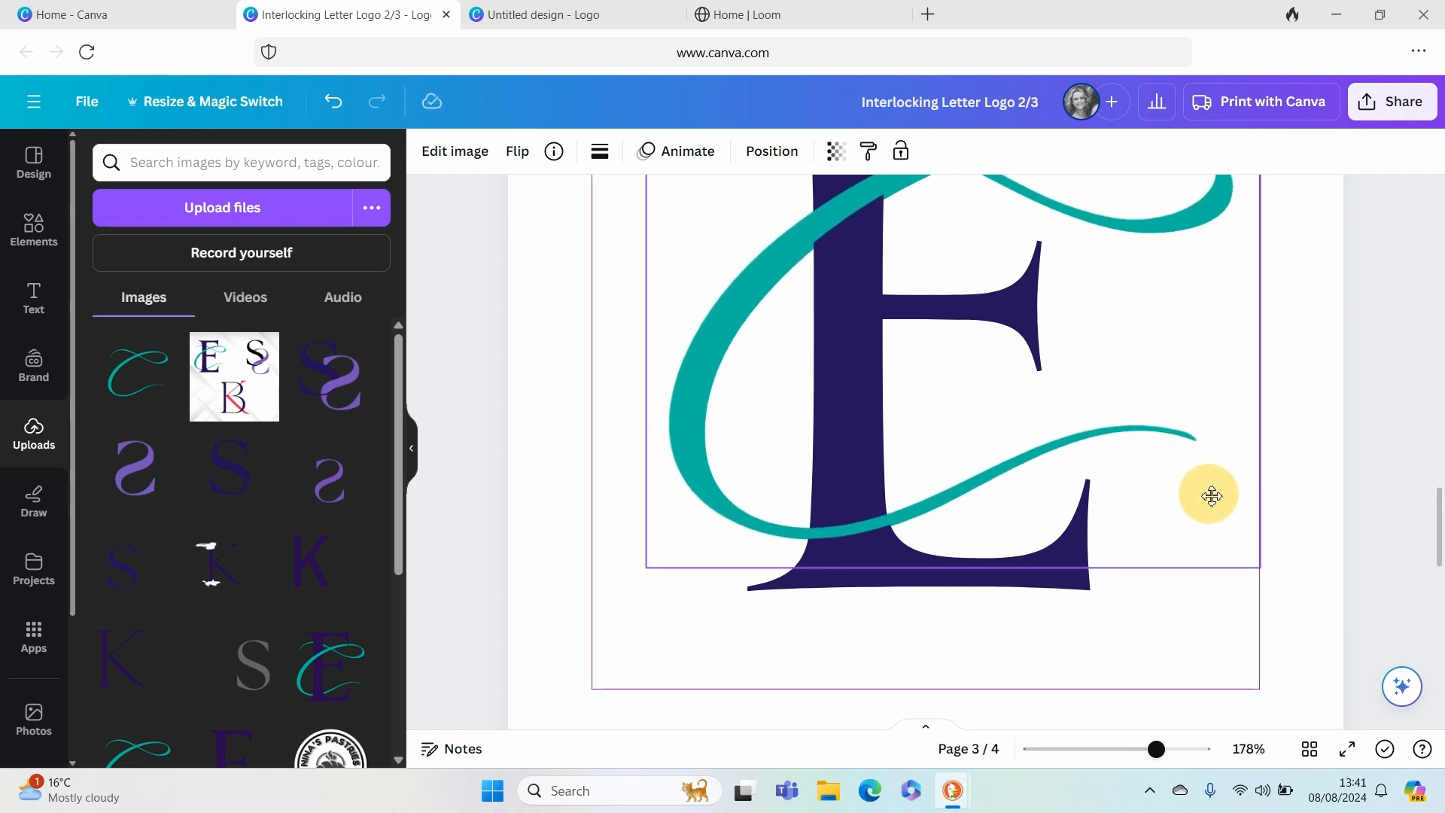
left_click_drag(1211, 496, 1145, 604)
scroll(1145, 603, "up", 1)
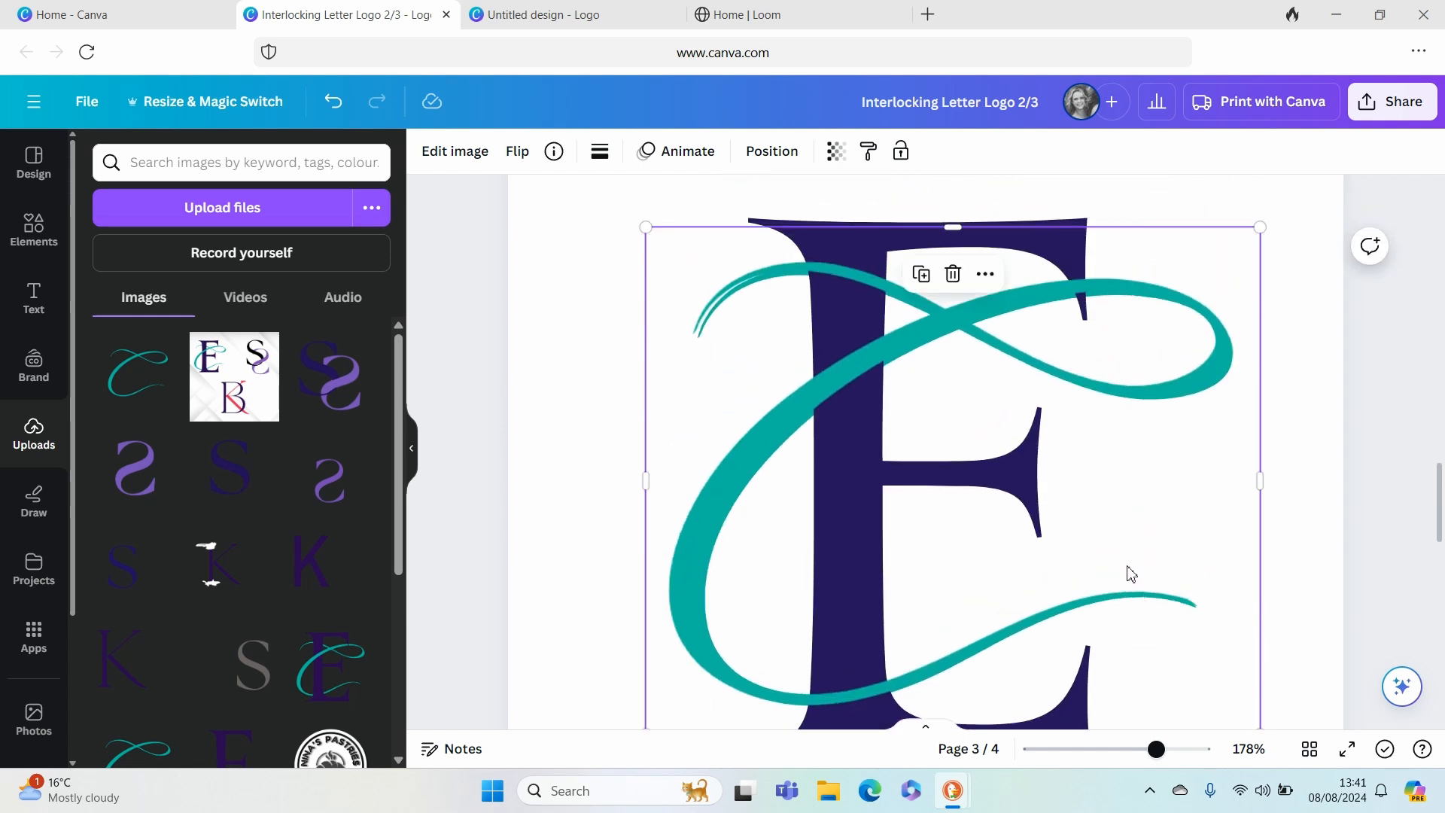
mouse_move(647, 230)
left_mouse_down()
mouse_move(678, 241)
mouse_move(659, 228)
left_mouse_up()
scroll(596, 329, "down", 1)
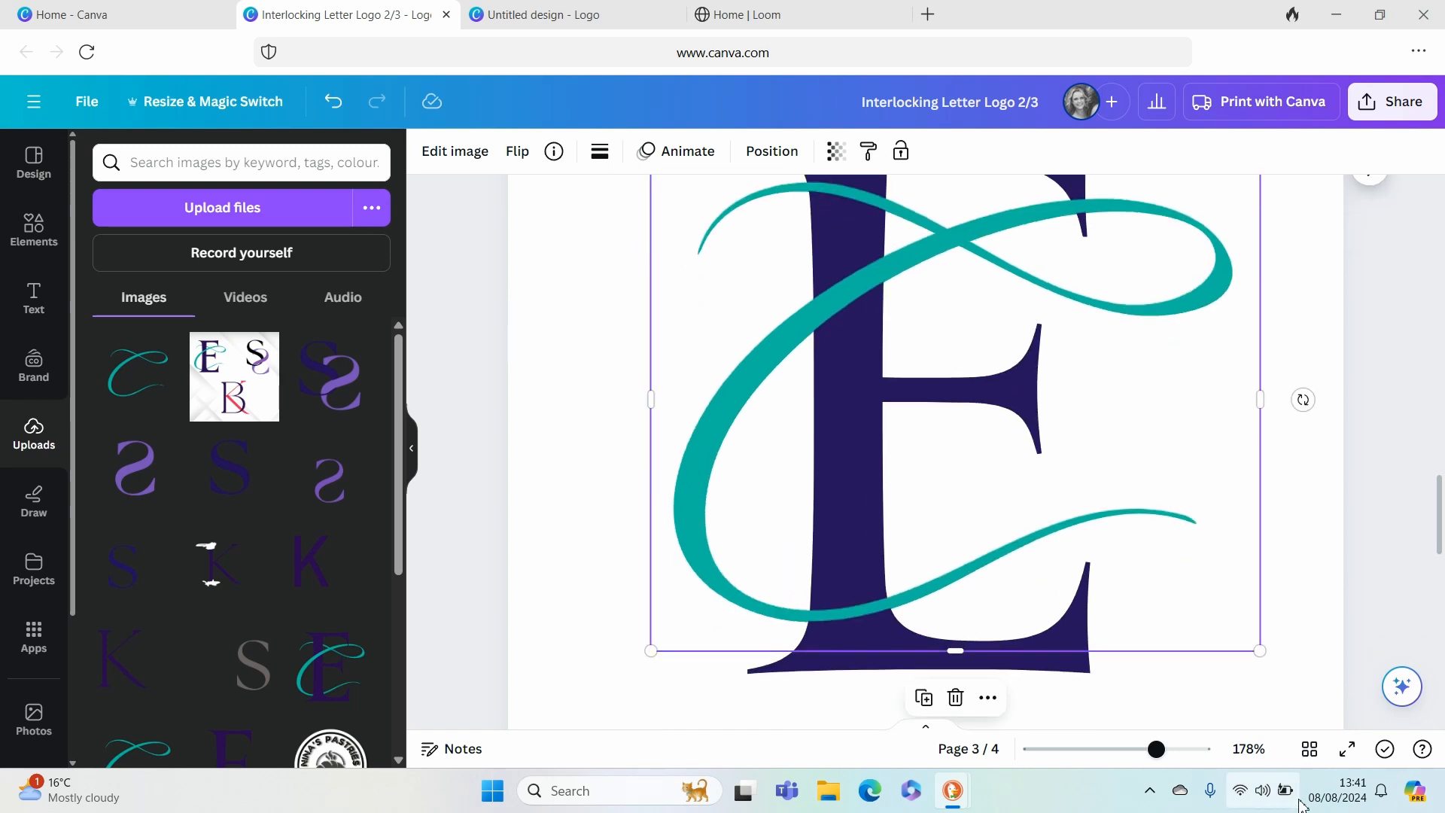
left_click_drag(1157, 749, 1129, 749)
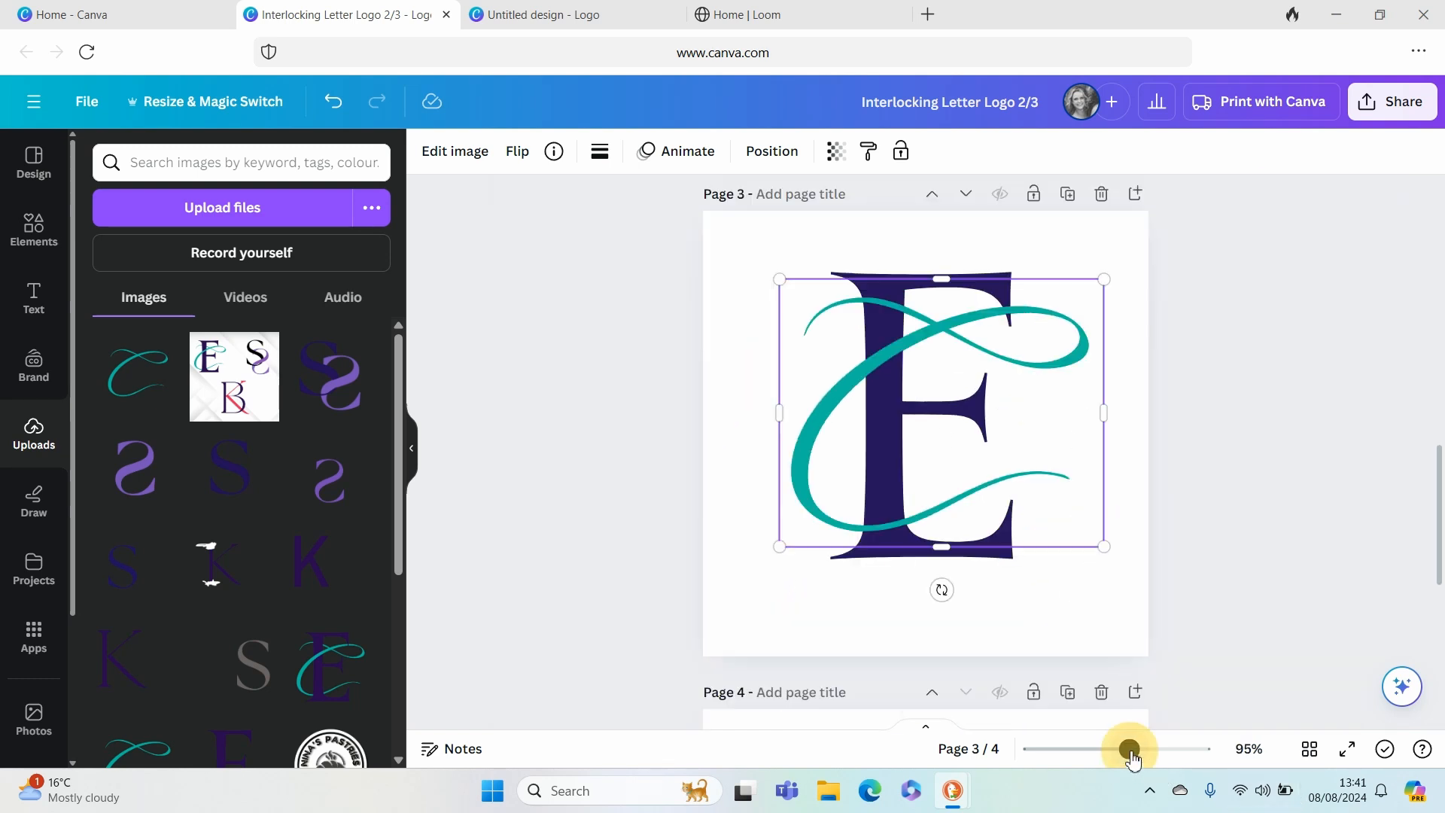
left_click(1178, 397)
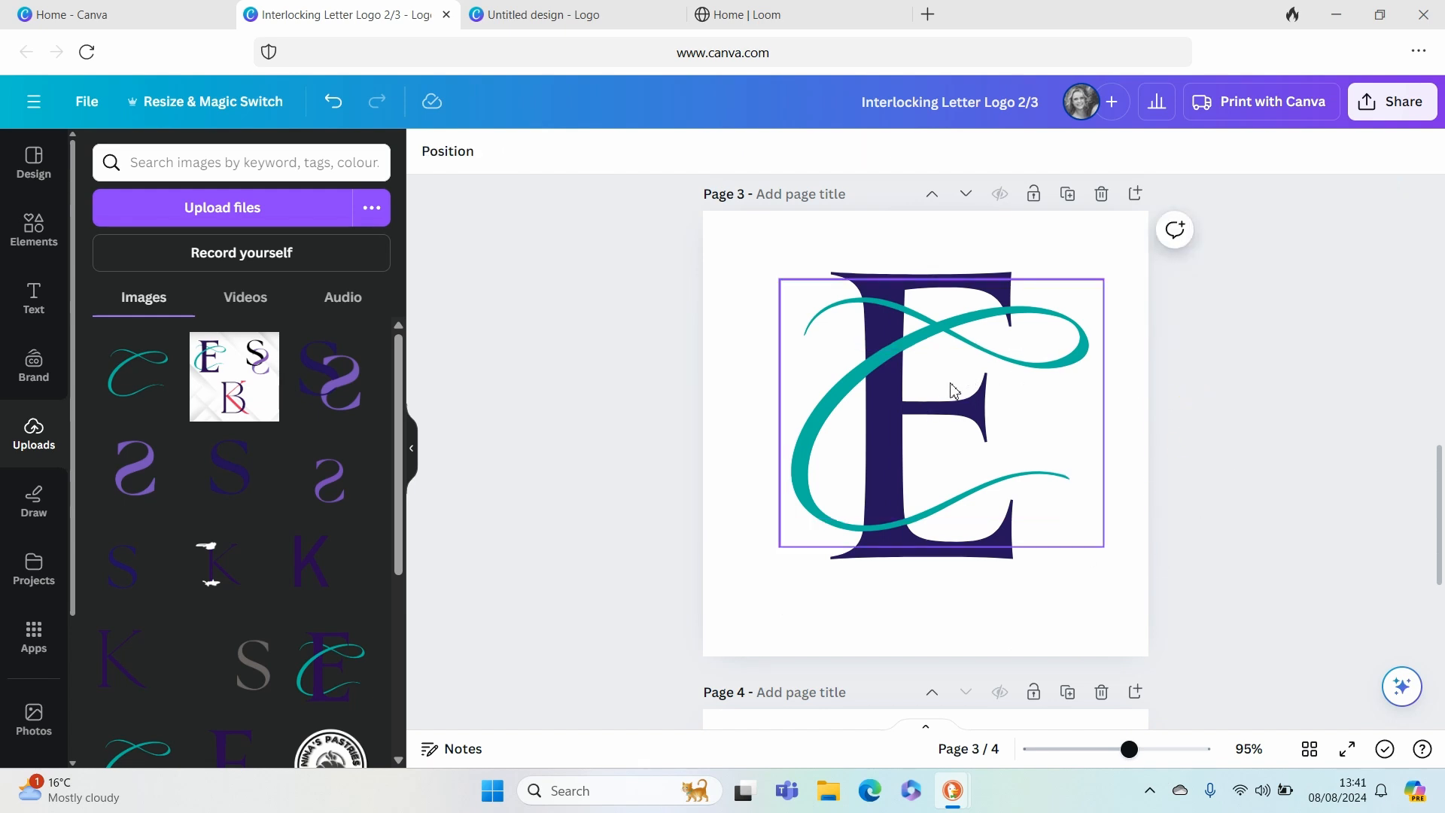
Move the script image away from the original script E, and undo the move.
left_click_drag(874, 419, 1074, 403)
key("ctrl+z")
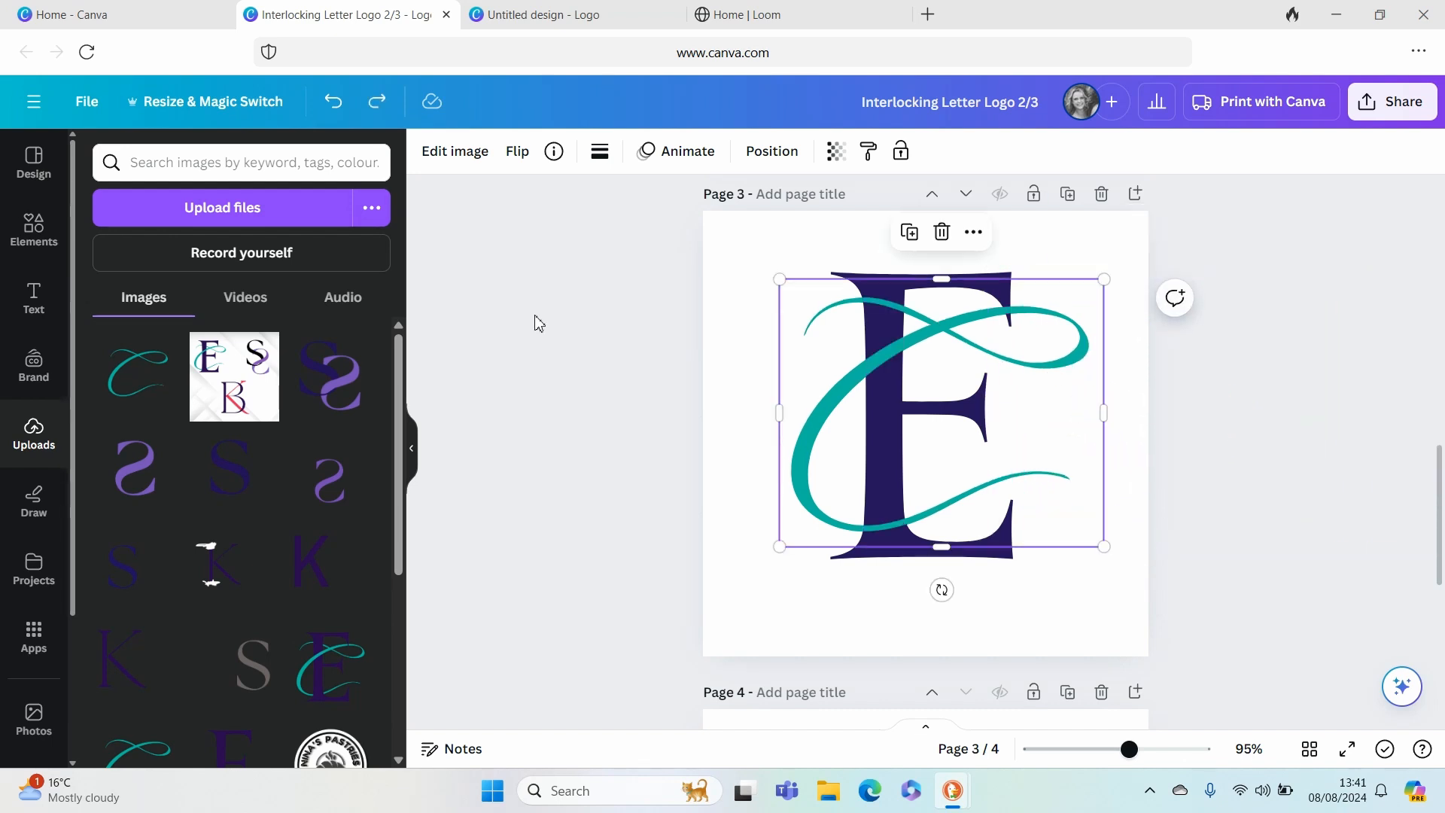
left_click(635, 309)
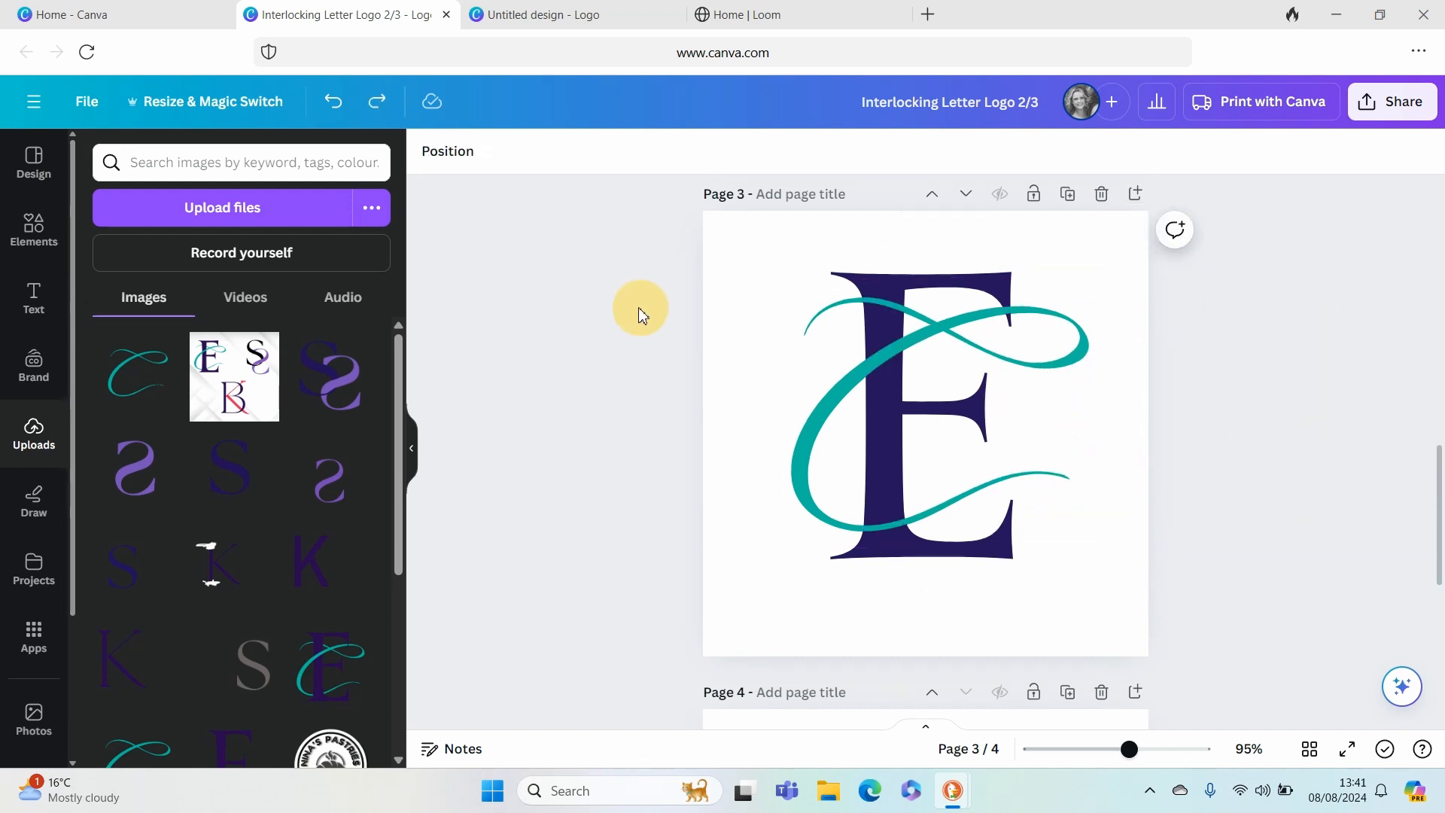
Crop the script image's upper and lower edges so only its middle stroke passes in front of the serif E.
left_click(881, 346)
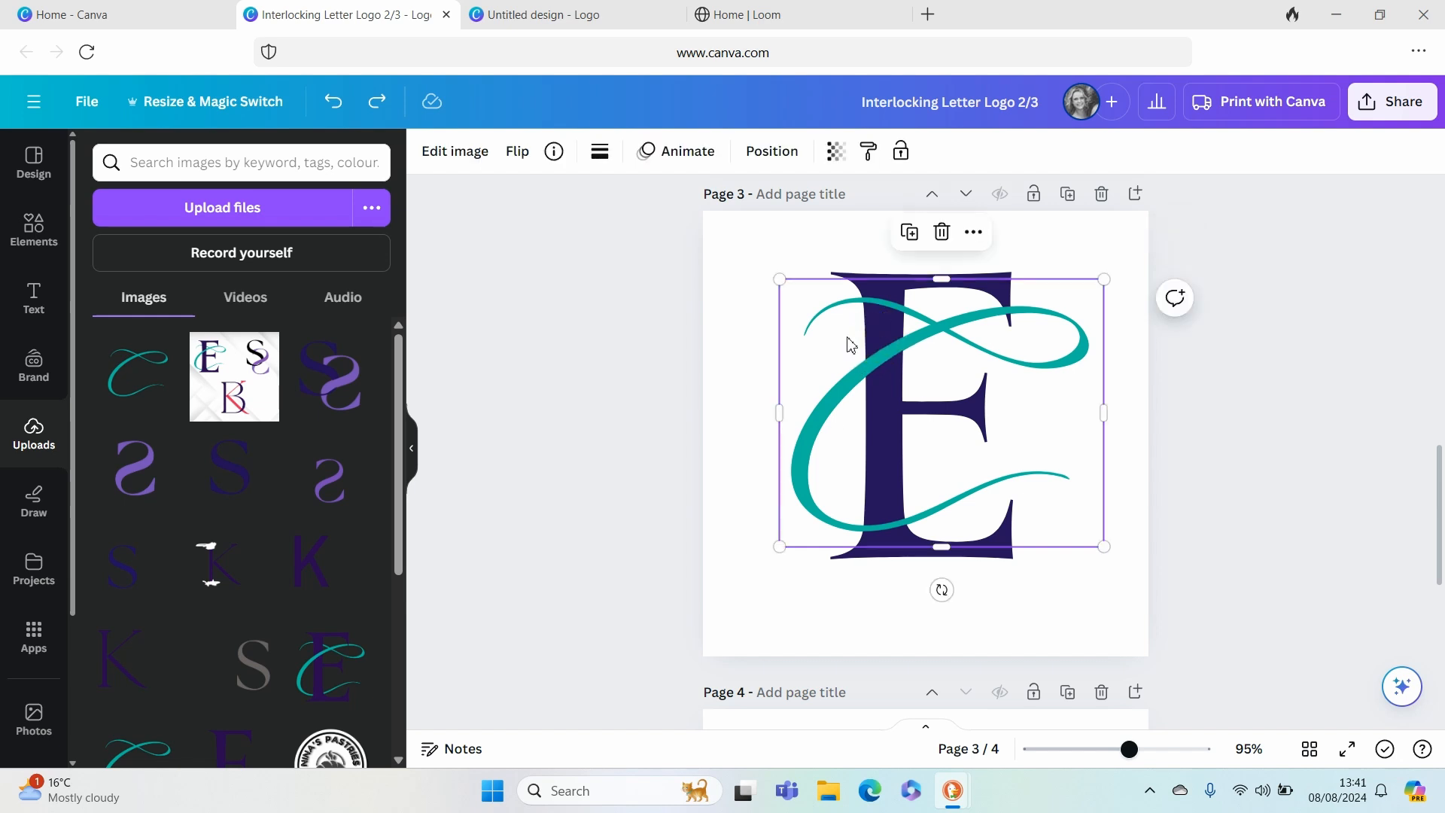
left_click_drag(947, 283, 946, 340)
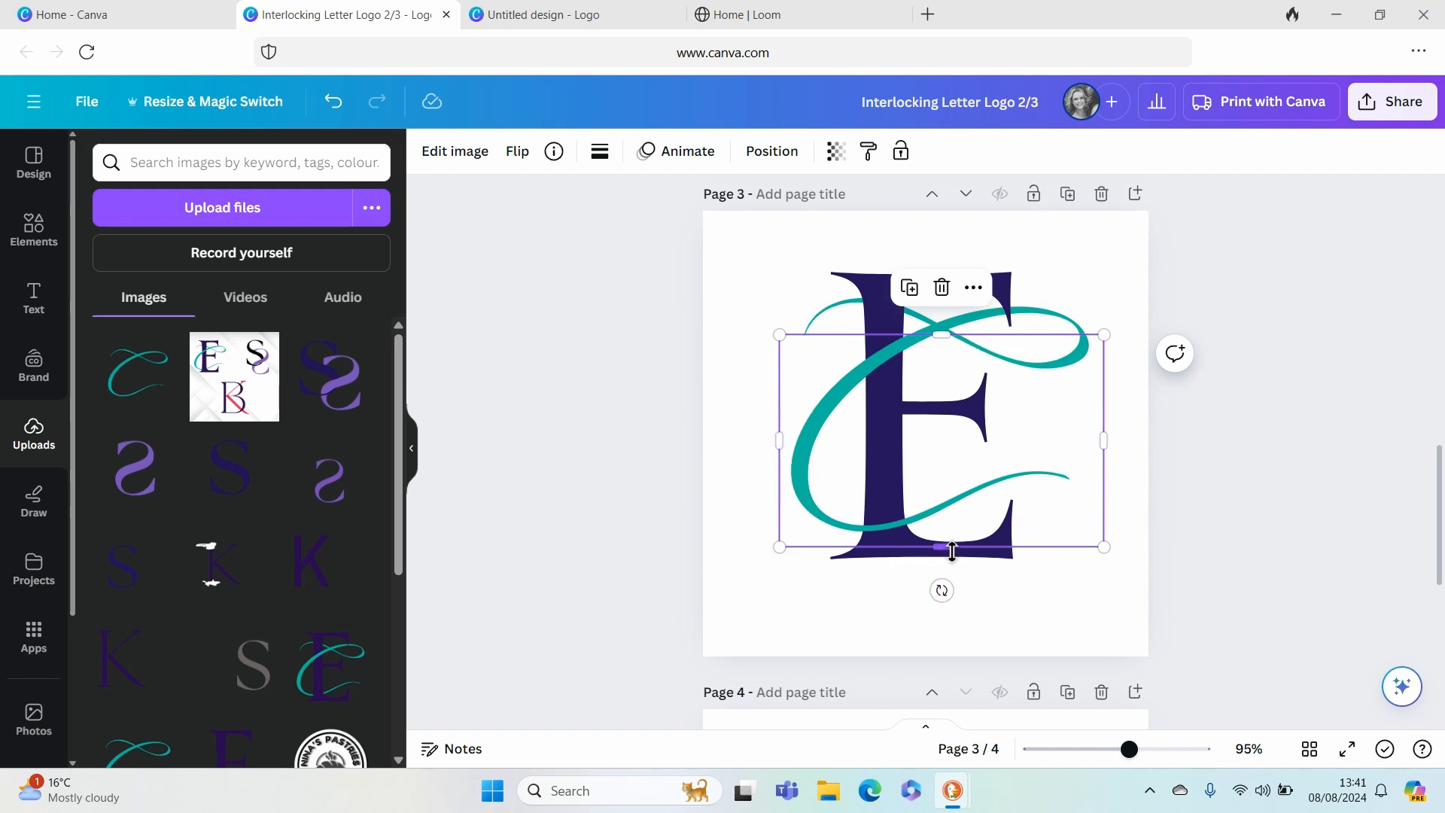
left_click_drag(954, 552, 959, 468)
left_click(1109, 526)
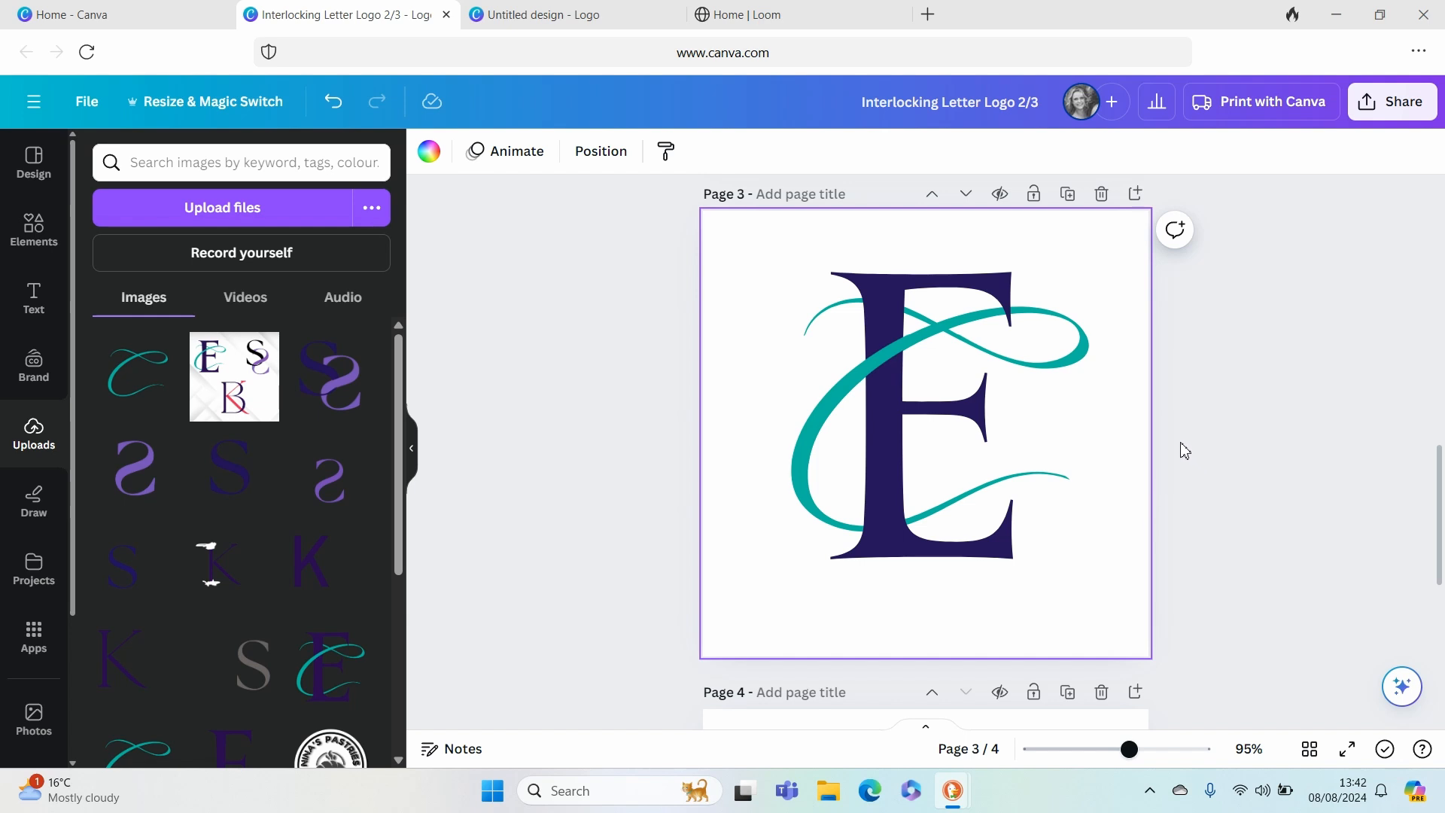
Download only page 3 as a PNG at size 1.625 with a transparent background.
left_click(1397, 106)
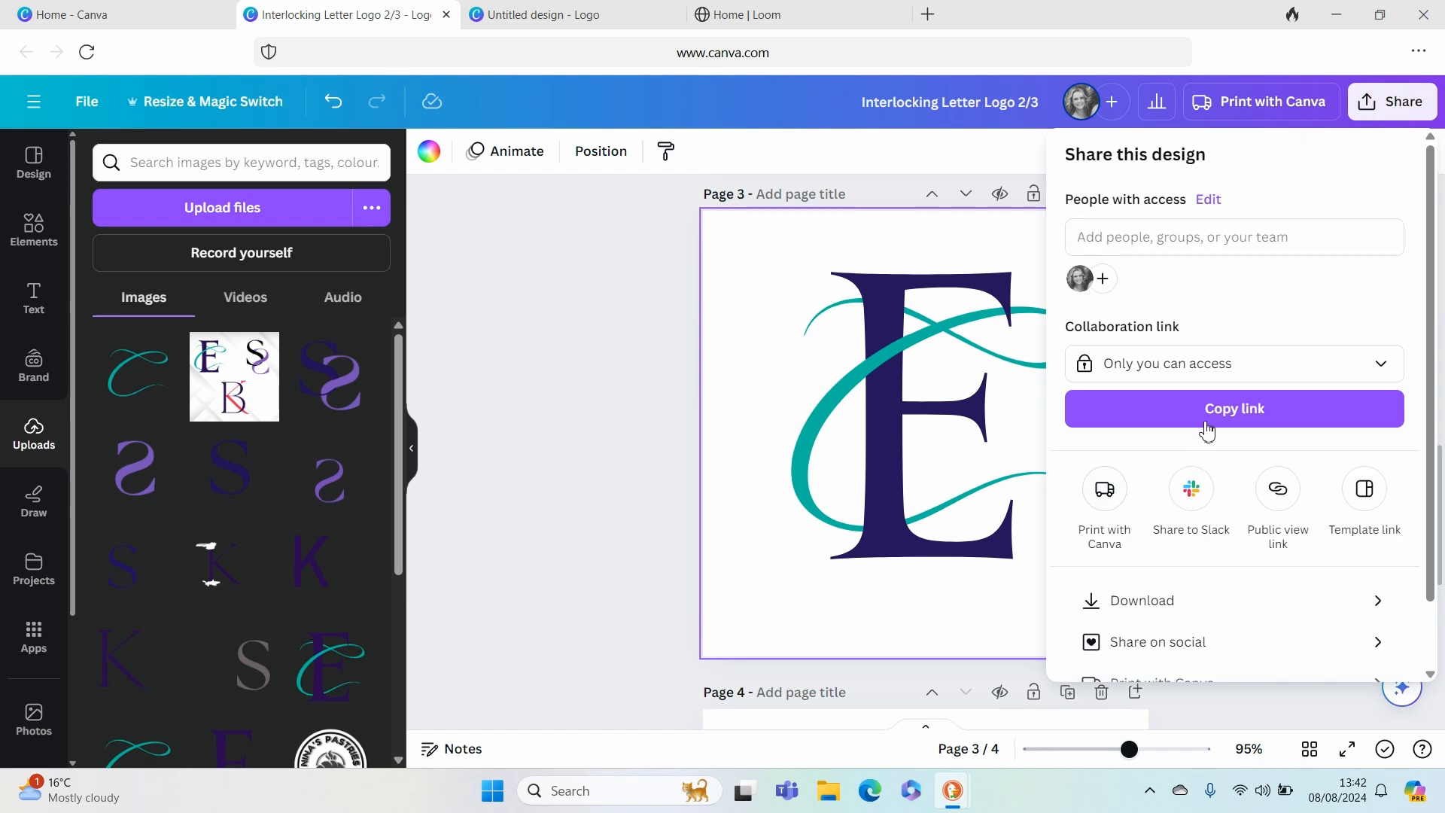
left_click(1169, 616)
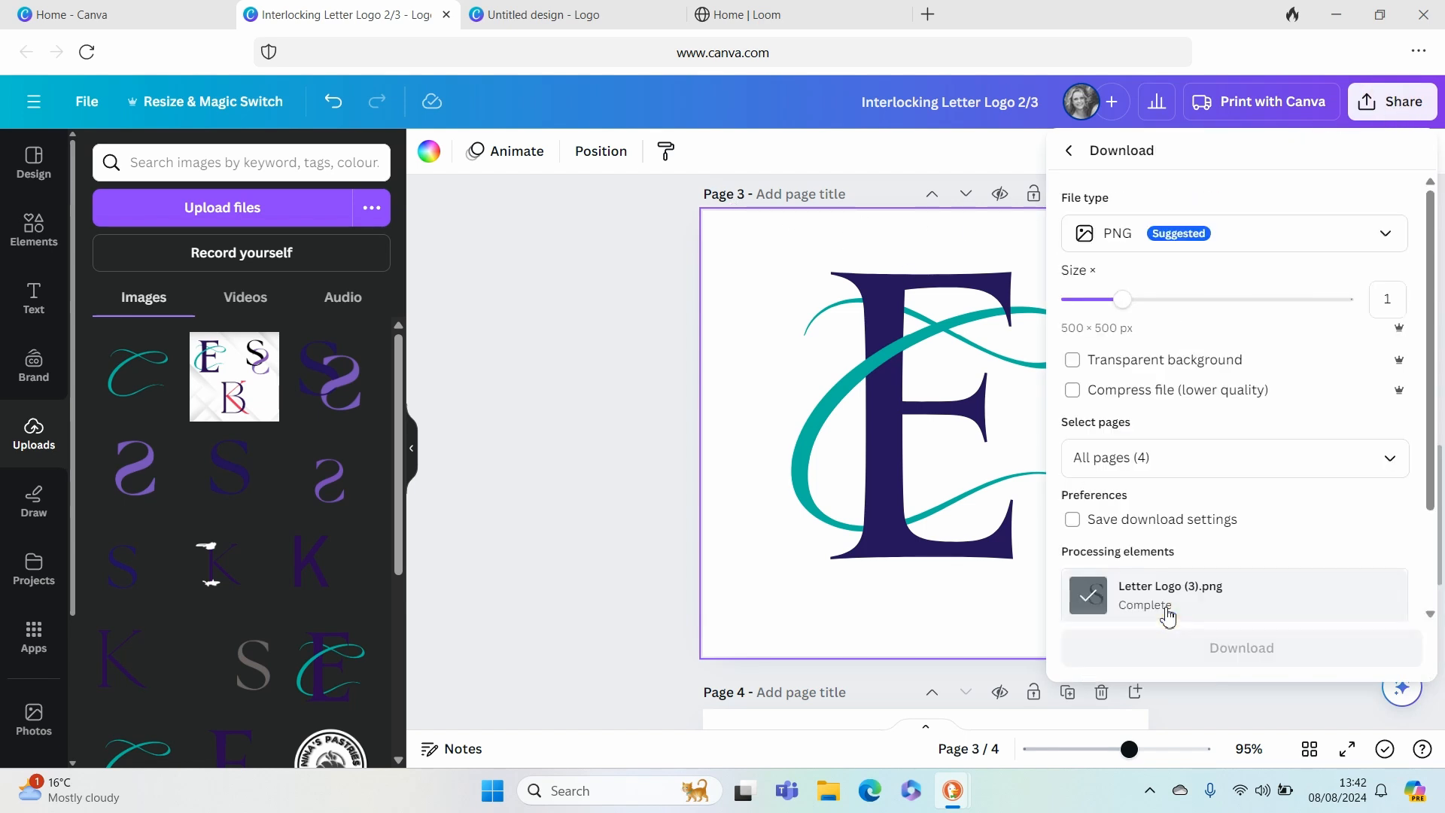
left_click(1188, 300)
left_click(1073, 360)
left_click(1200, 473)
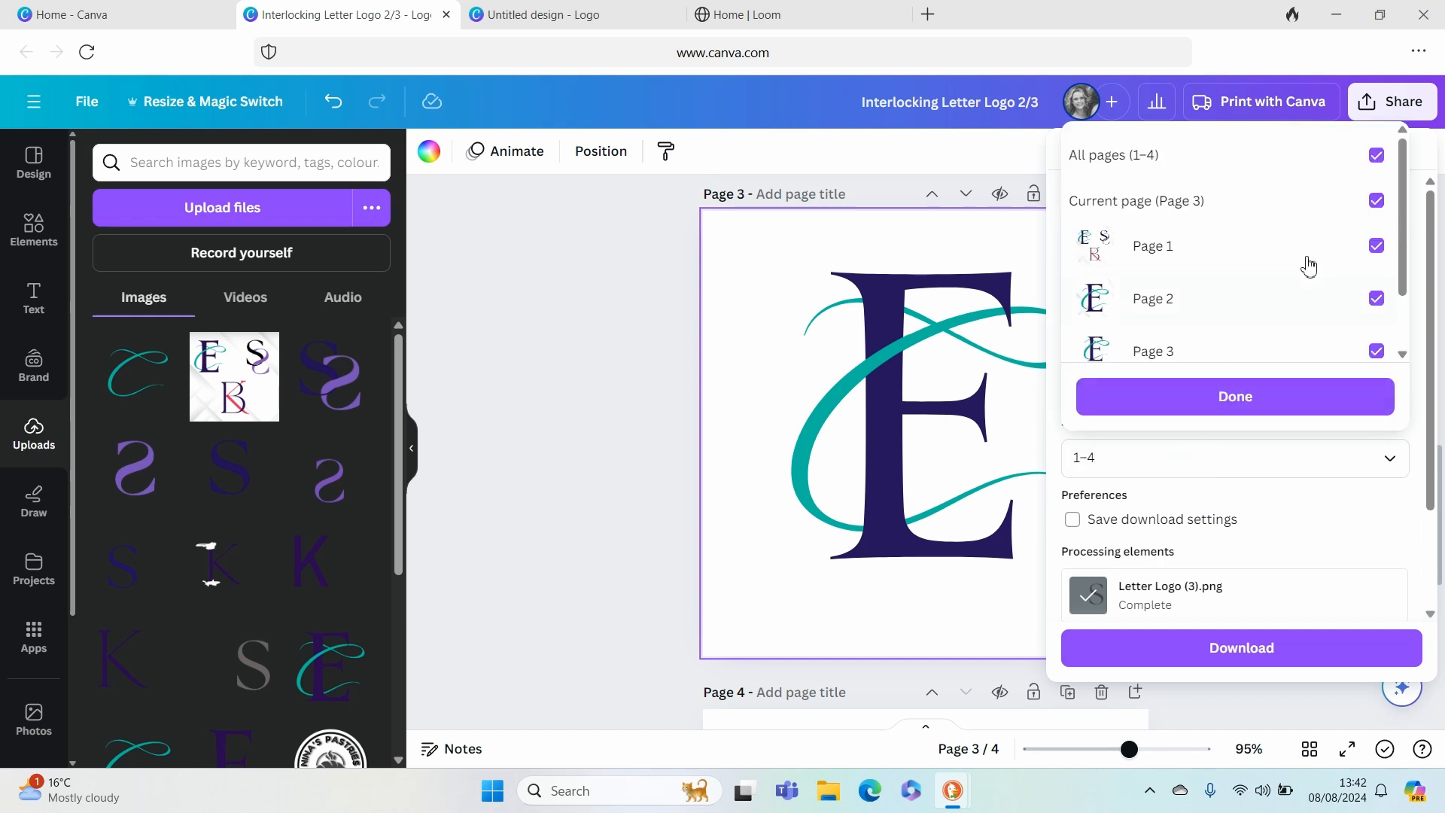
left_click(1377, 155)
left_click(1380, 215)
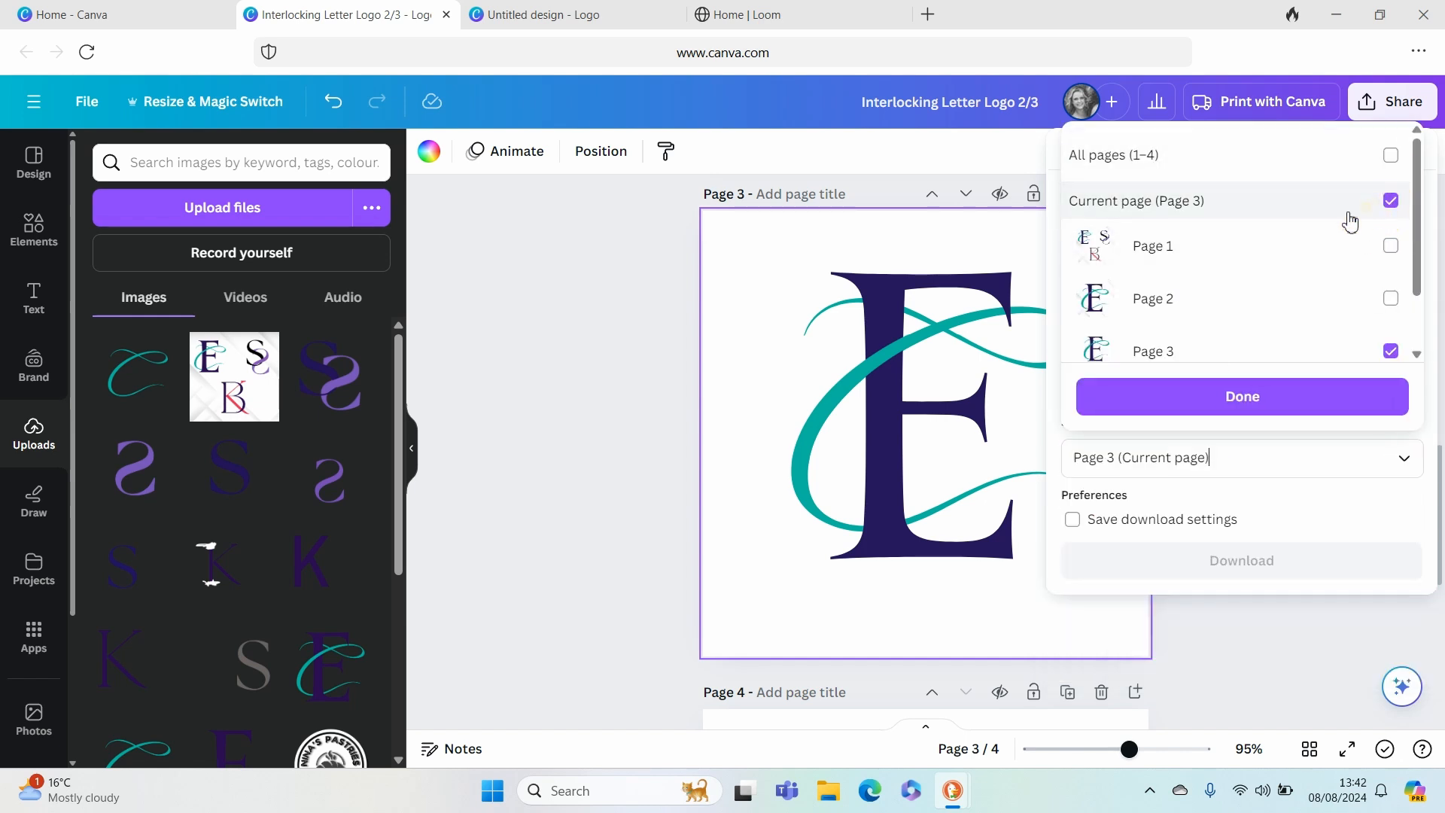
left_click(1197, 403)
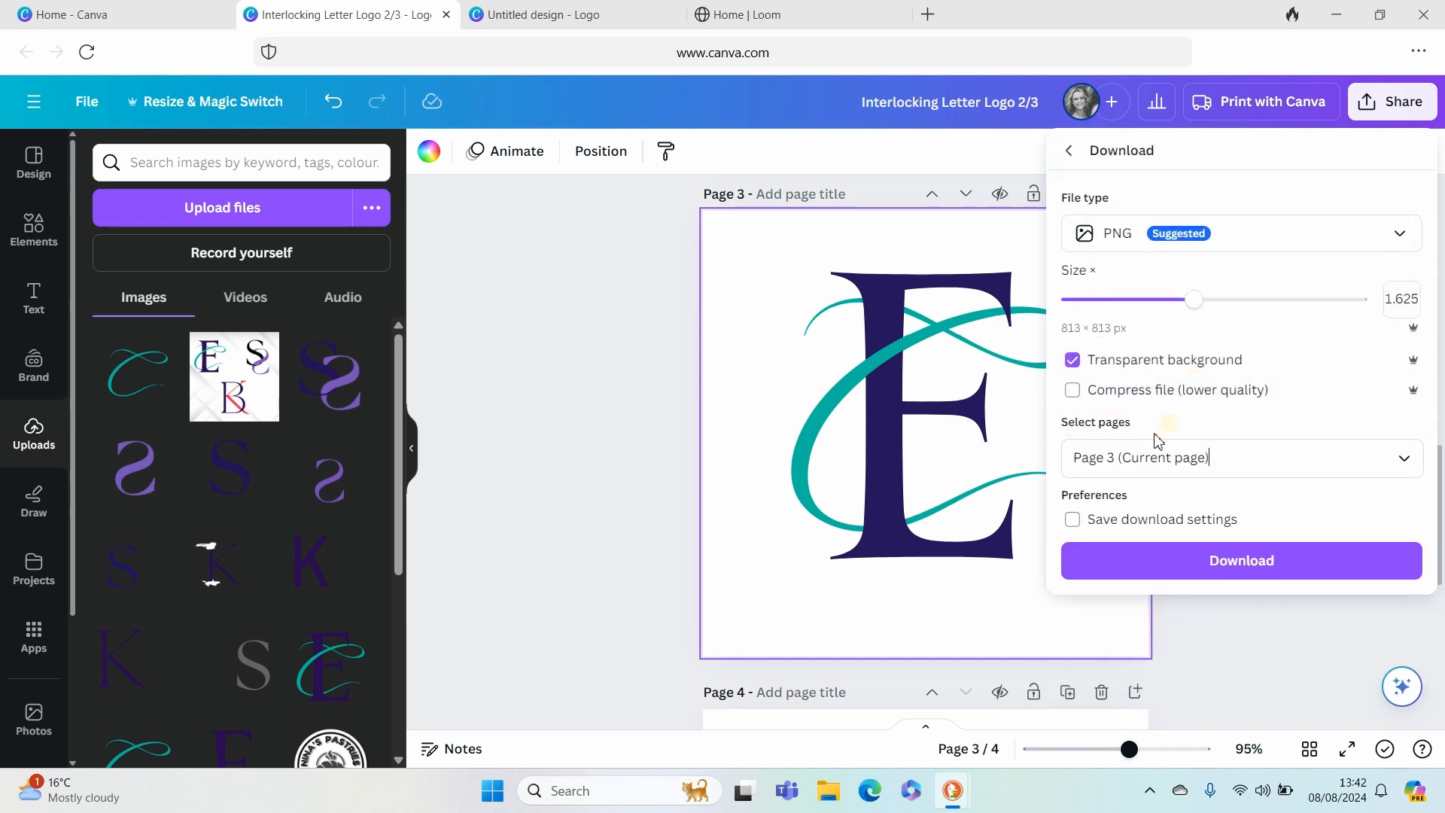
left_click(1213, 563)
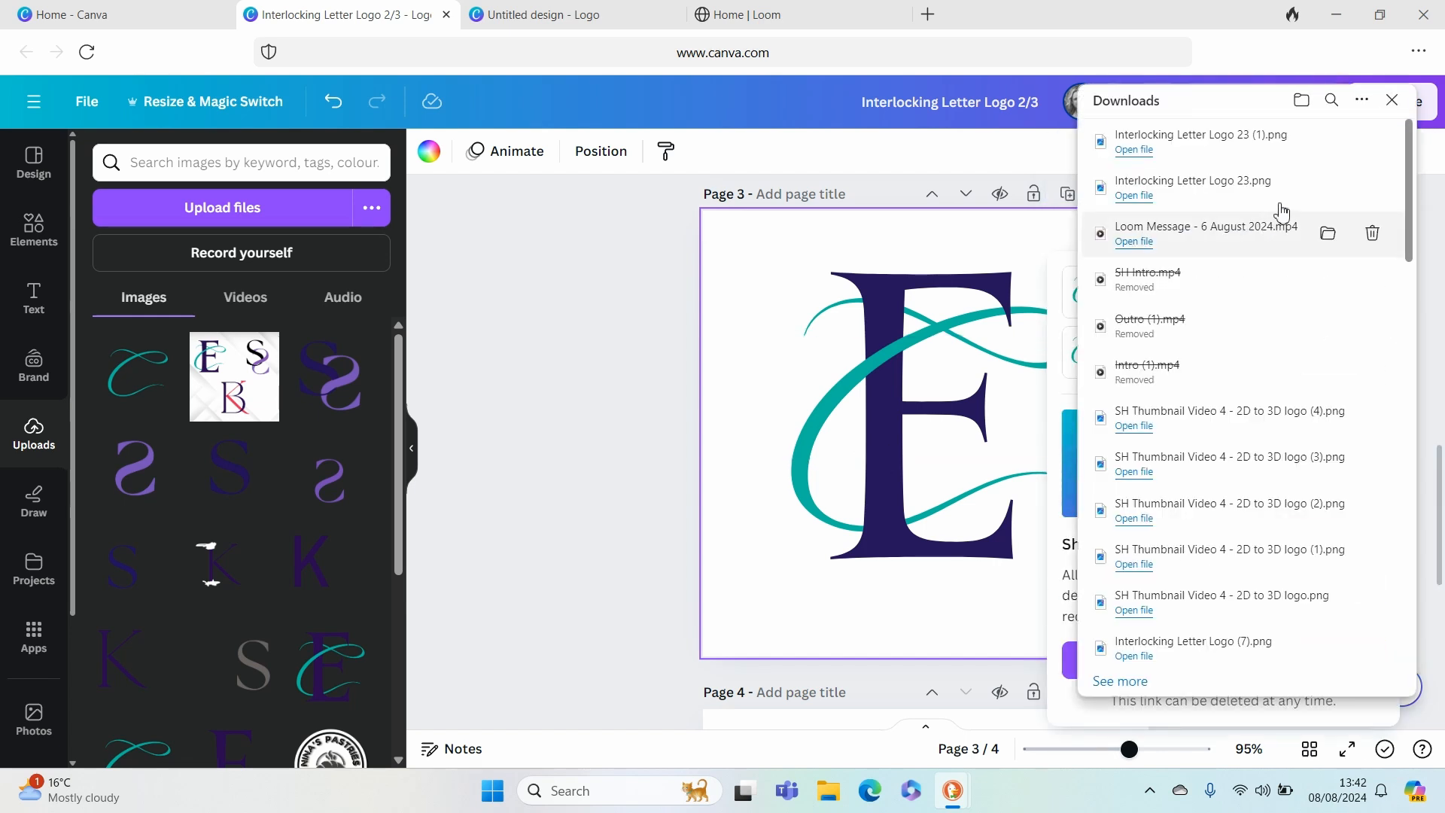
left_click(1392, 100)
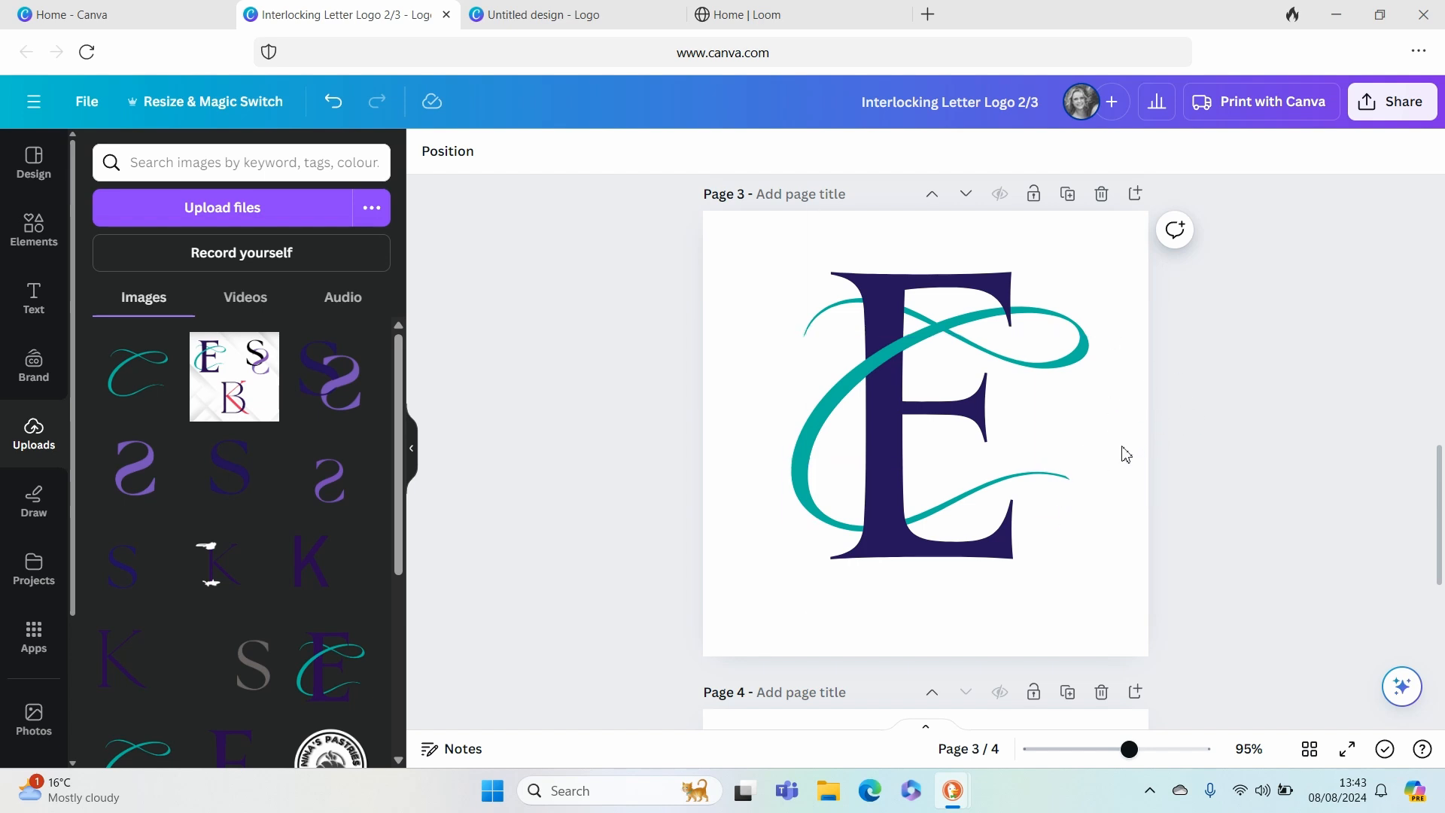
Delete the teal script E image from page 4.
scroll(1126, 455, "down", 5)
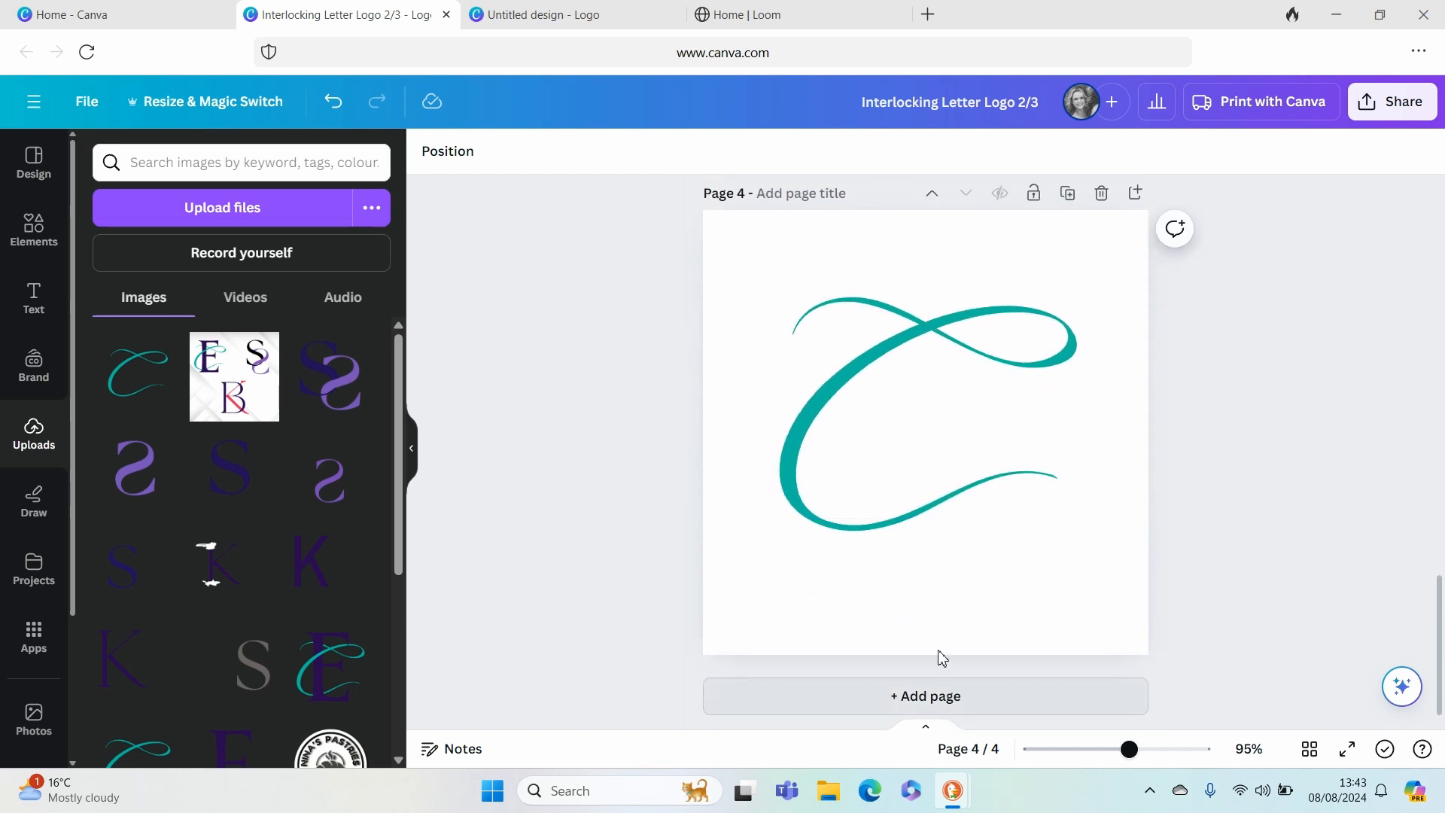
left_click(897, 391)
key("Delete")
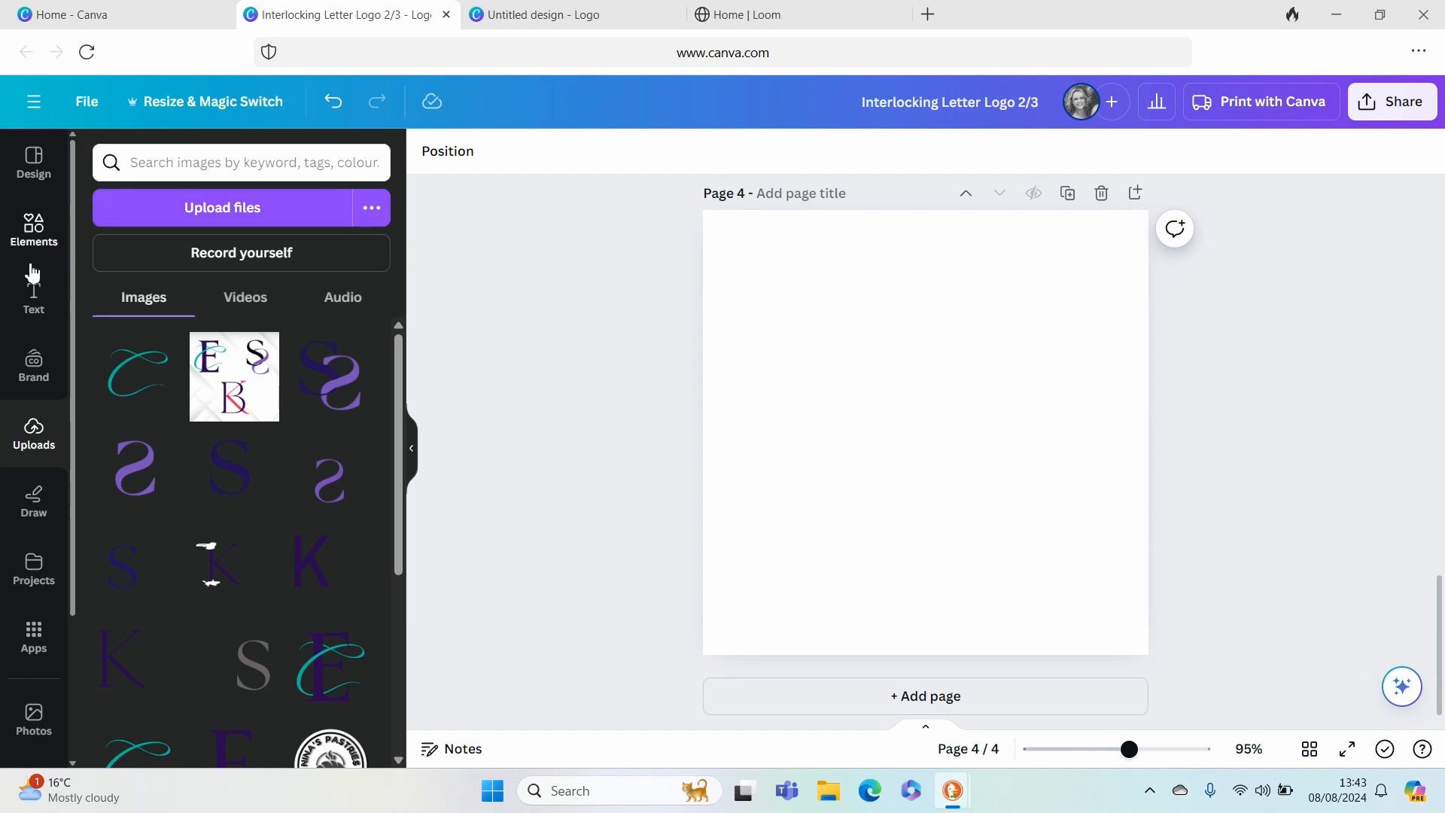
Upload the downloaded page 3 PNG of the interlocked logo and add it to the blank page 4.
left_click(192, 218)
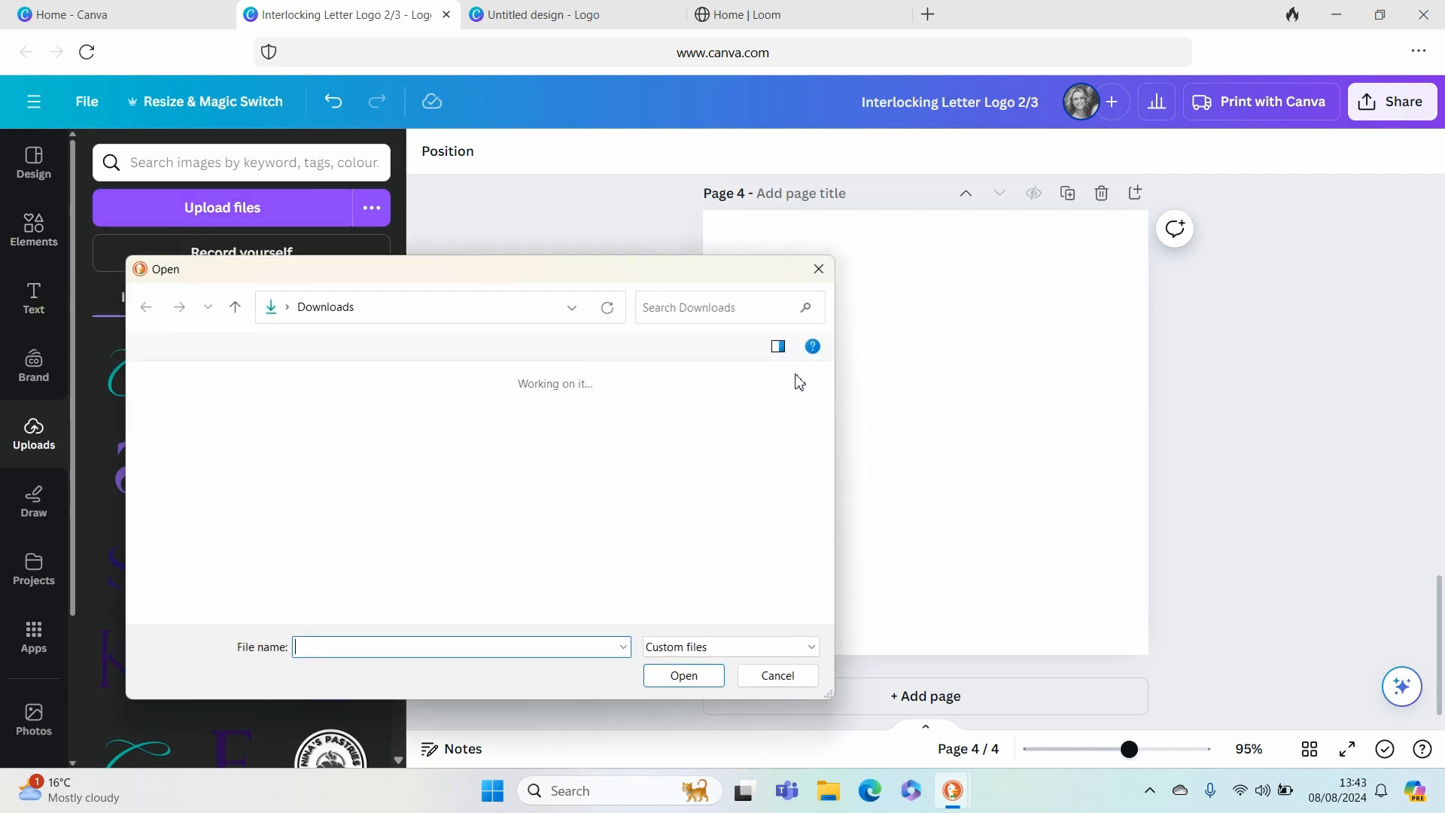
left_click(356, 425)
left_click(676, 675)
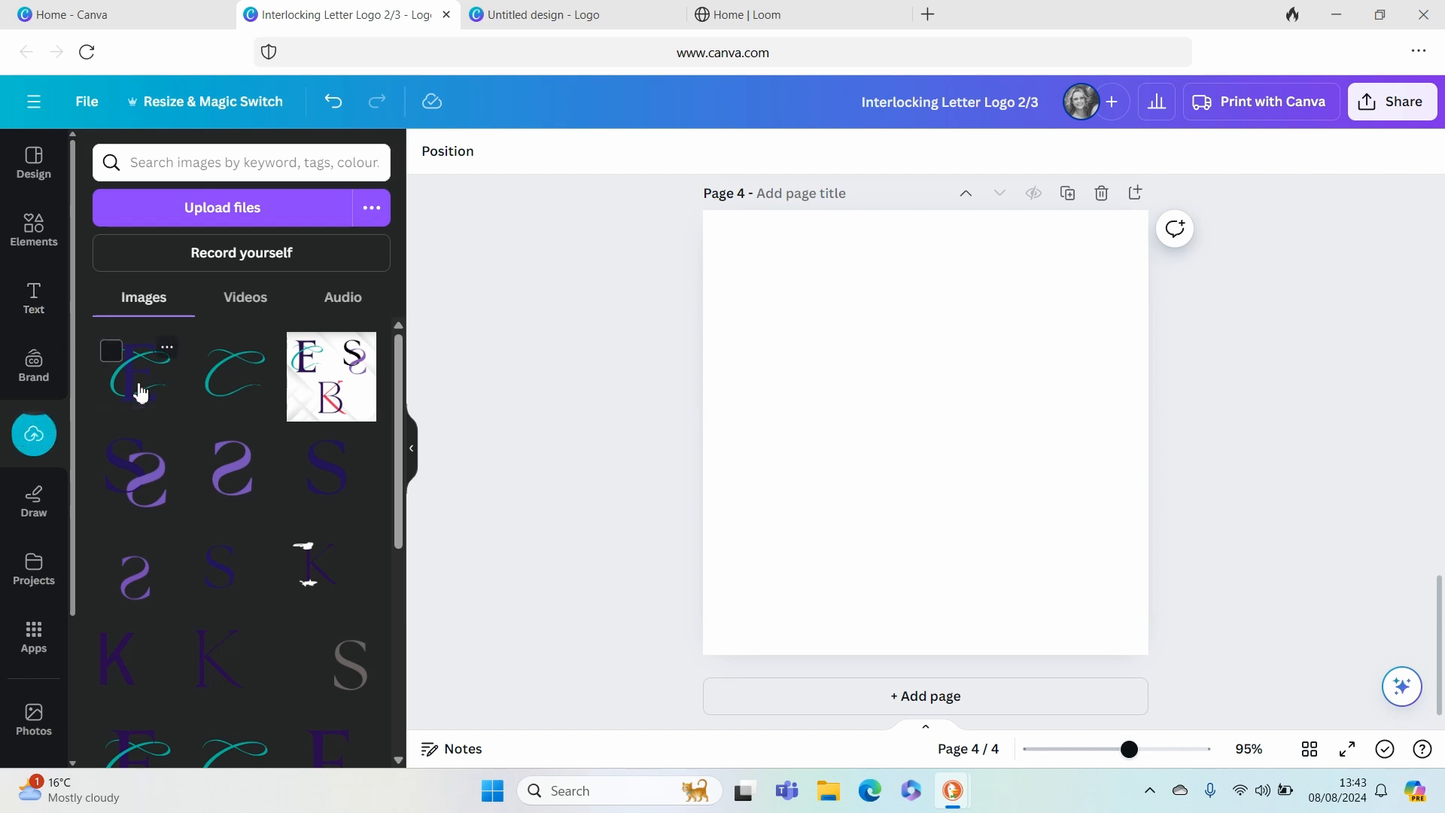
left_click(136, 380)
Crop all four sides of the logo image on page 4 closely around the interlocked letters.
left_click_drag(919, 573, 926, 518)
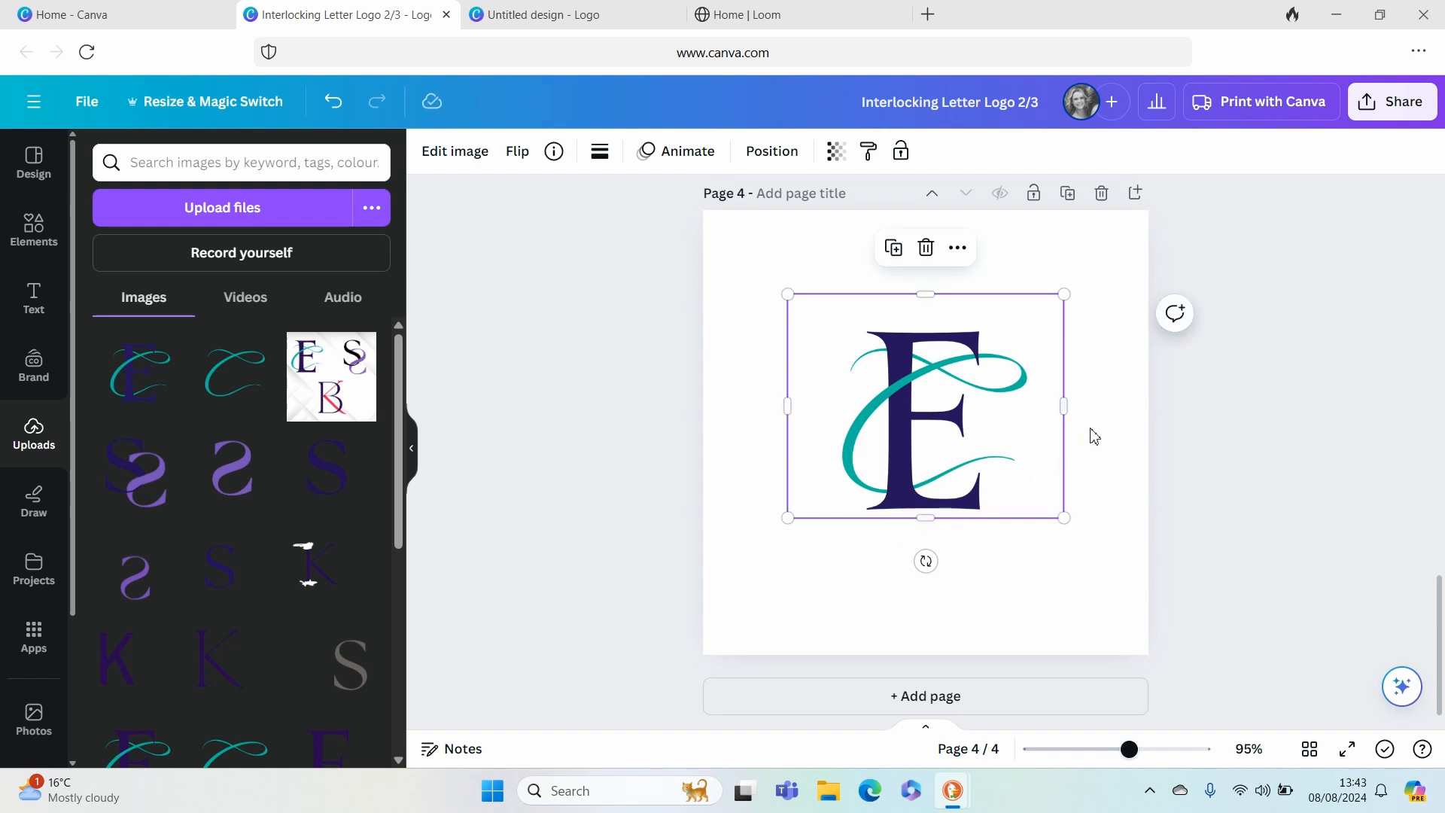
left_click_drag(1064, 407, 1032, 413)
left_click_drag(910, 302, 910, 329)
left_click_drag(789, 416, 837, 407)
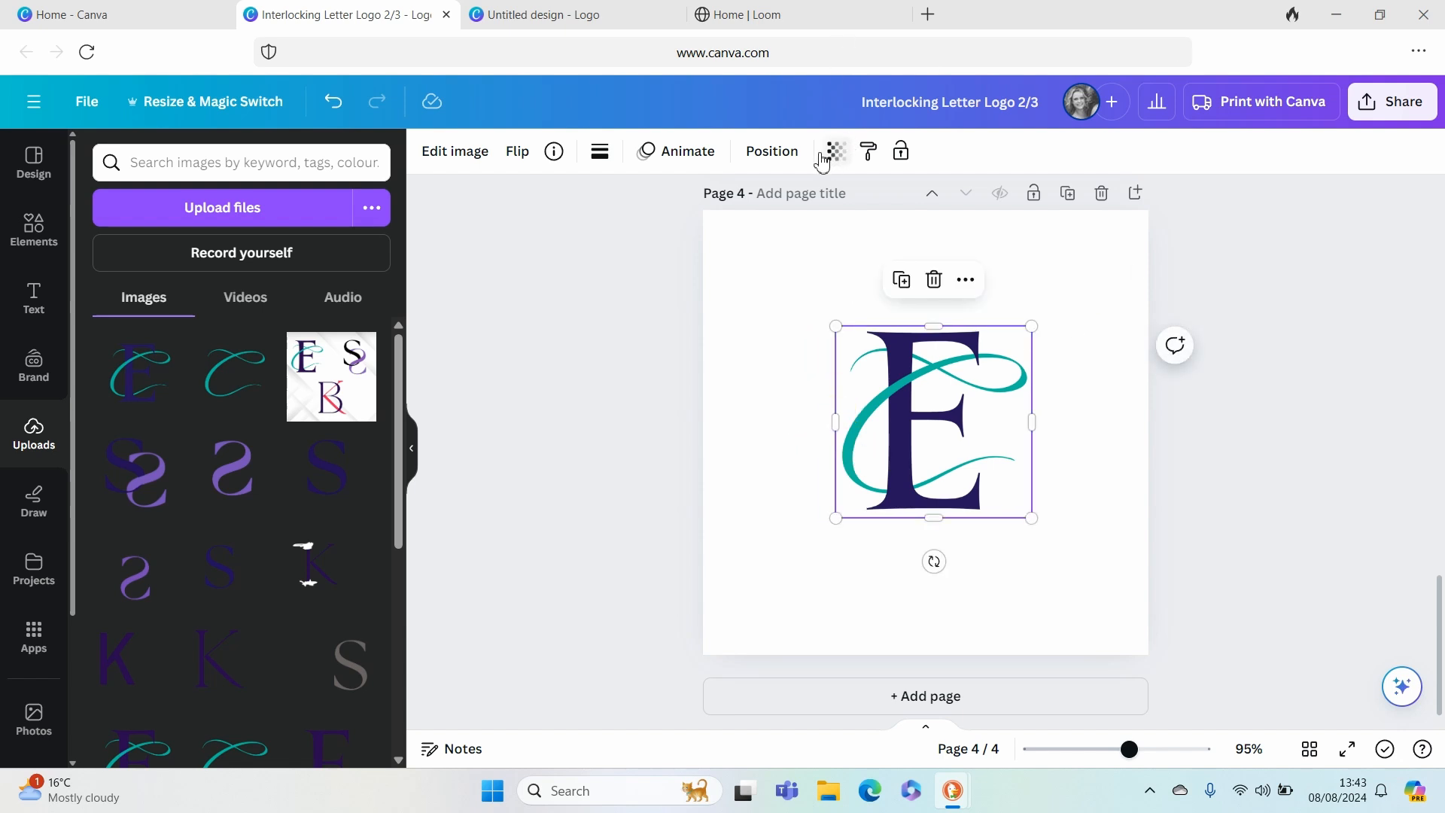
Align the cropped logo image to the centre and middle of page 4.
left_click(772, 151)
left_click(315, 369)
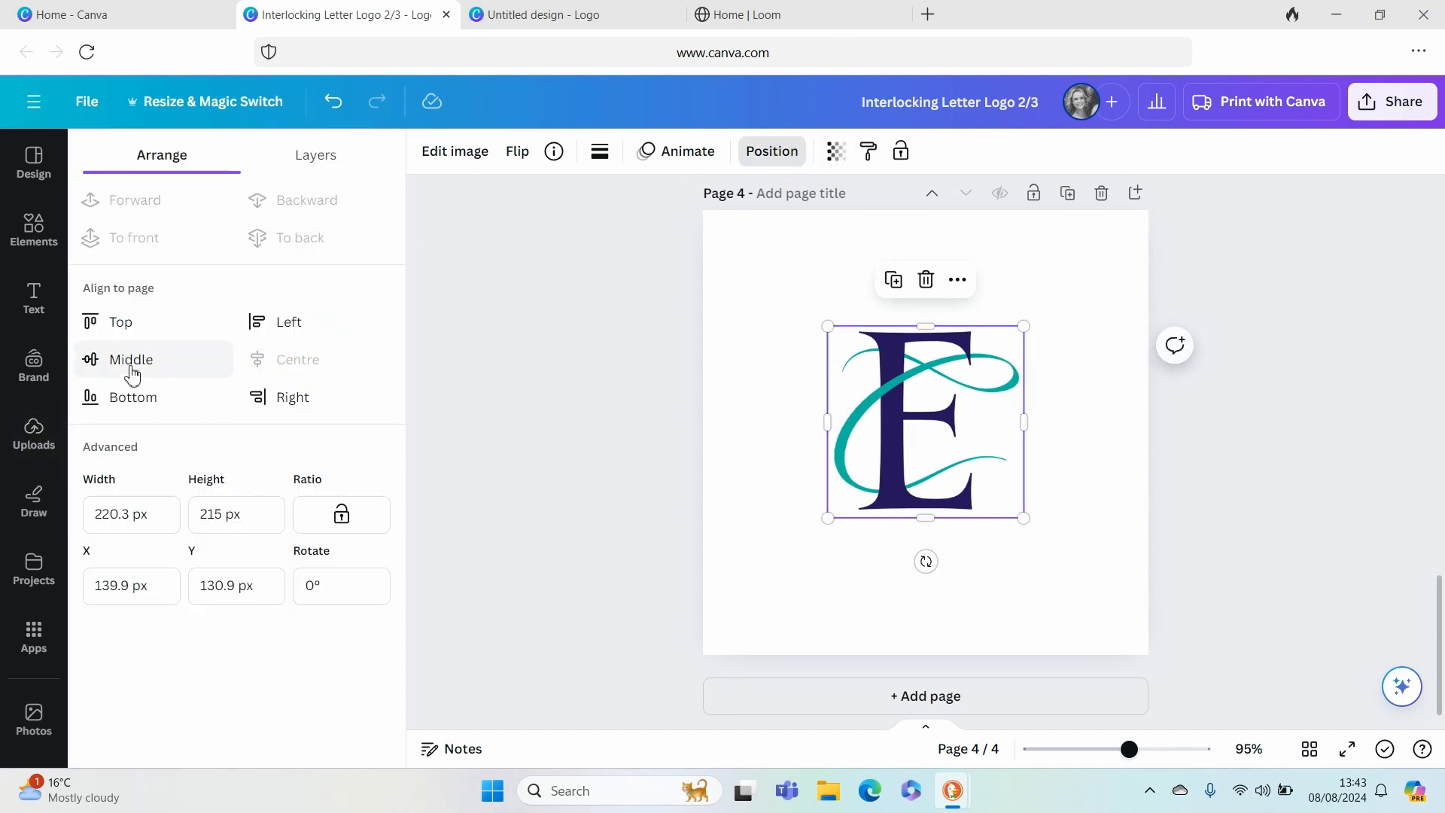
left_click(130, 364)
left_click(776, 398)
left_click(821, 348)
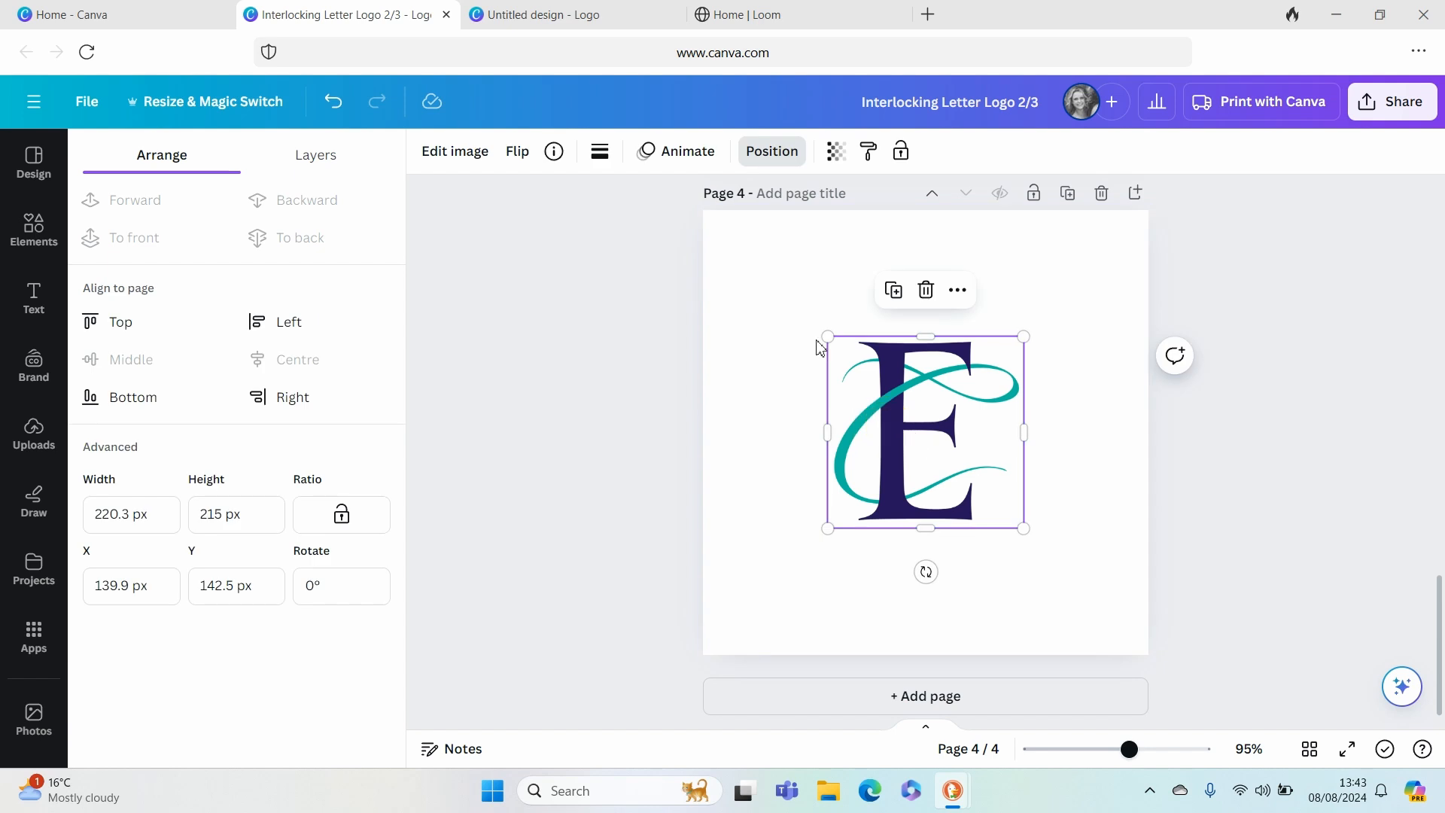
Enlarge the logo image to about 470 × 458 px and align it to the page's centre and middle again.
left_click_drag(828, 335, 734, 236)
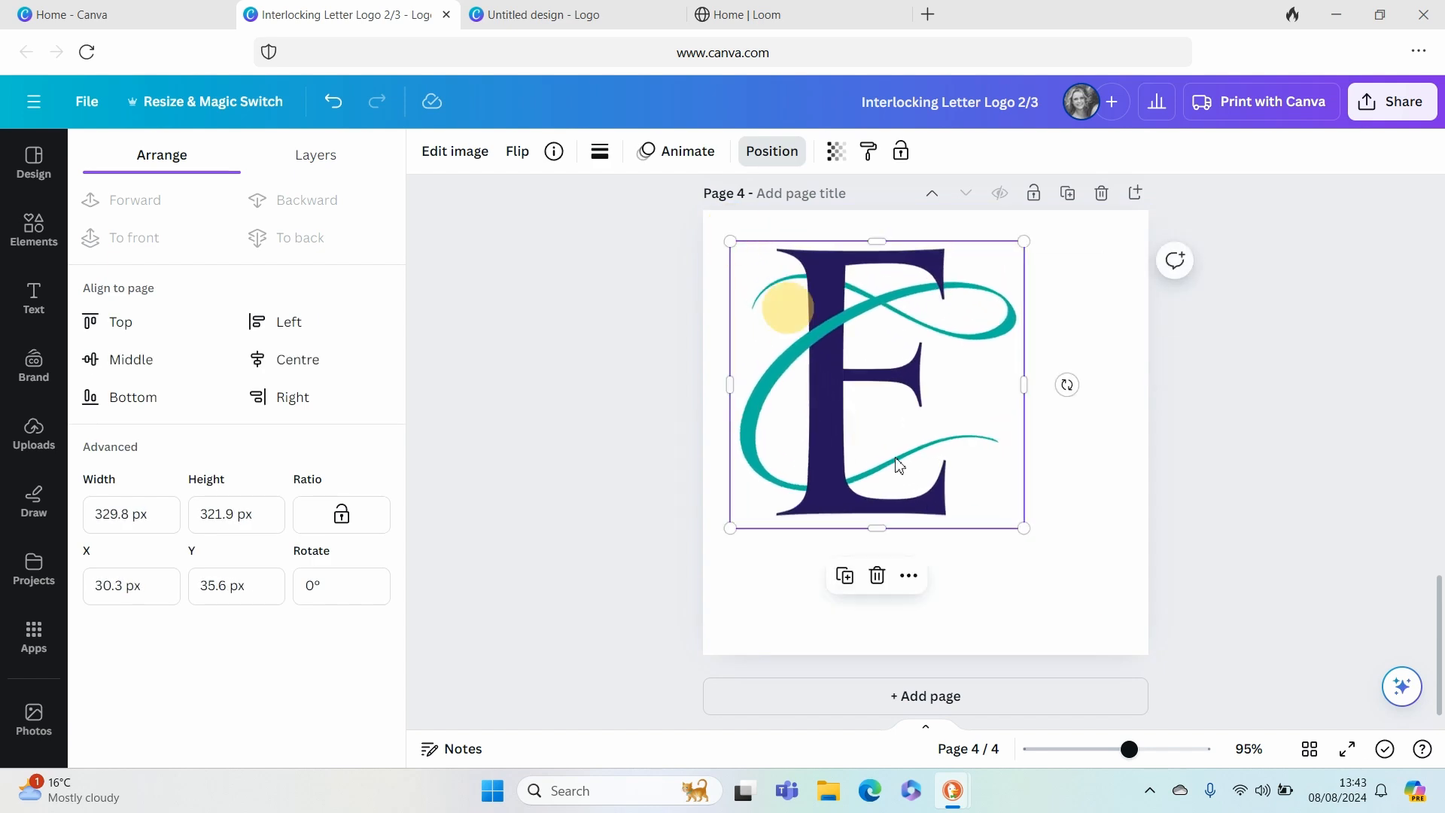
left_click_drag(1032, 532, 1141, 656)
left_click(314, 369)
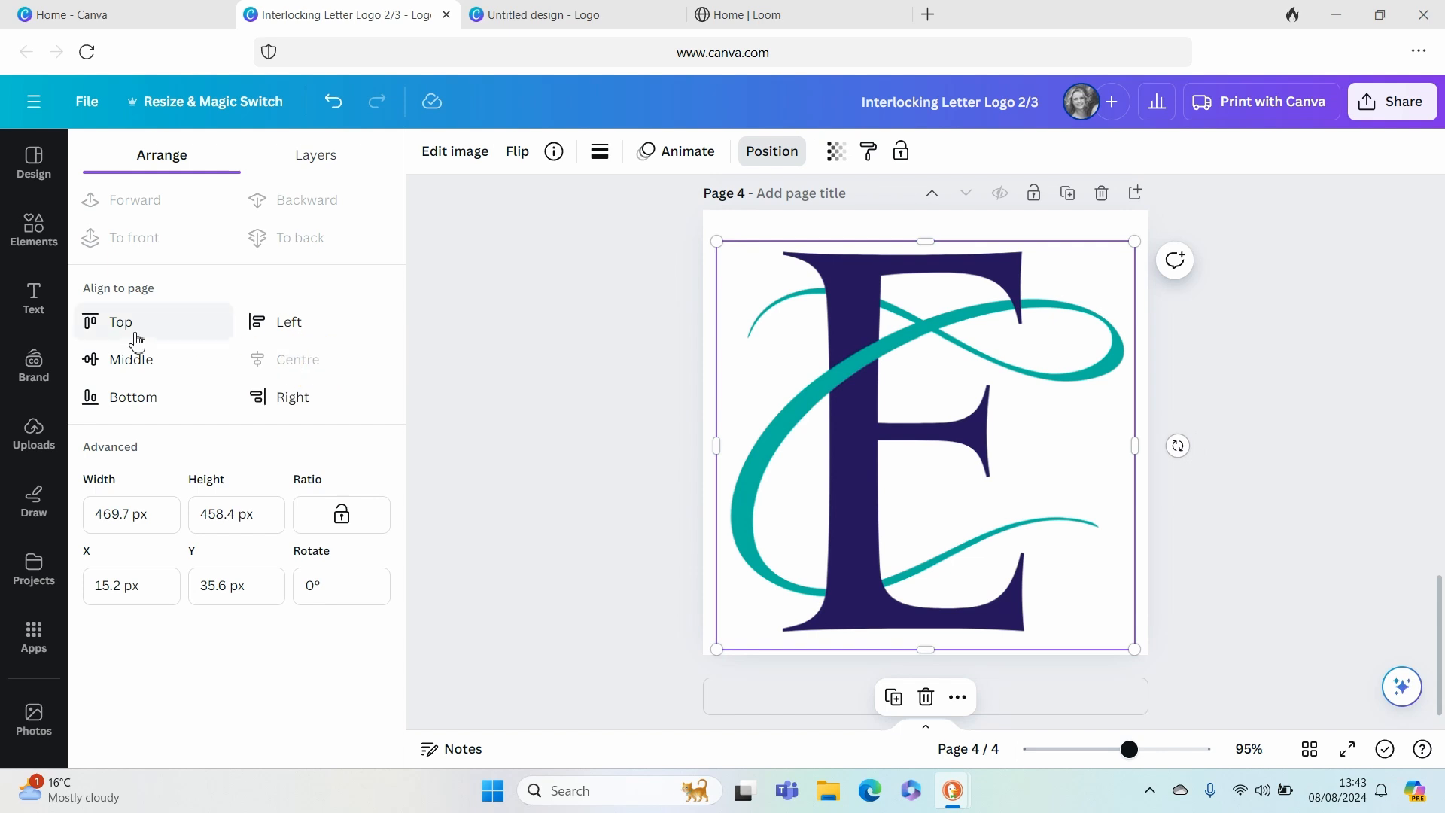
left_click(134, 363)
left_click(553, 331)
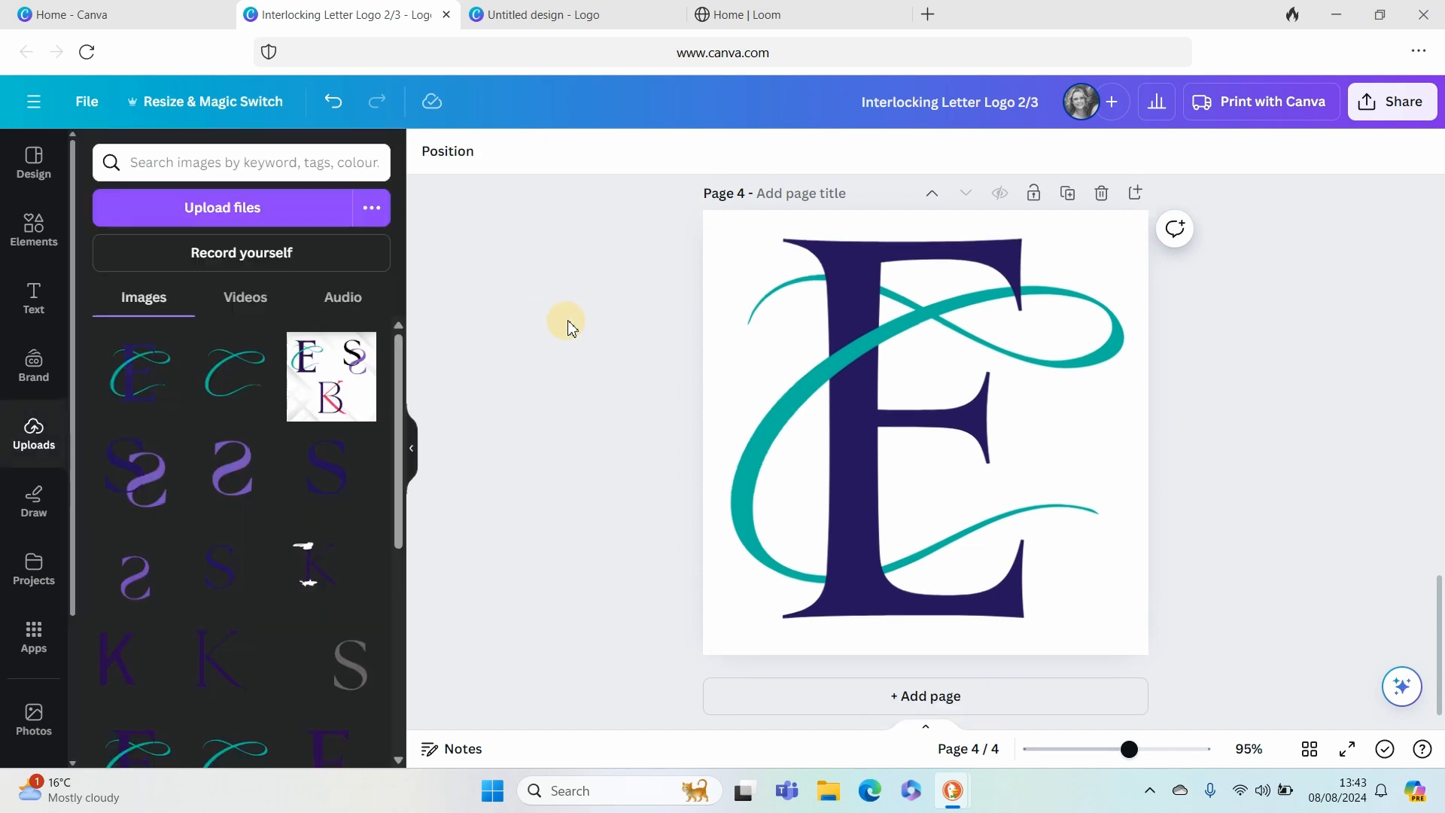
Apply the Drop shadow effect to the logo image on page 4.
left_click(873, 353)
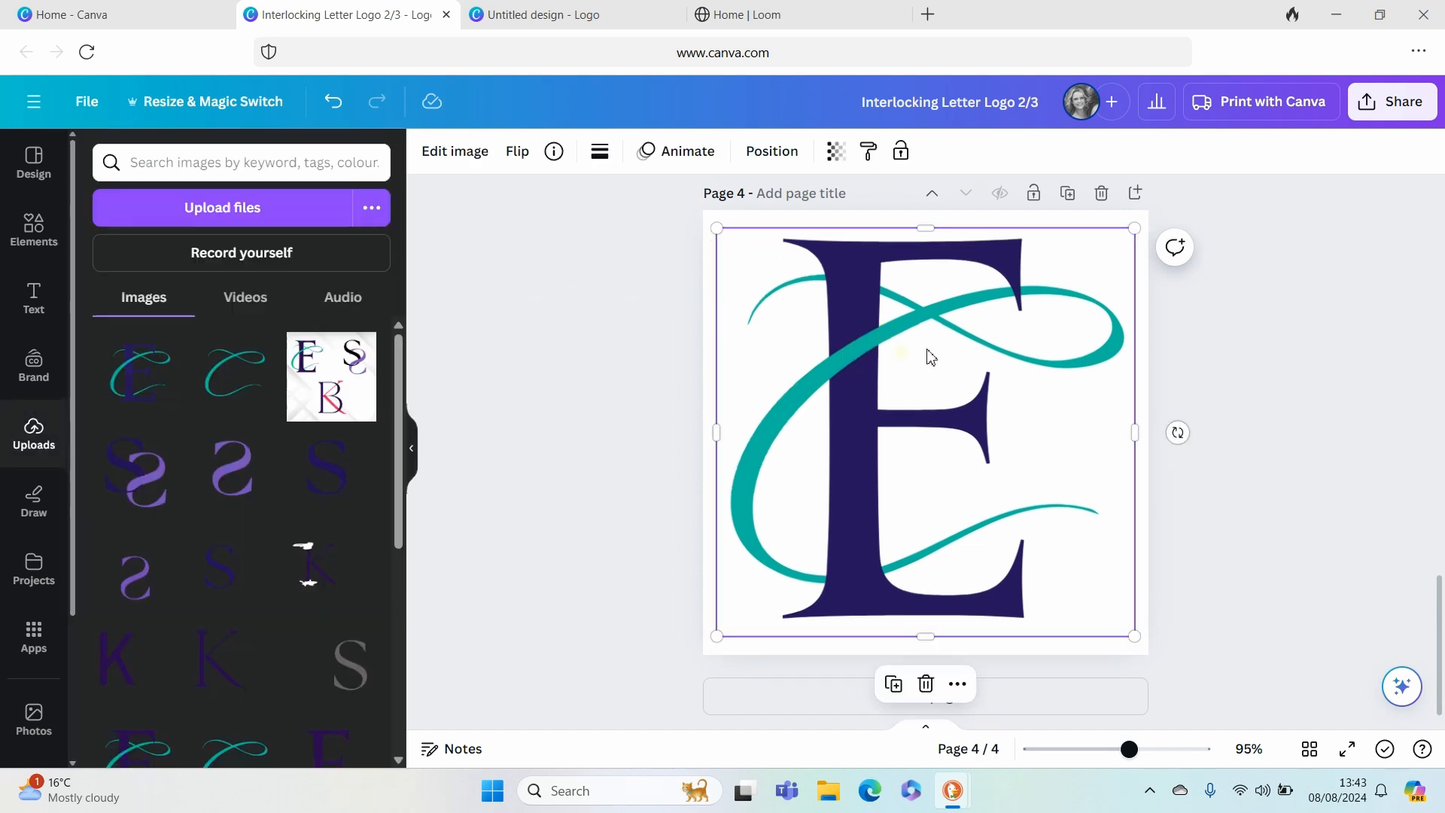
left_click(456, 151)
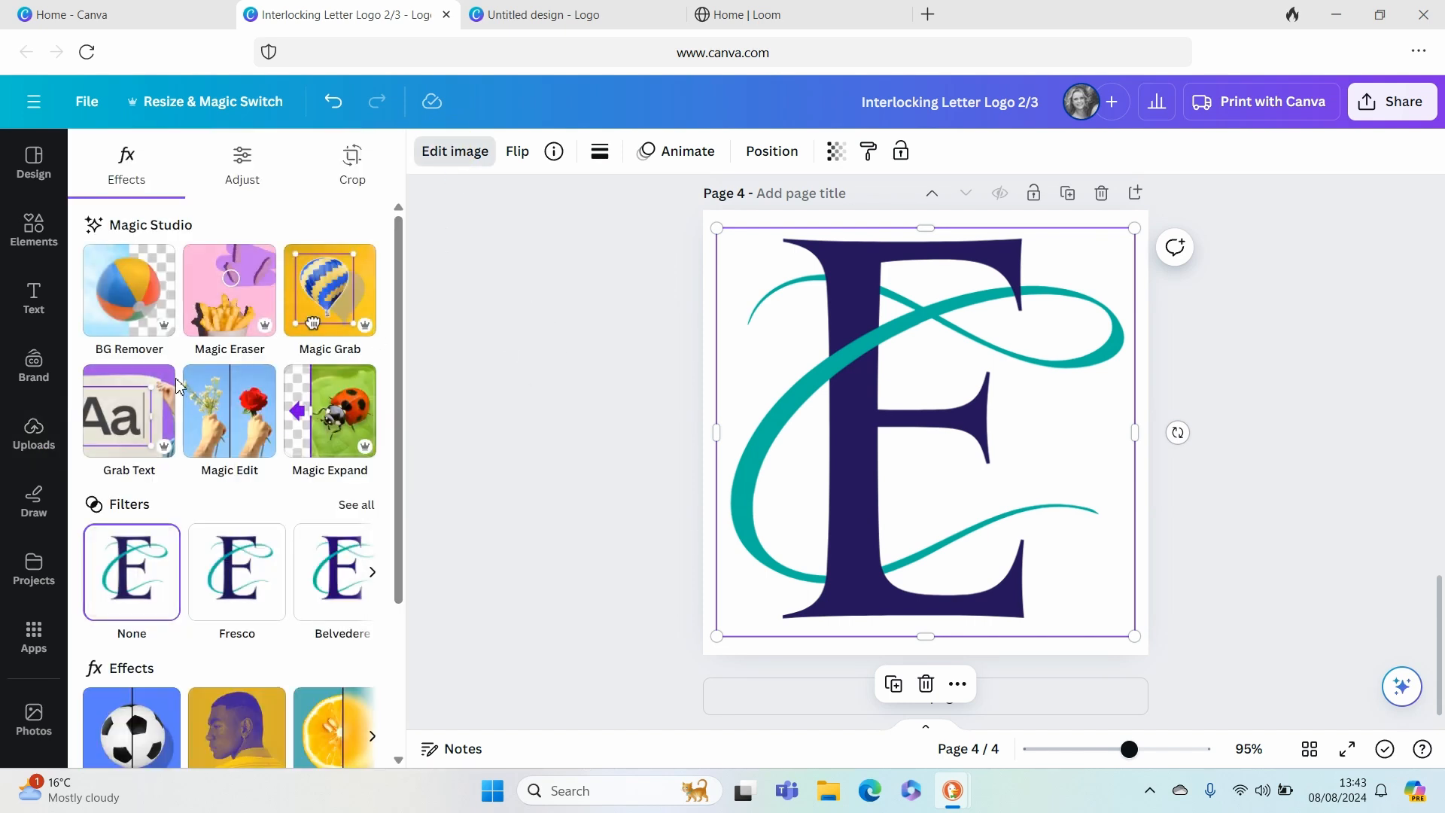
scroll(222, 548, "down", 3)
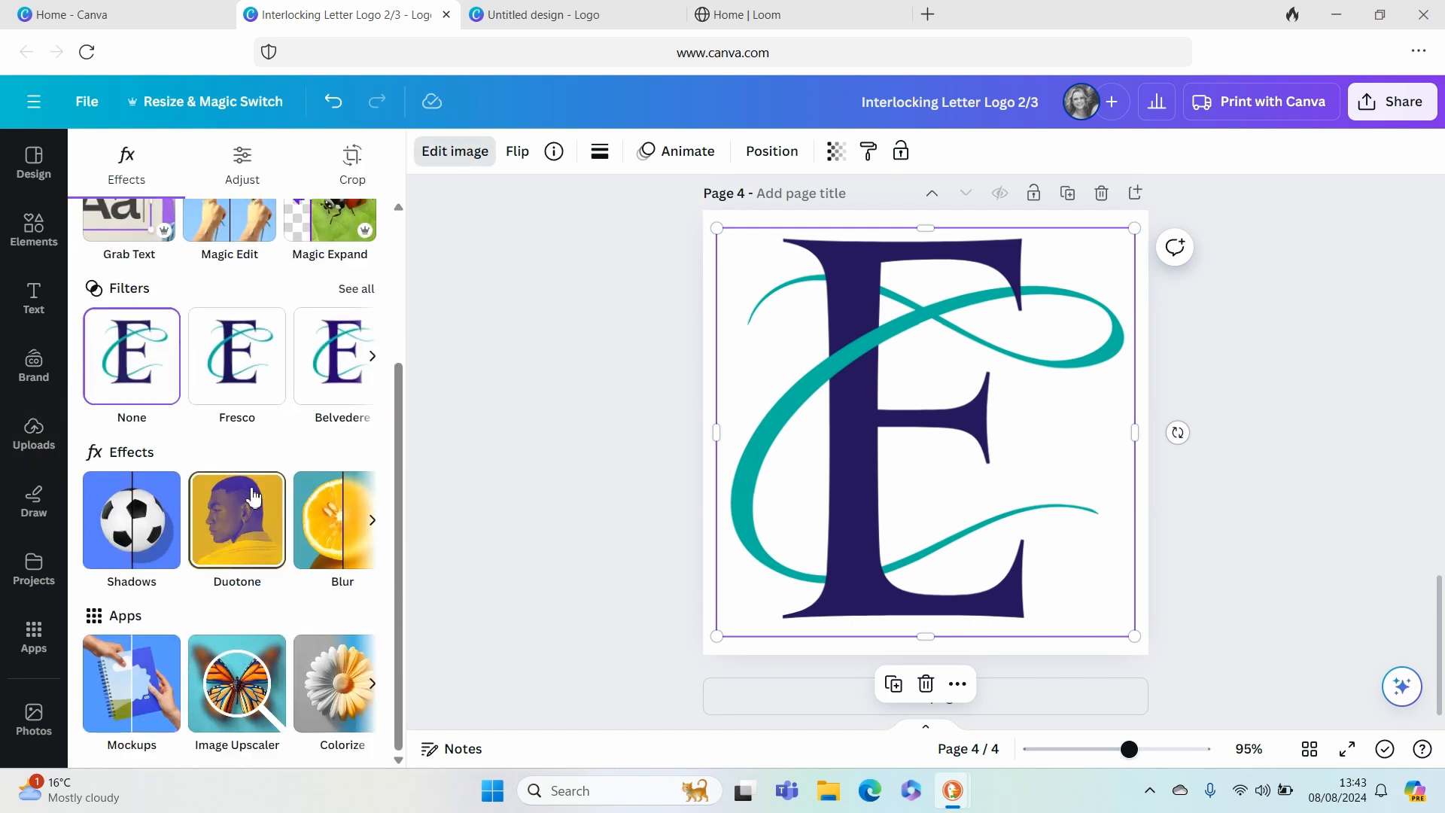
left_click(145, 518)
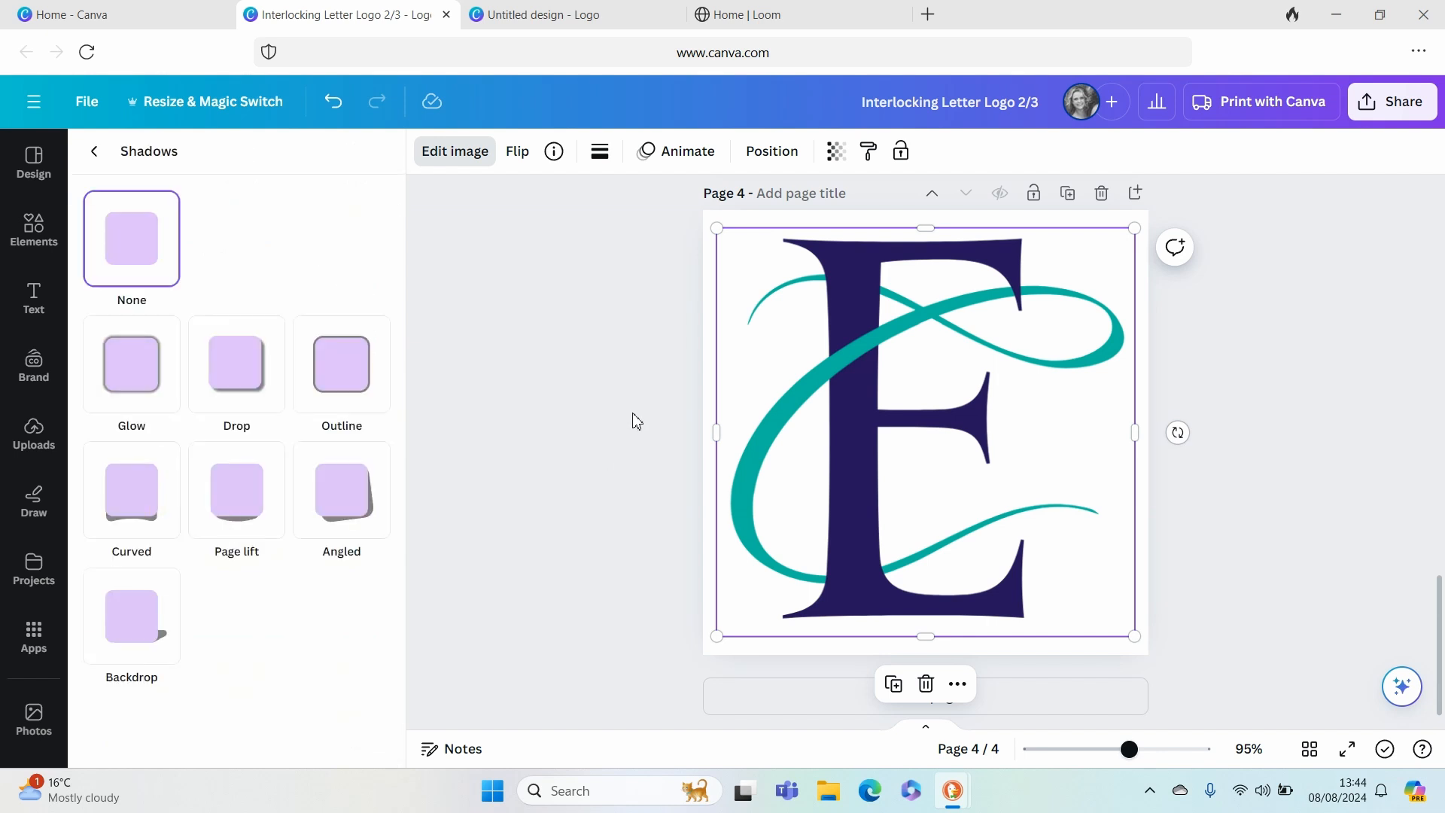
left_click(252, 375)
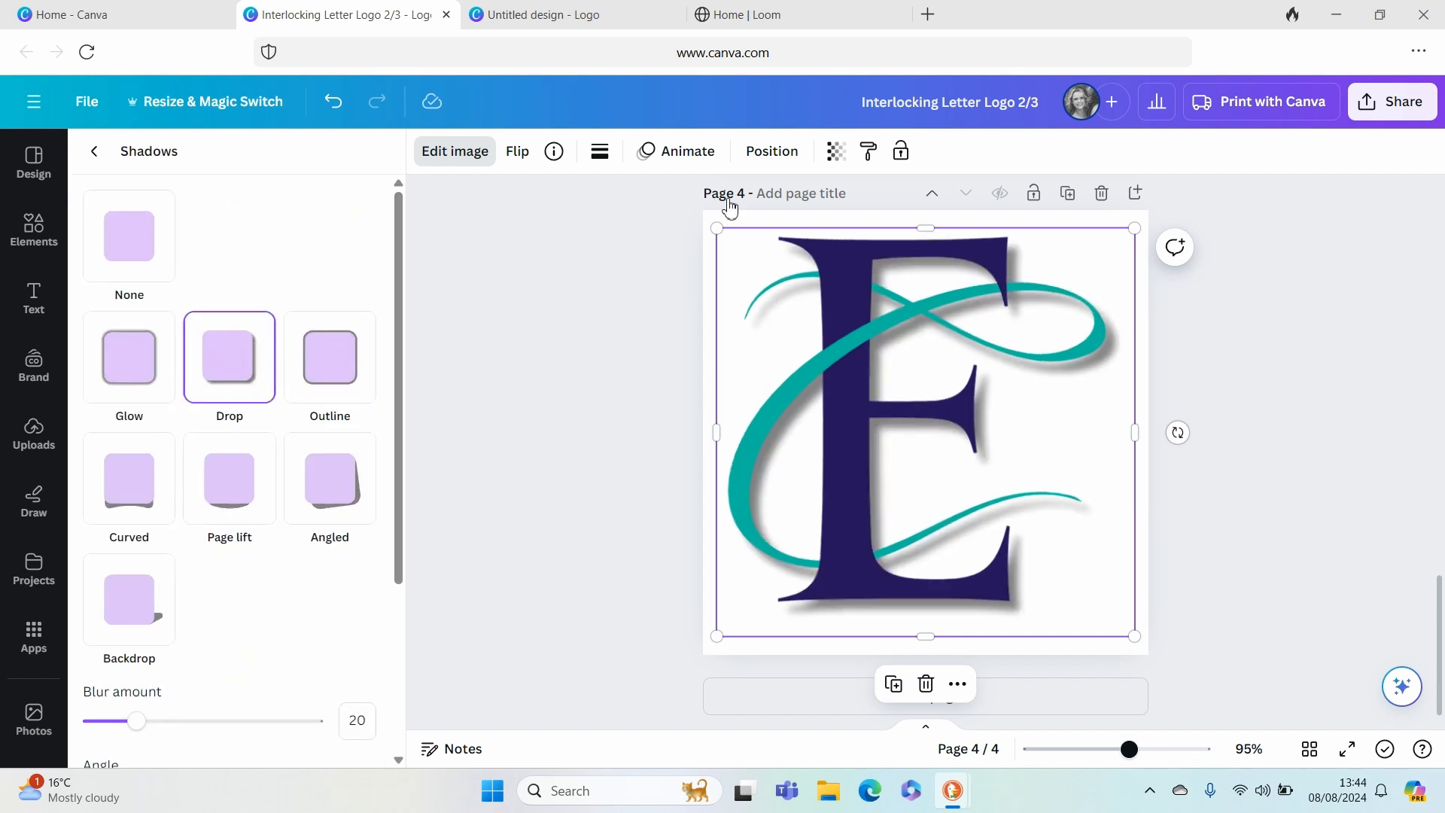
Set the drop shadow's blur amount to 15, angle to 70, distance to 32 and intensity to 53.
scroll(311, 615, "down", 3)
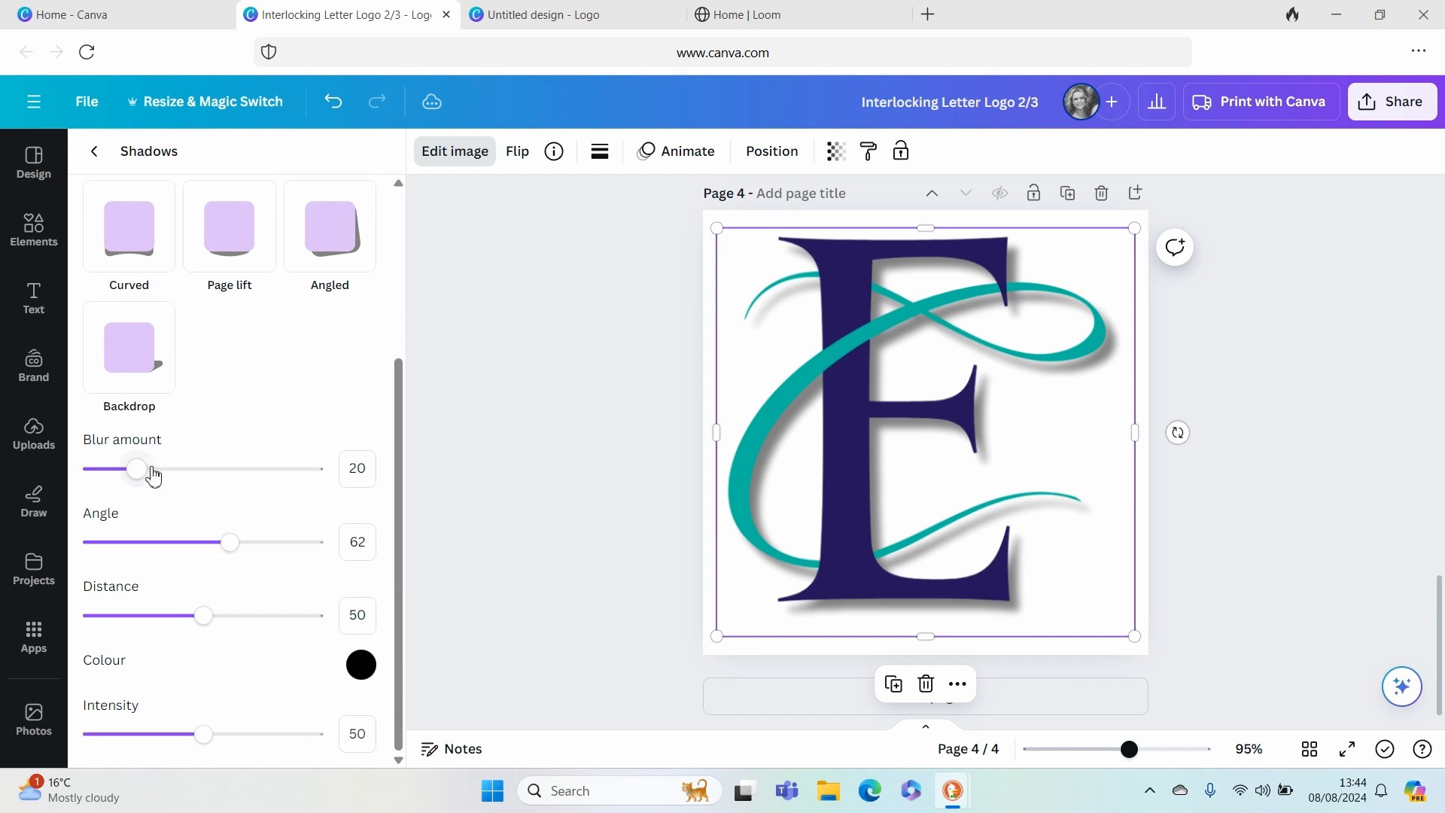
mouse_move(139, 483)
left_mouse_down()
mouse_move(119, 482)
mouse_move(159, 483)
mouse_move(128, 487)
left_mouse_up()
mouse_move(230, 542)
left_mouse_down()
mouse_move(211, 553)
mouse_move(263, 557)
mouse_move(251, 559)
left_mouse_up()
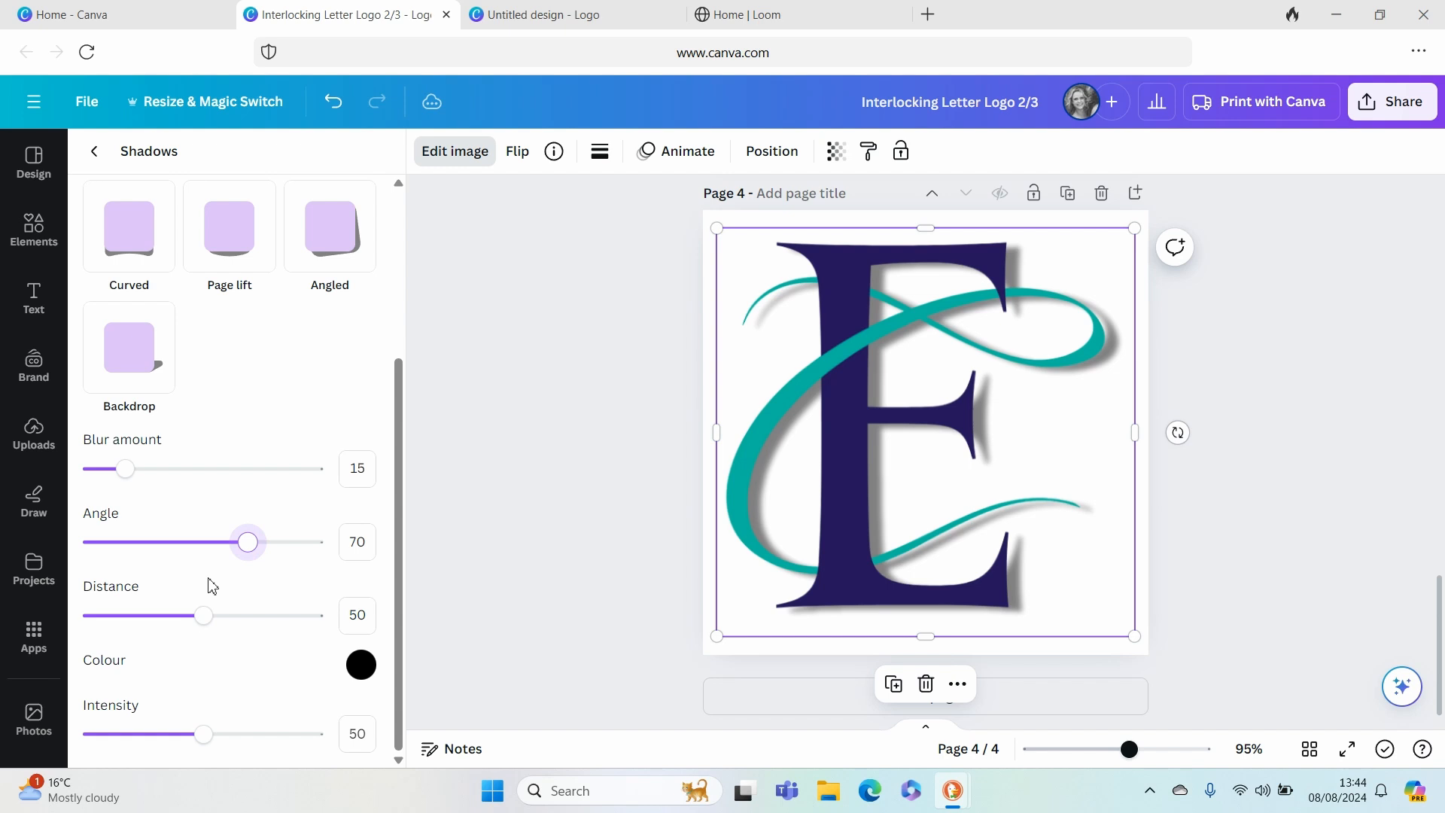
left_click_drag(217, 623, 161, 615)
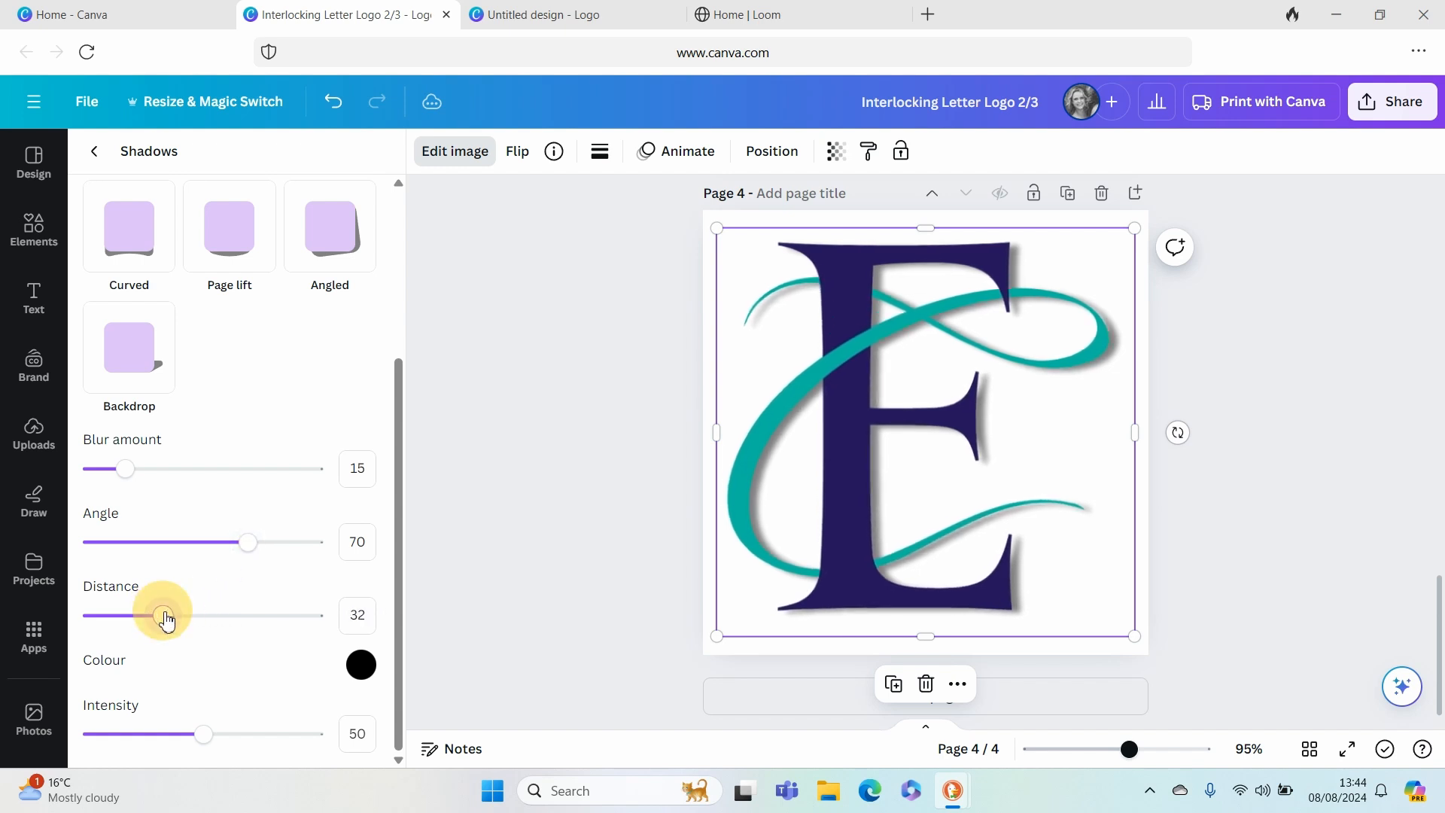
mouse_move(191, 742)
left_mouse_down()
mouse_move(155, 738)
mouse_move(213, 744)
left_mouse_up()
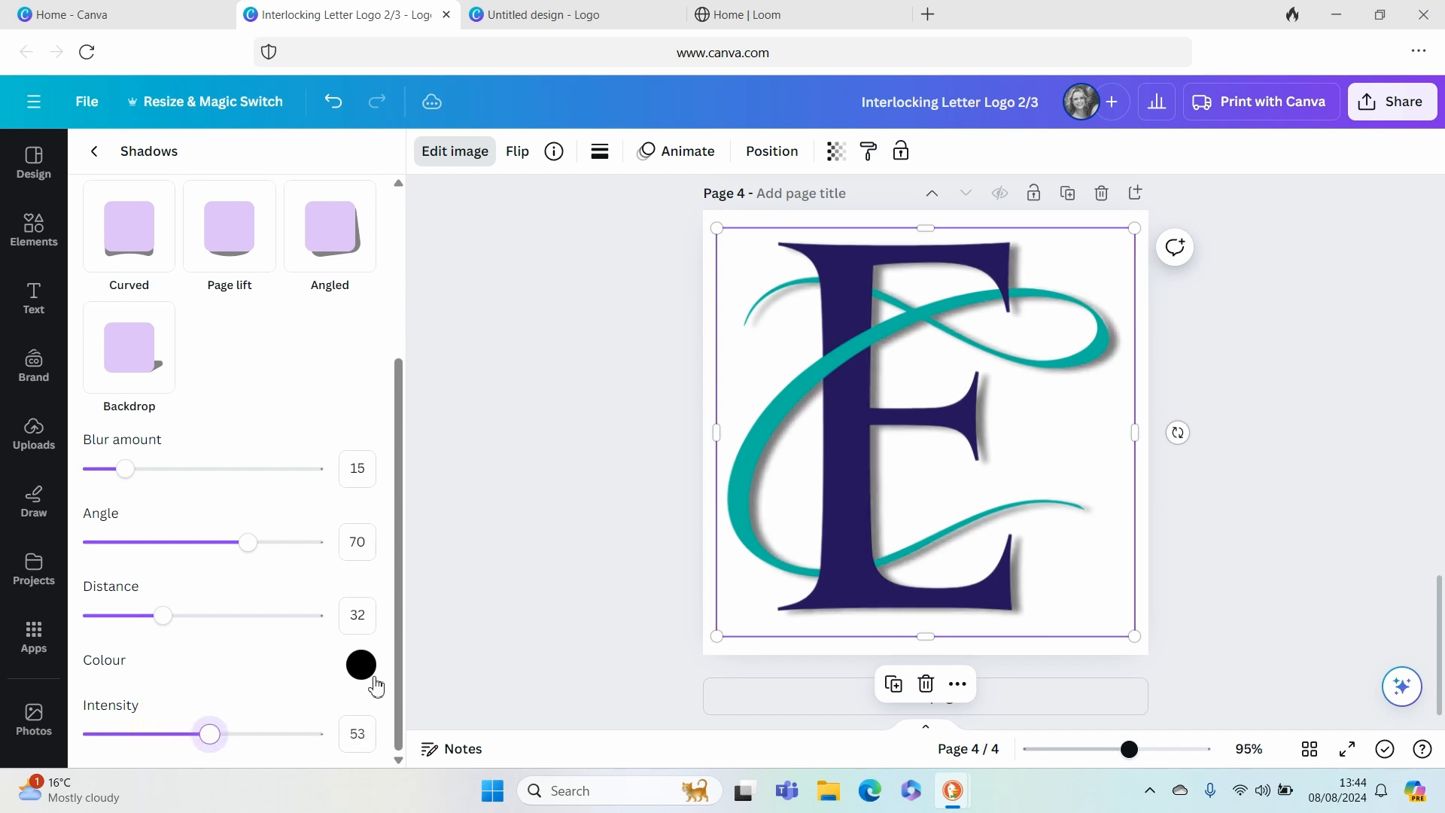
Set the drop shadow's colour to dark grey #514F4F and deselect the logo image.
left_click(361, 665)
left_click(367, 527)
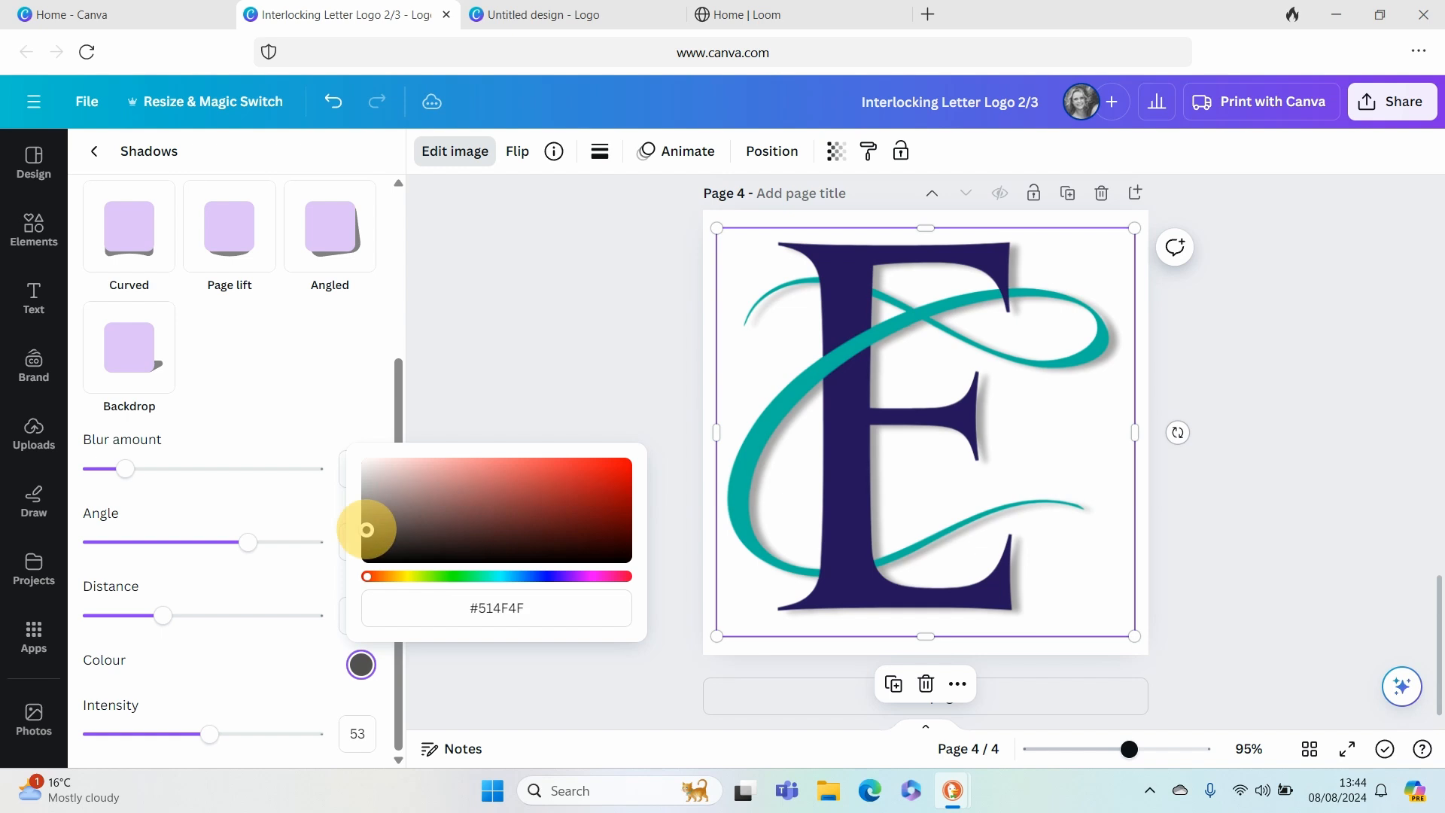
left_click(487, 377)
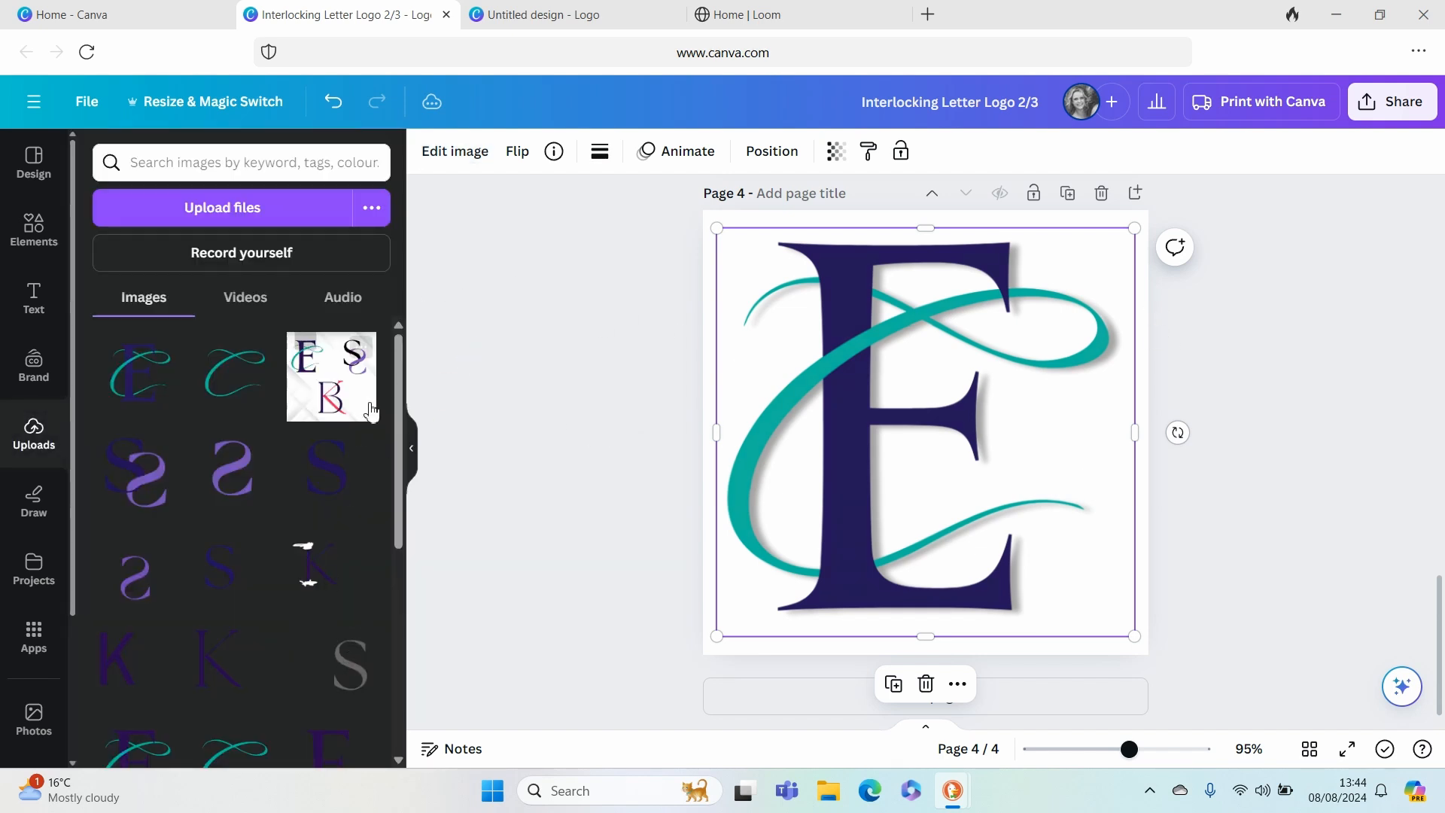
left_click(24, 218)
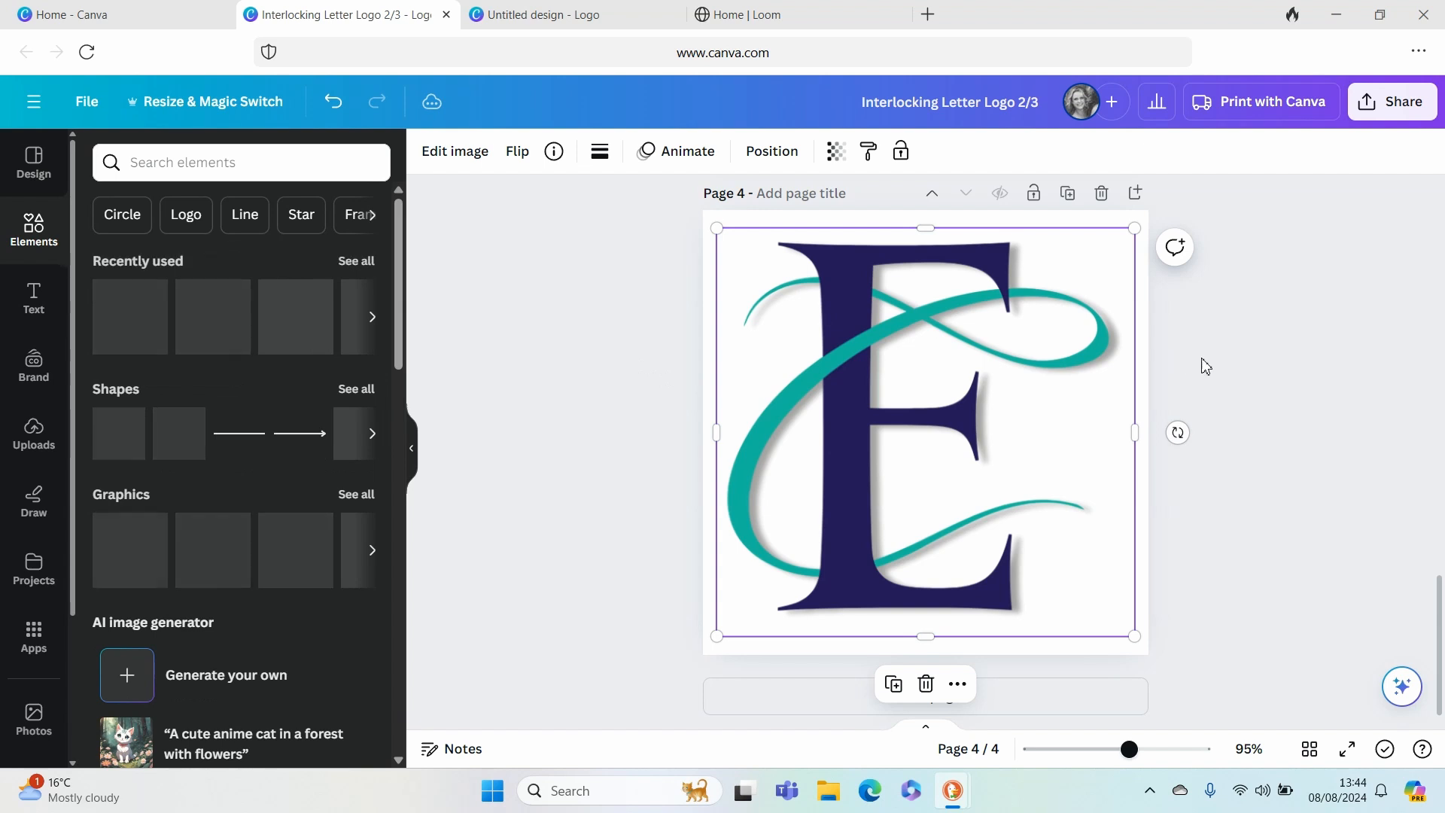
left_click(1272, 367)
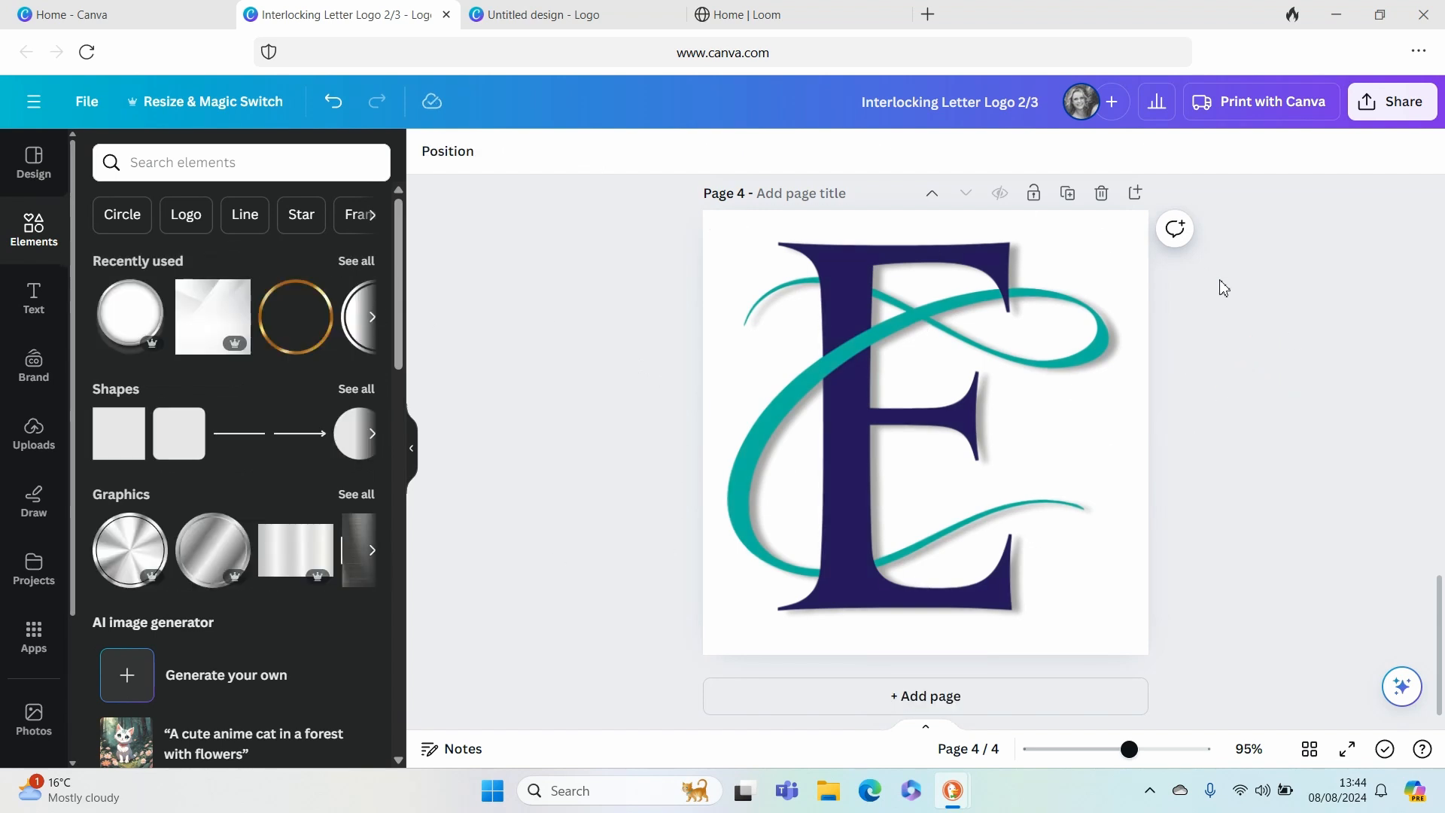
Set up a PNG download of page 4 only, at size 1.5 with a transparent background.
left_click(1404, 102)
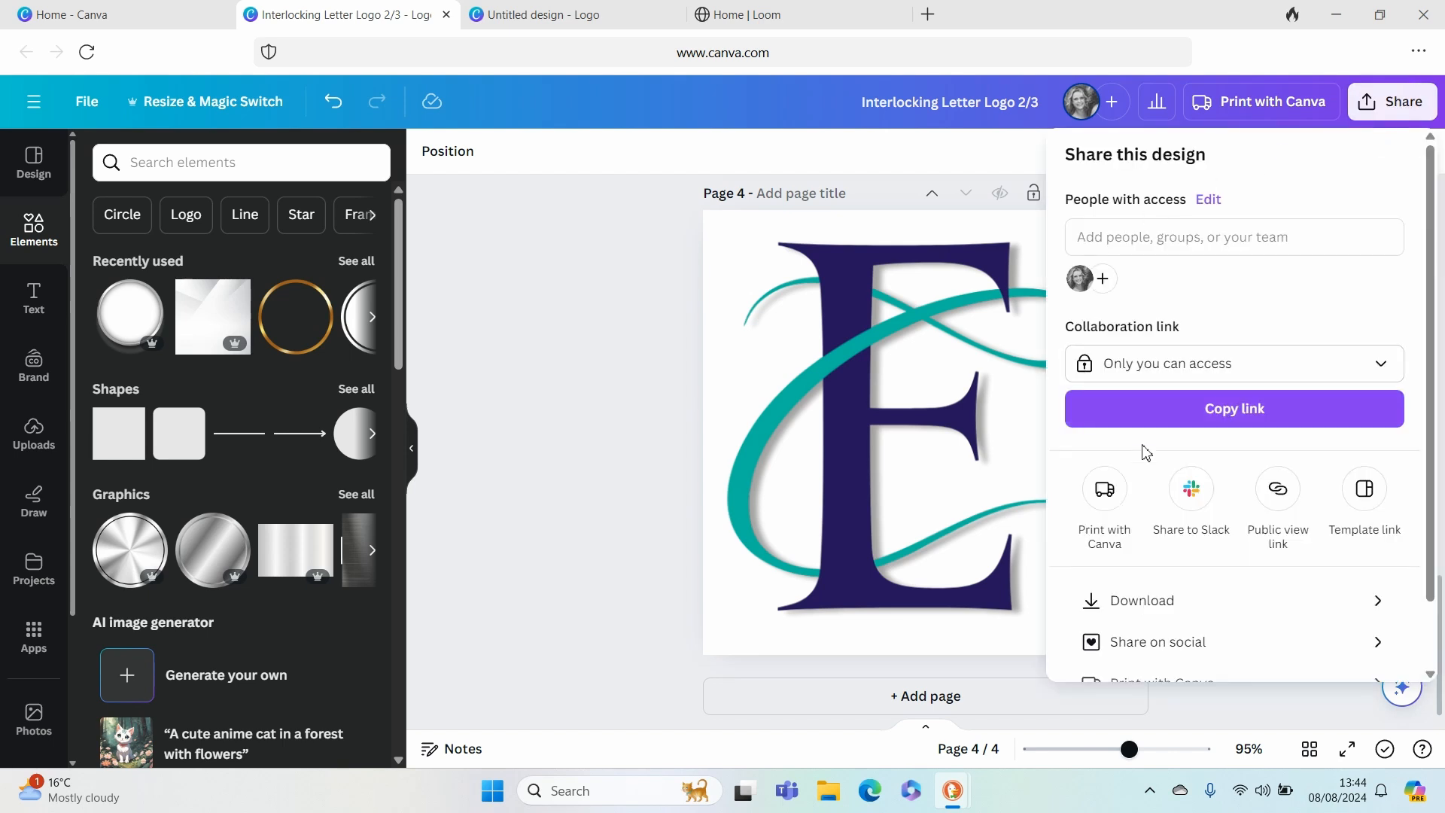
left_click(1099, 606)
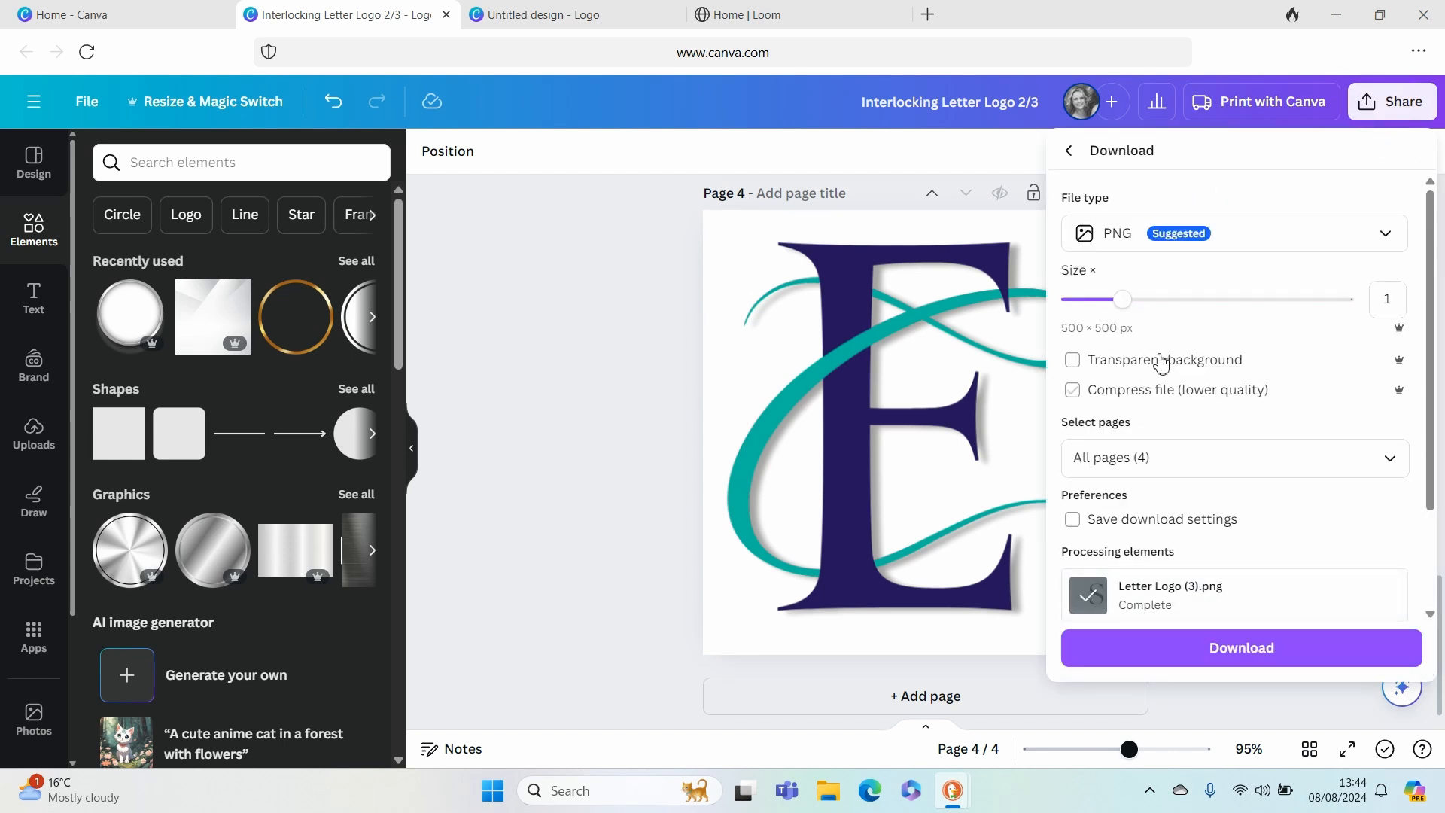
left_click_drag(1123, 300, 1175, 301)
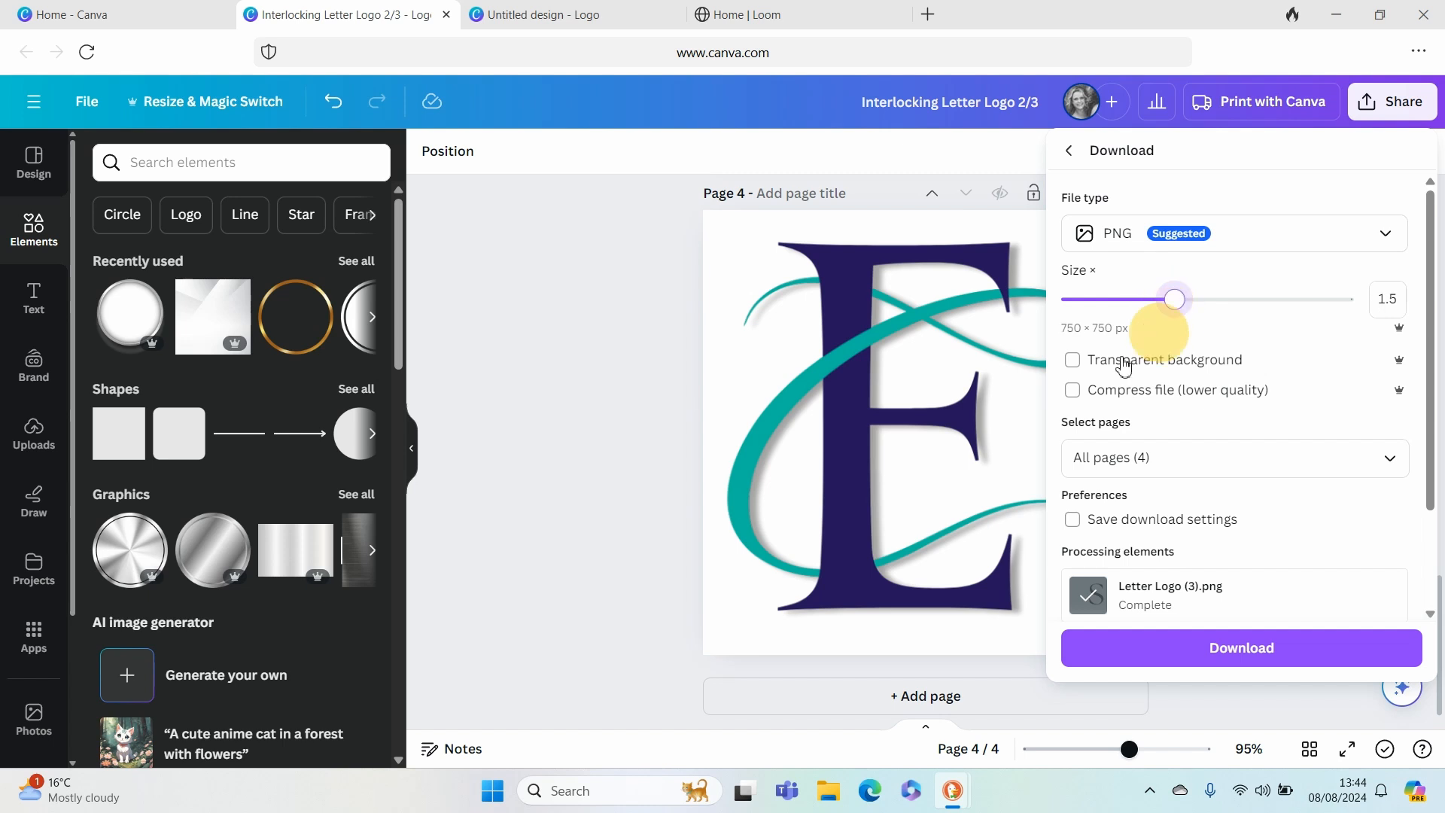
left_click(1075, 360)
left_click(1187, 460)
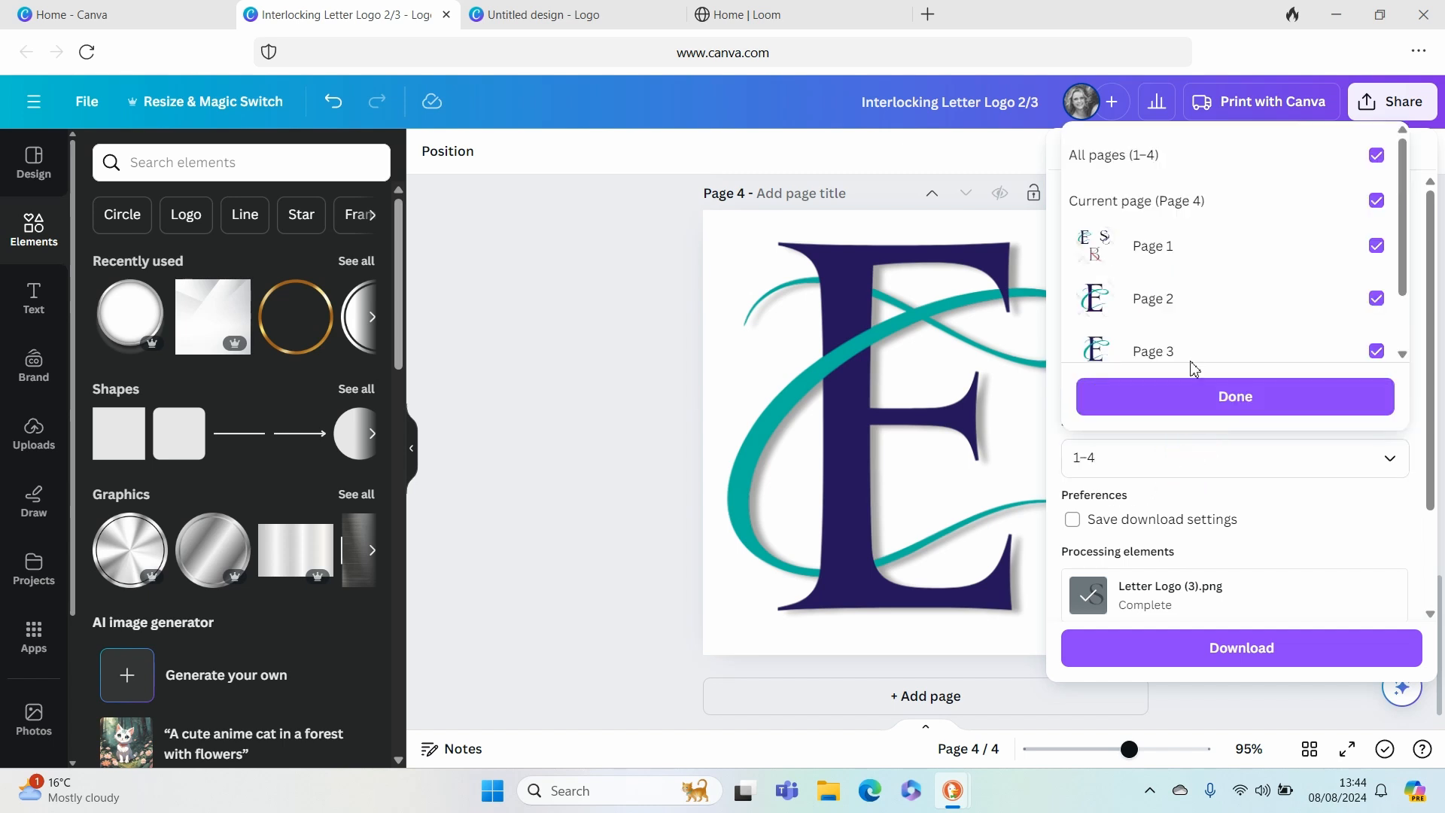
left_click(1377, 155)
left_click(1377, 200)
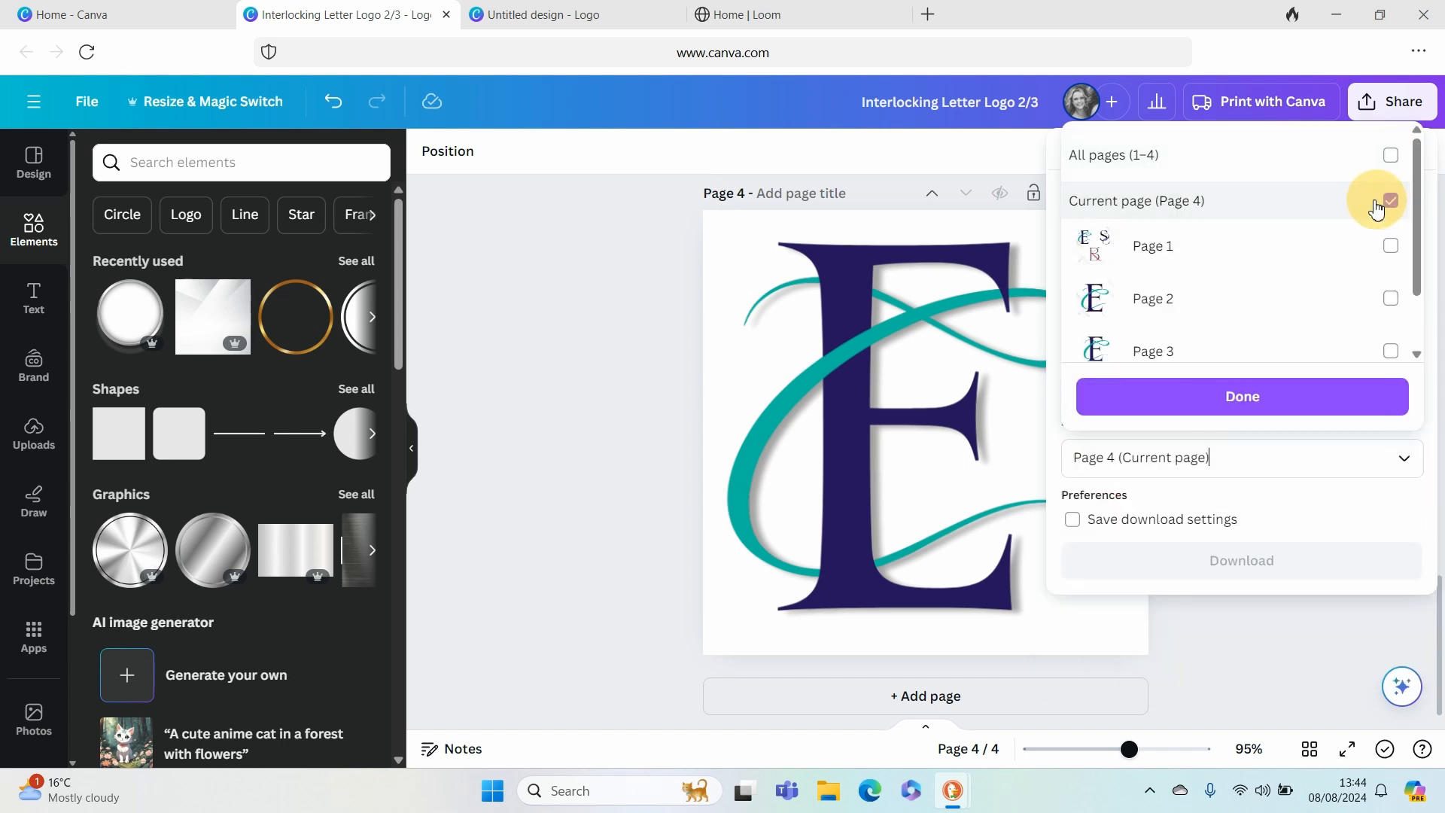